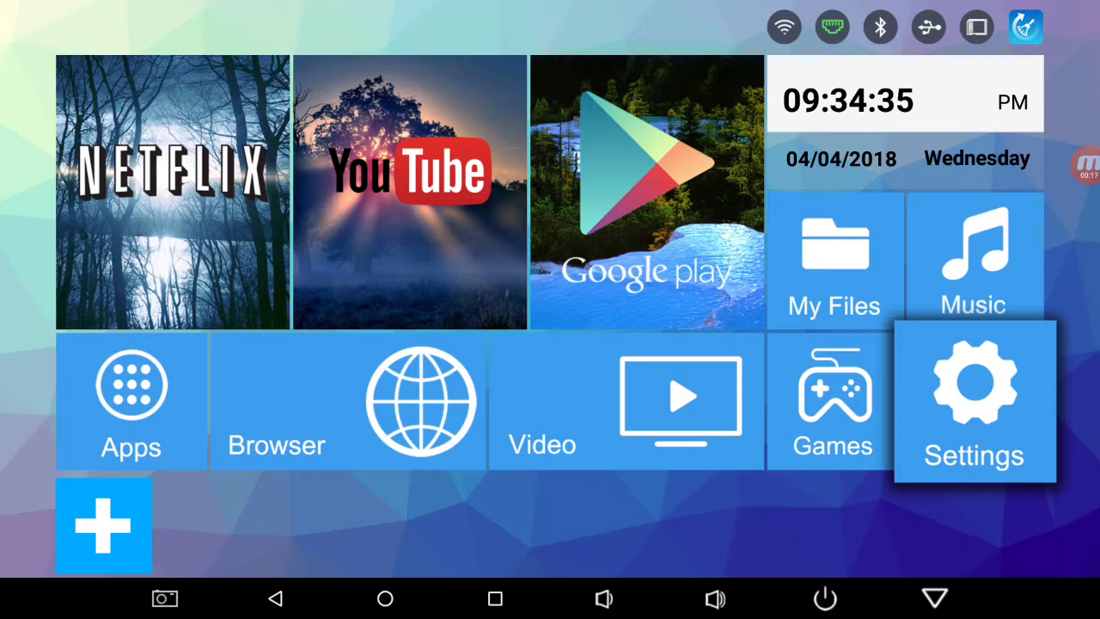
- Open the list of all installed apps from the home screen
key(Left)
key(Left)
key(Left)
key(Left)
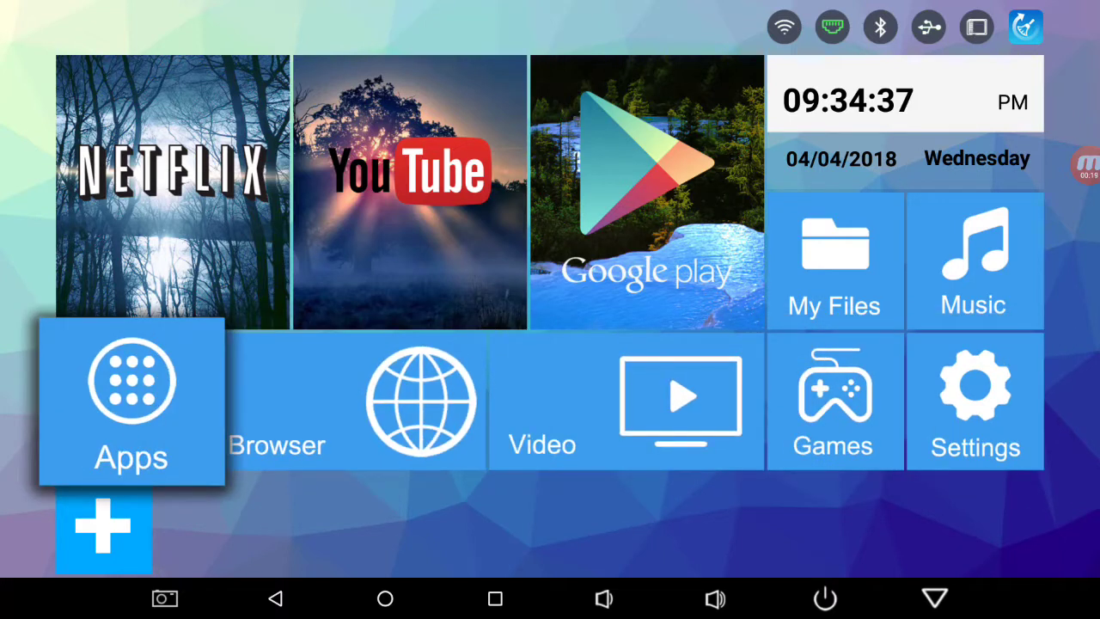
key(Return)
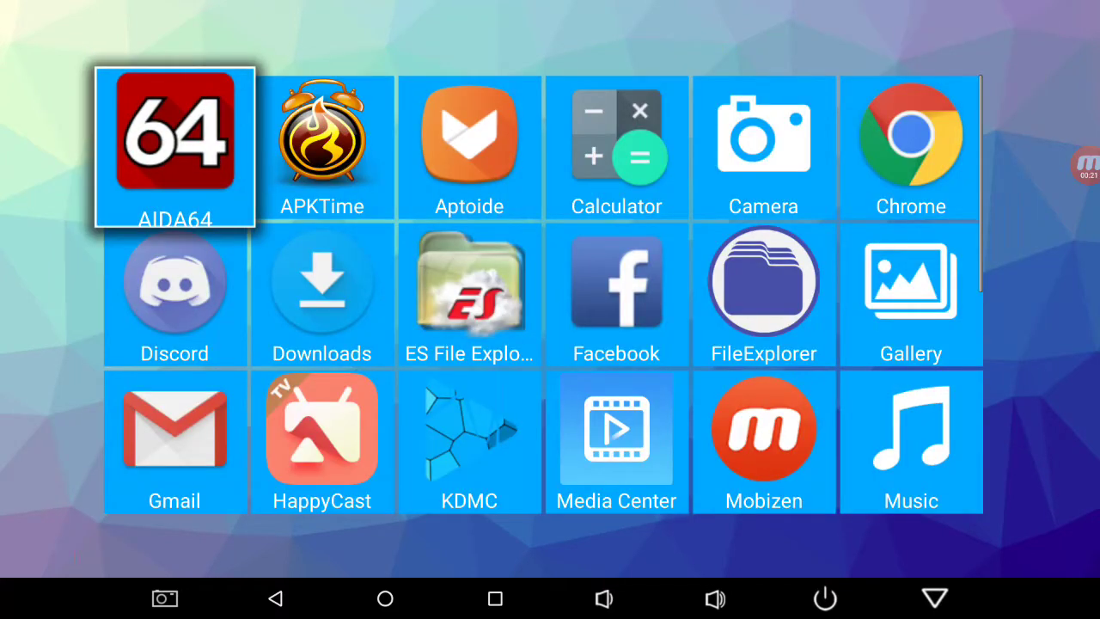
- Look through the installed apps and launch APKTime
key(Down)
key(Down)
key(Down)
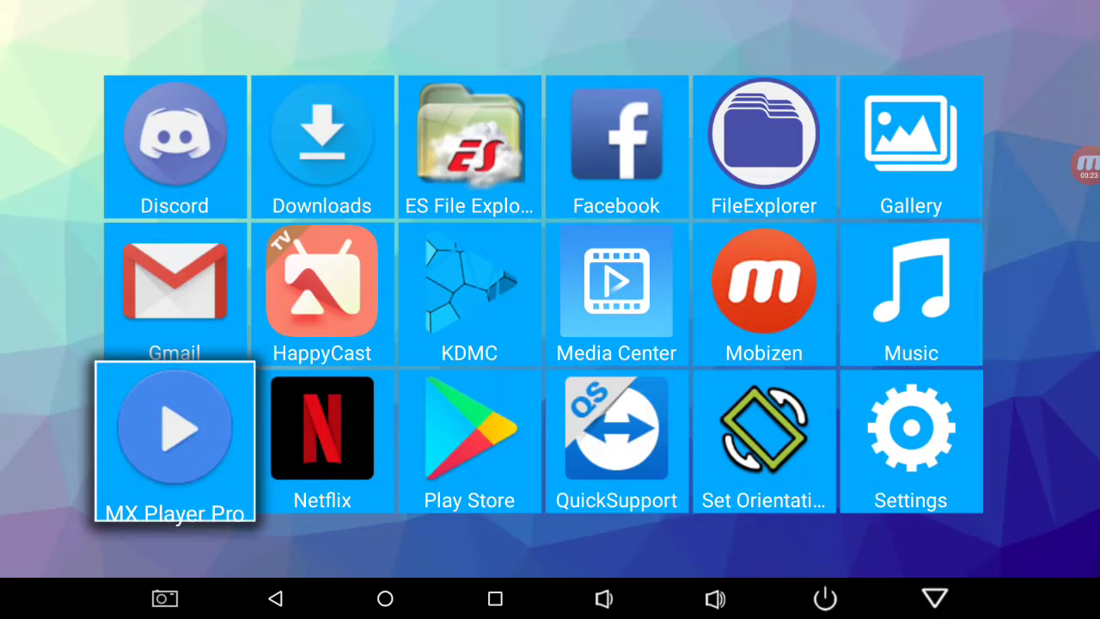
key(Right)
key(Down)
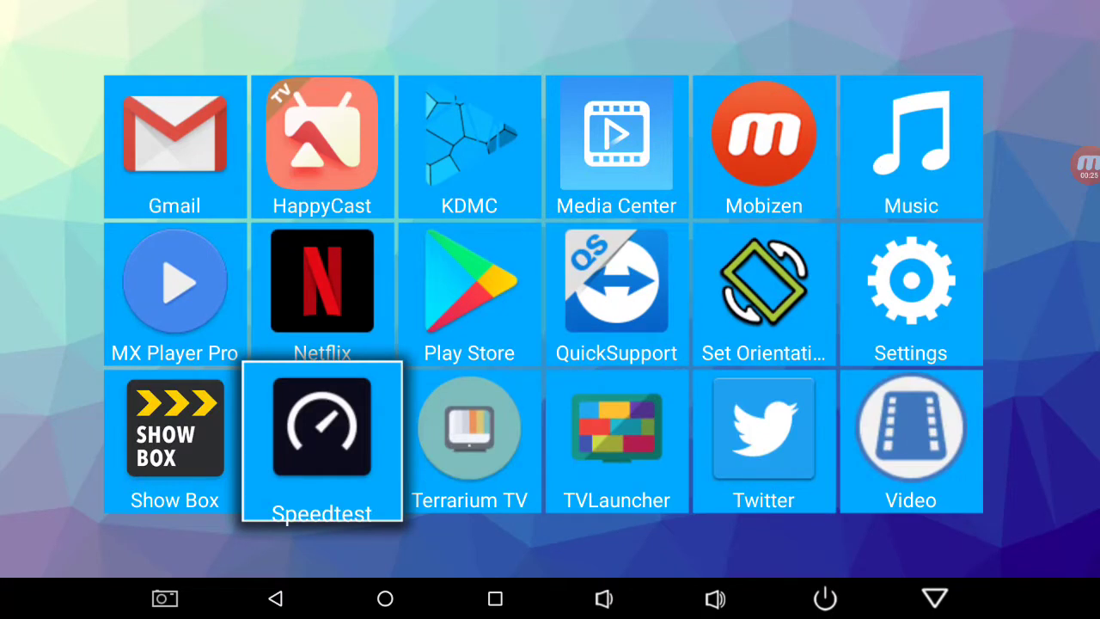
key(Up)
key(Up)
key(Up)
key(Up)
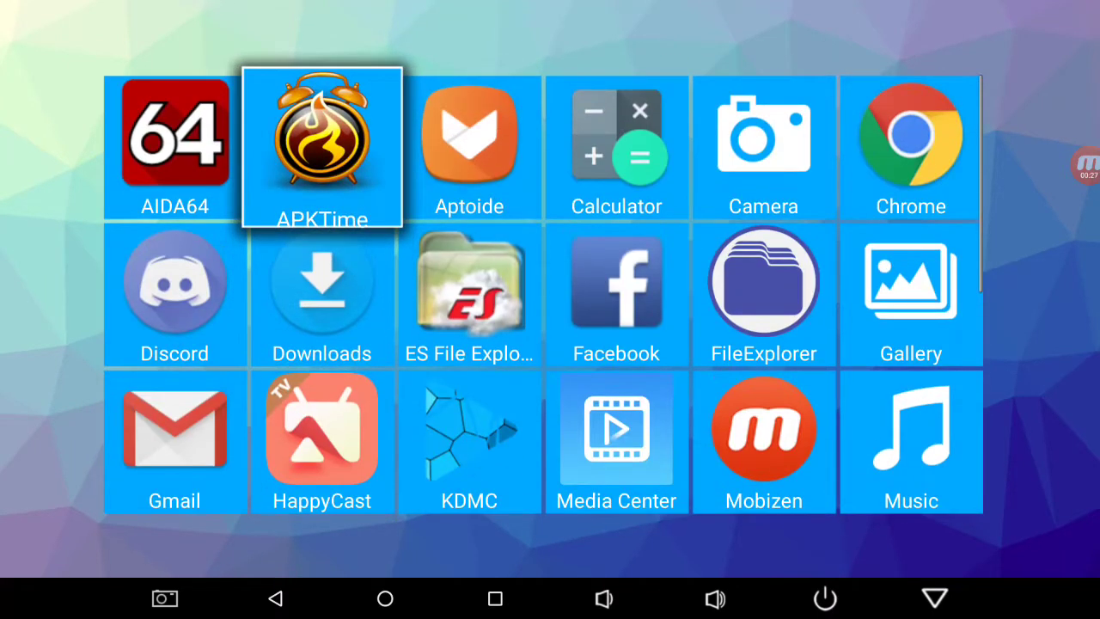
key(Return)
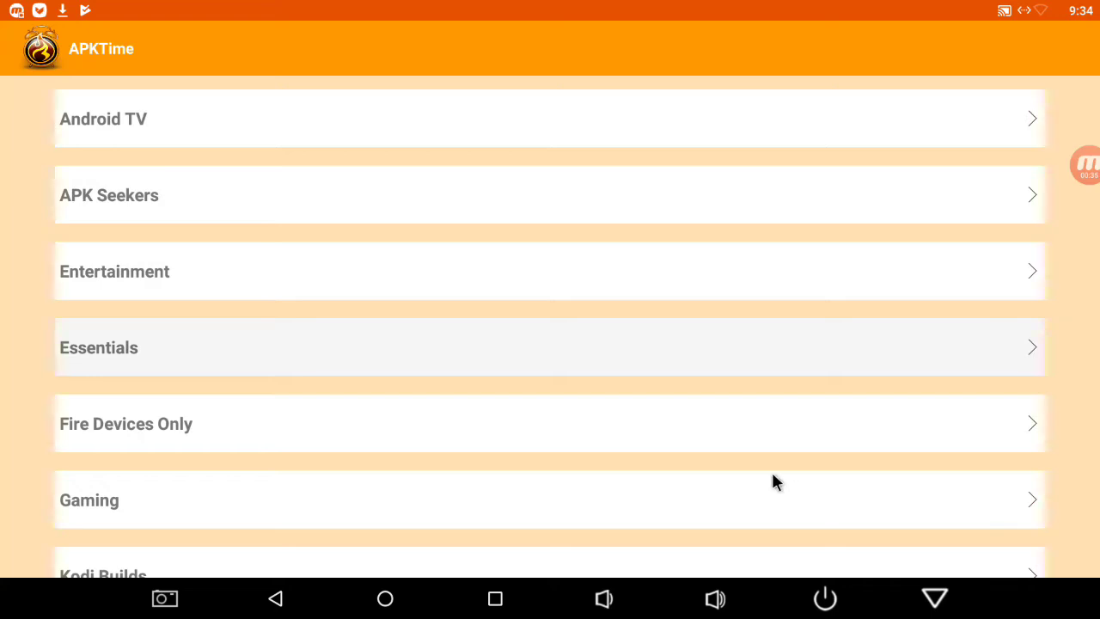
- View the ES File Explorer Pro entry in APKTime's Essentials category, and return to the category list
click(653, 350)
key(Escape)
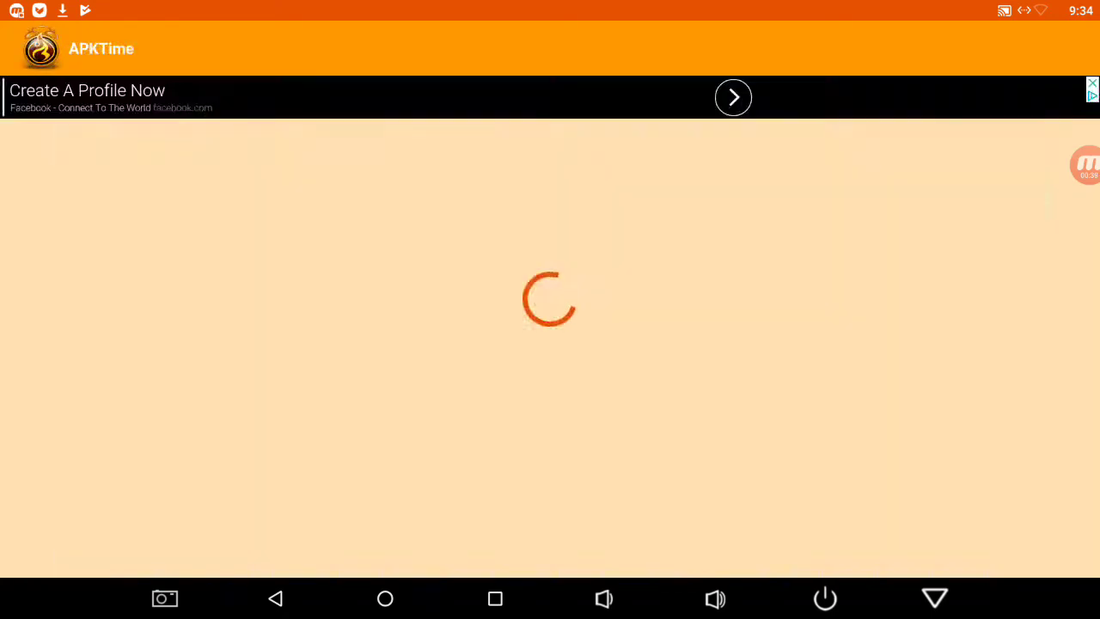
click(612, 365)
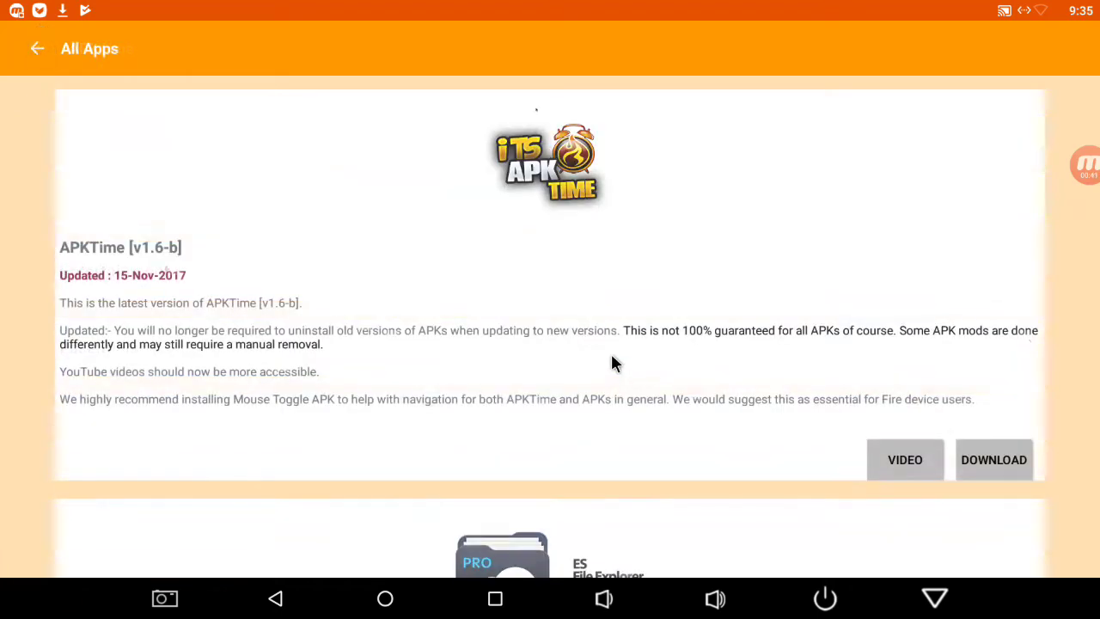
key(Down)
key(Down)
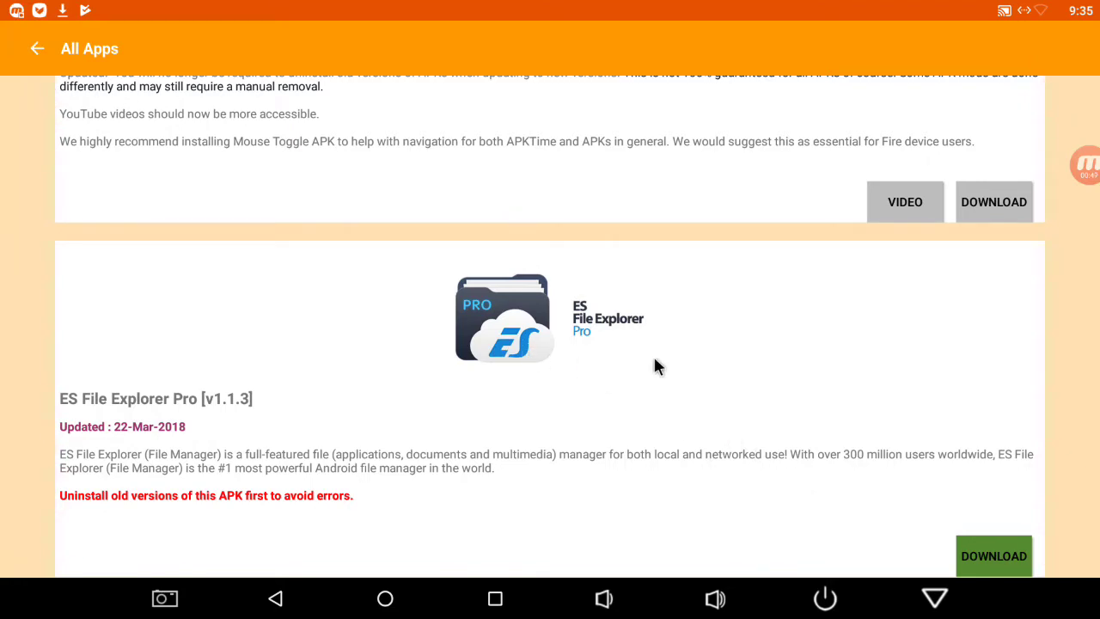
key(Escape)
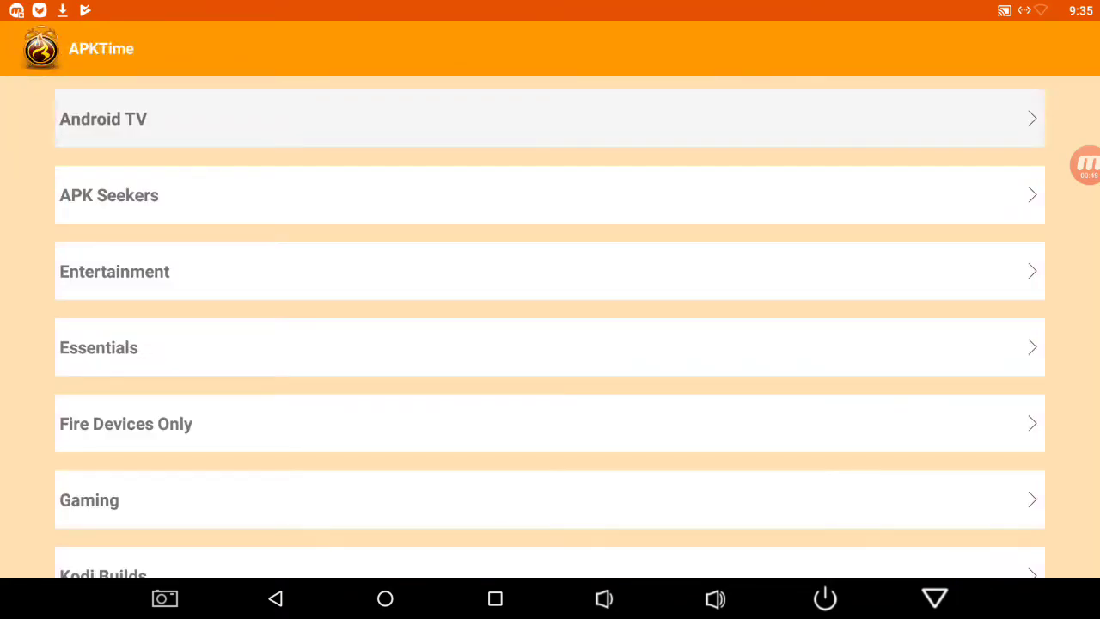
- Leave APKTime and launch ES File Explorer Pro from the installed apps
key(Escape)
key(Escape)
key(Return)
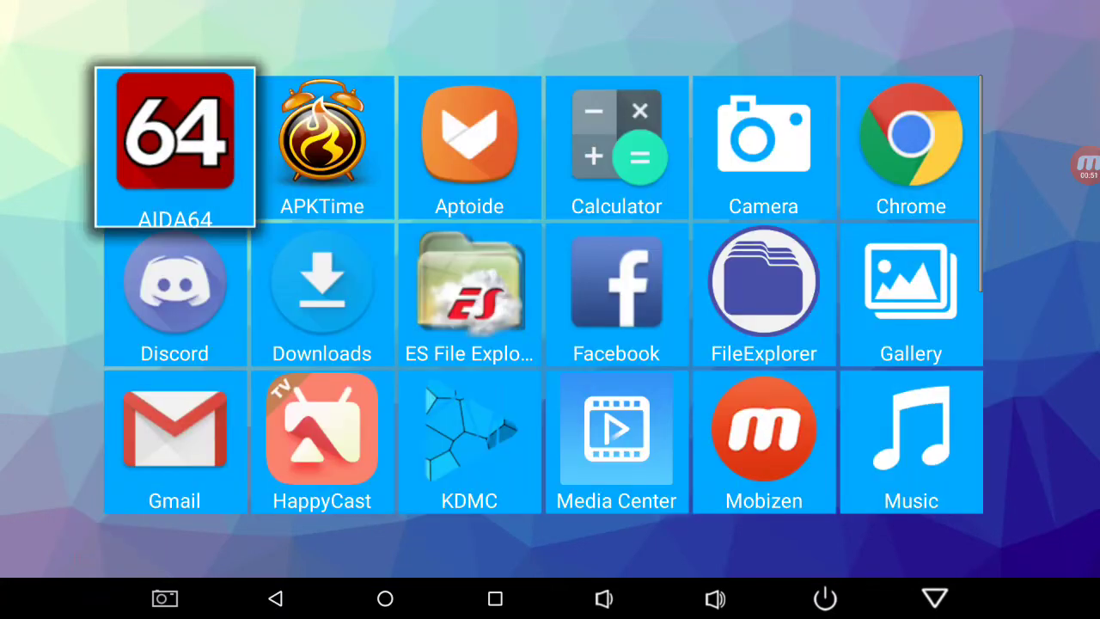
key(Right)
key(Right)
key(Down)
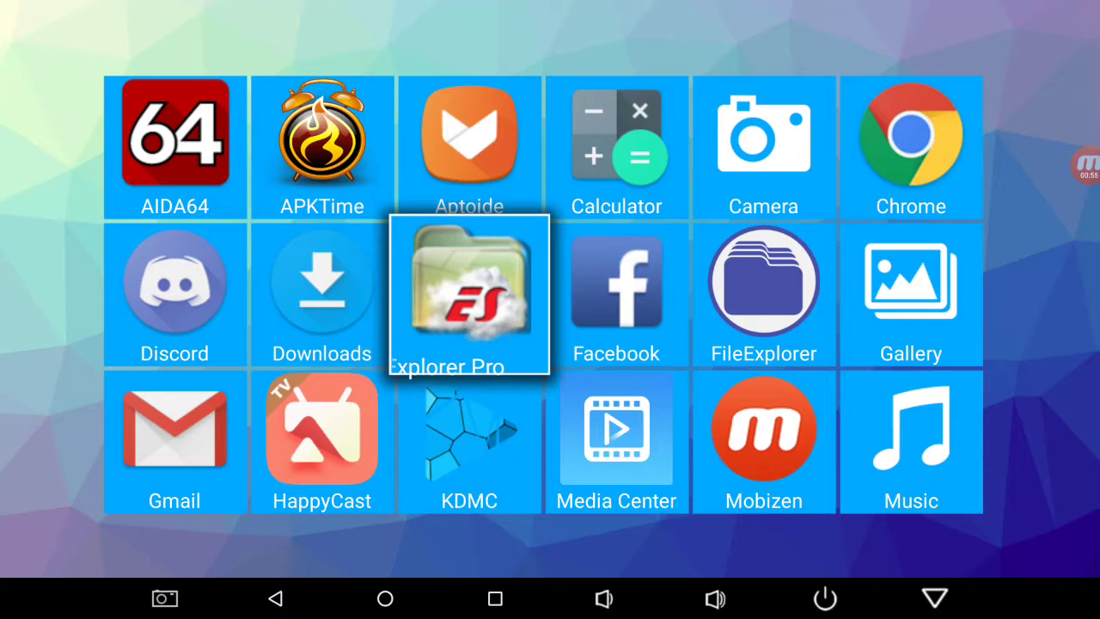
key(Return)
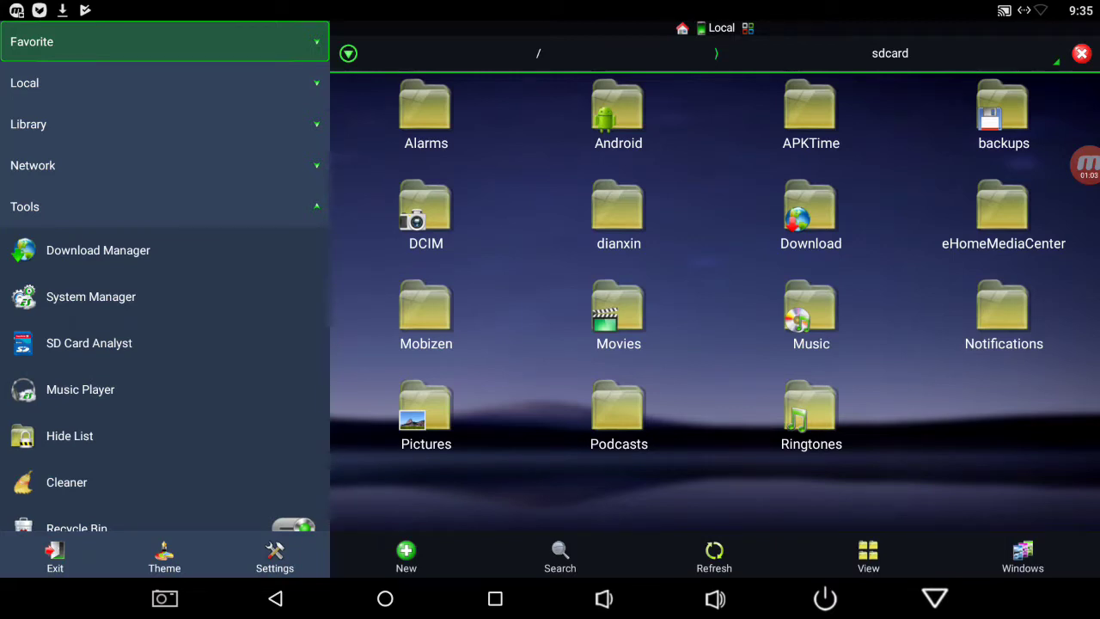
- Disable the Recycle Bin in the Tools section of ES File Explorer Pro
key(Down)
key(Down)
key(Down)
key(Down)
key(Down)
key(Down)
key(Down)
key(Down)
key(Down)
key(Down)
key(Down)
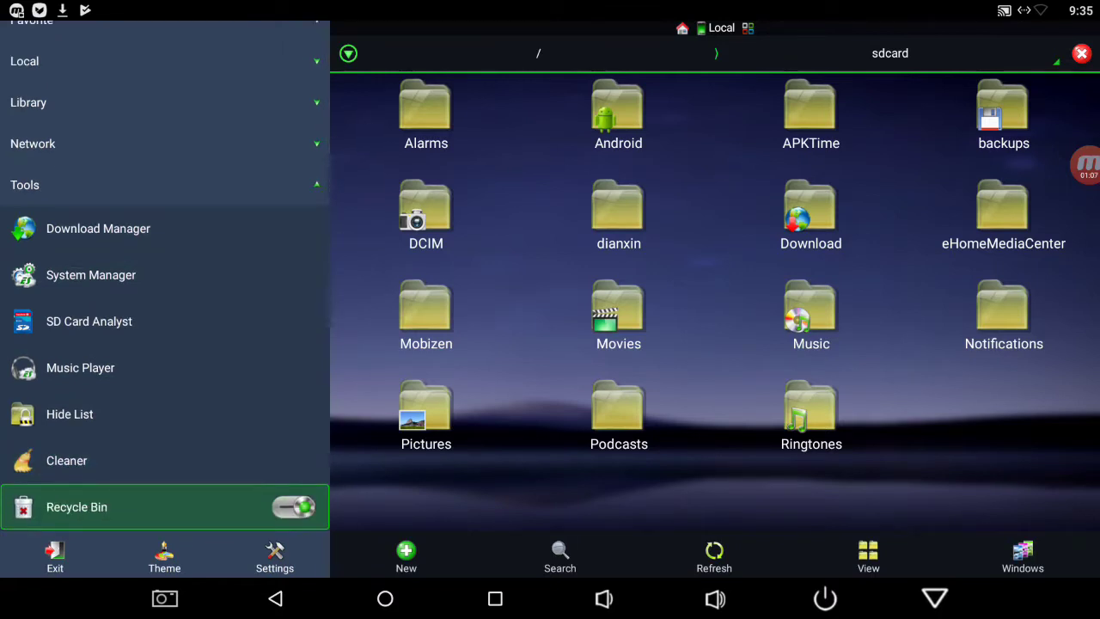
key(Return)
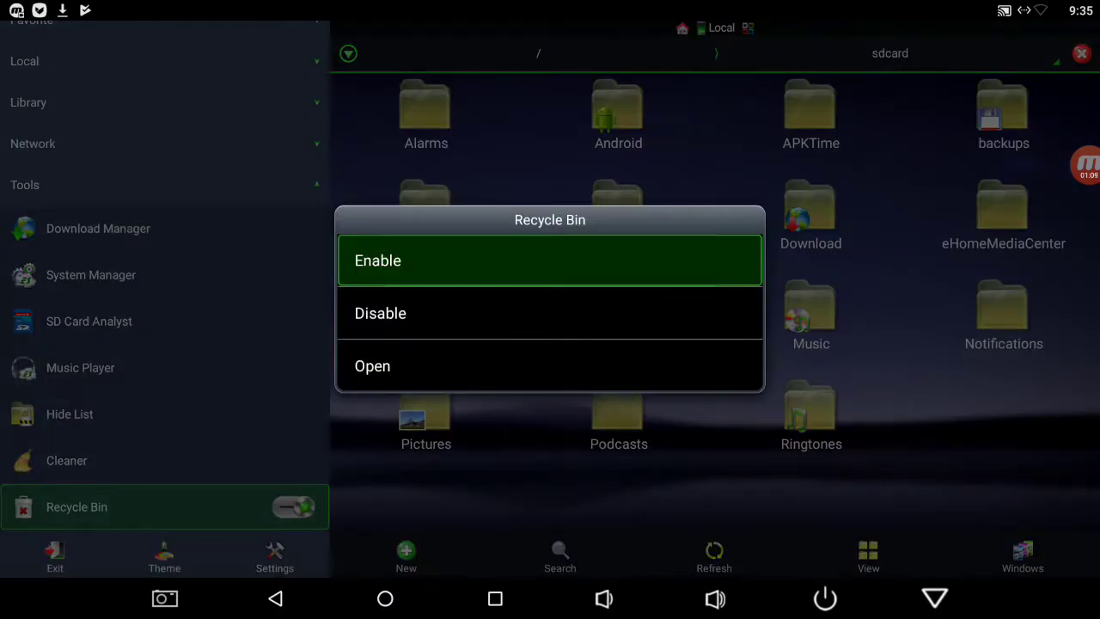
key(Down)
key(Return)
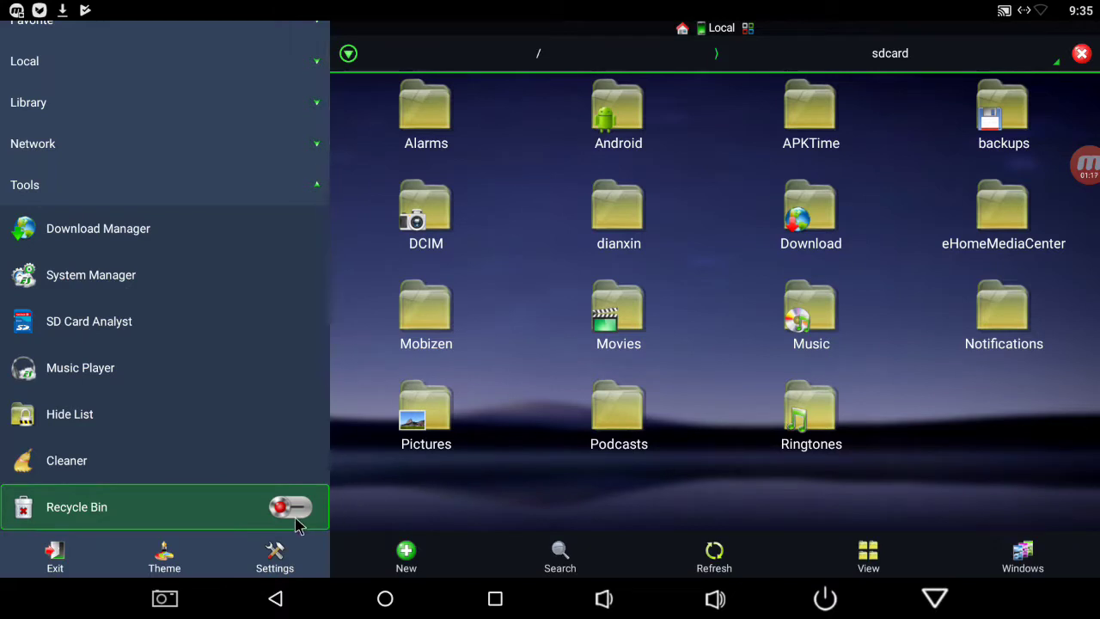
- Collapse the Tools section and return to the Favorite heading
key(Up)
key(Up)
key(Up)
key(Up)
key(Up)
key(Up)
key(Up)
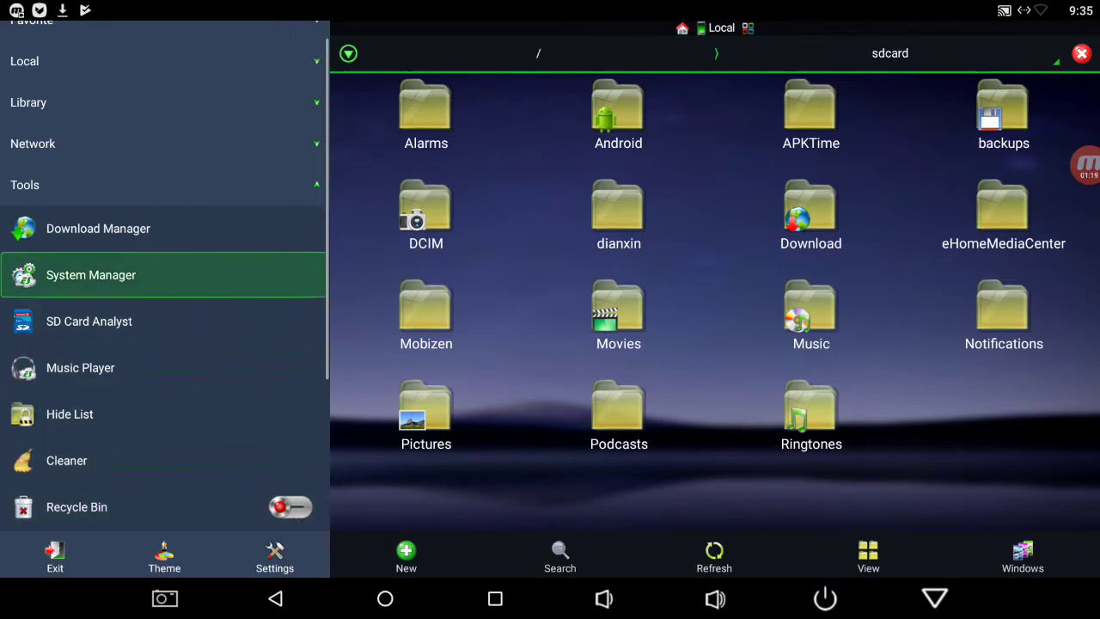
key(Return)
key(Up)
key(Up)
key(Up)
key(Up)
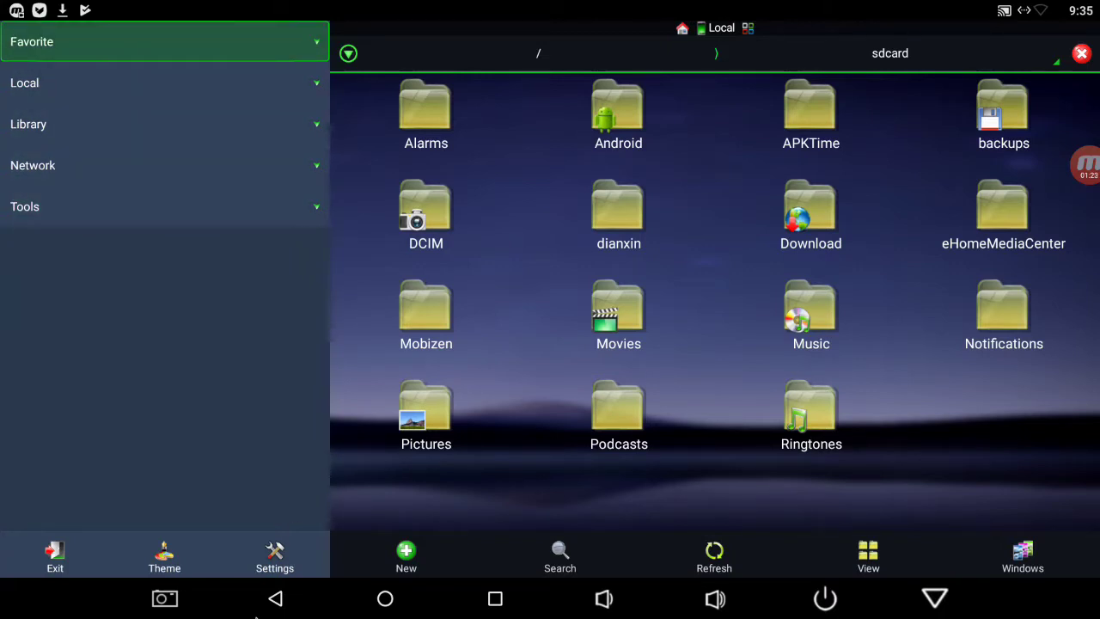
- Examine the categories in the file explorer's settings, from Display settings down to Privacy Policy, and leave the settings
click(269, 564)
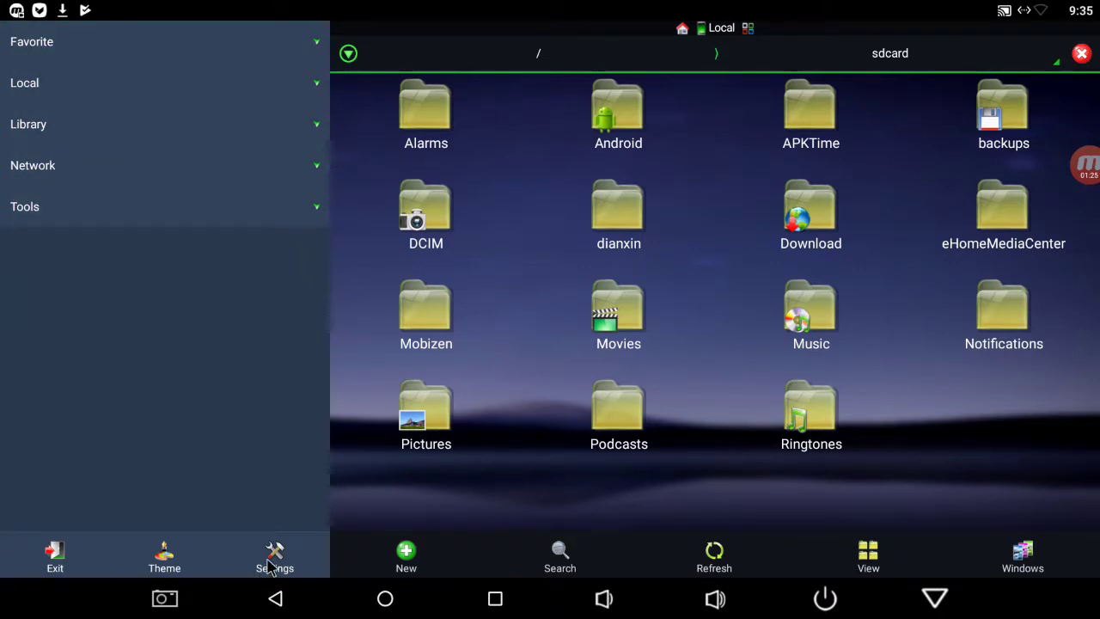
key(Down)
key(Down)
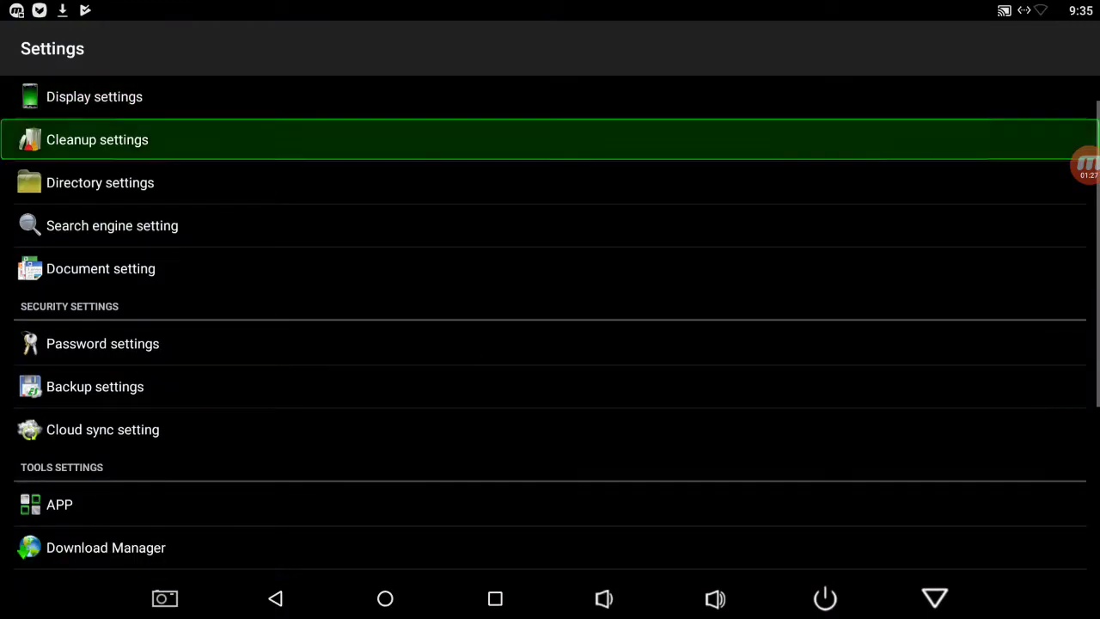
key(Down)
key(Down)
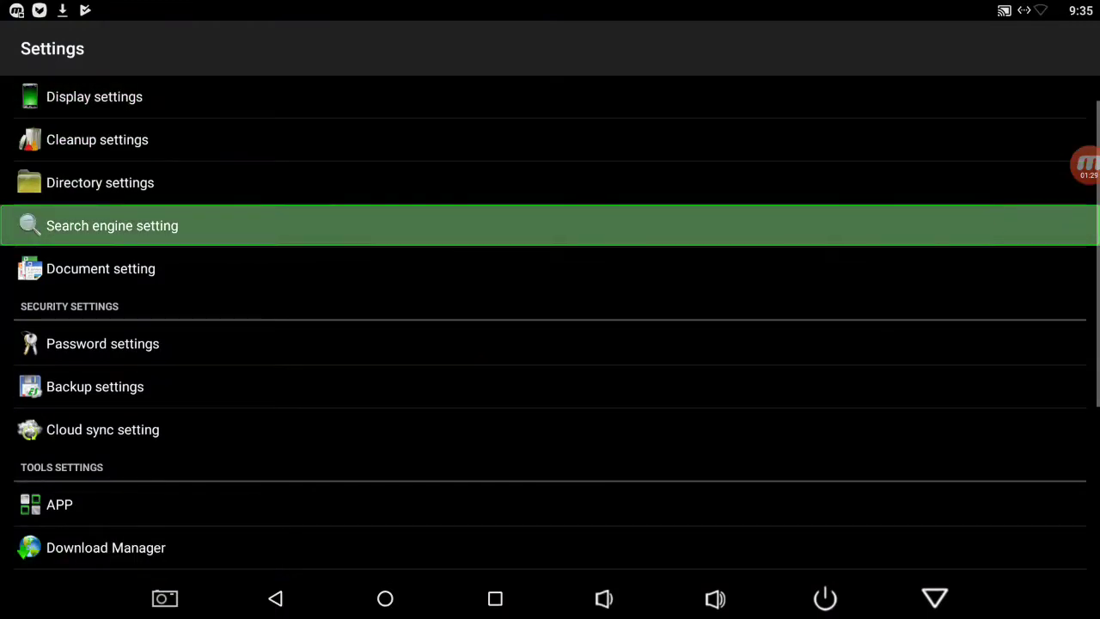
key(Down)
key(Down)
key(Down)
key(Down)
key(Down)
key(Down)
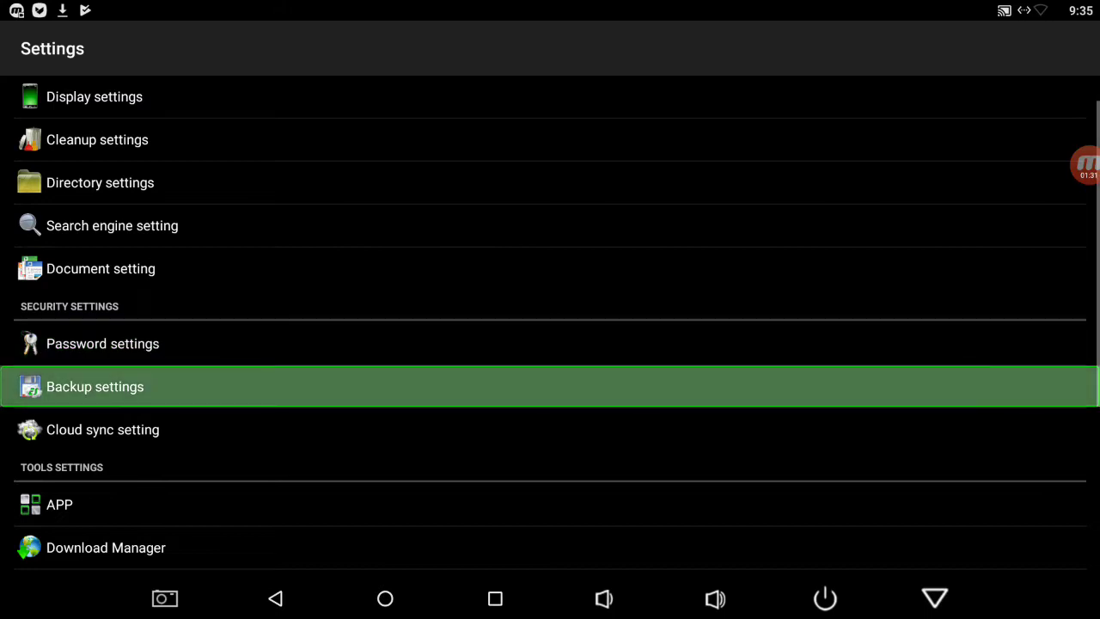
key(Down)
key(Down)
key(Down)
key(Down)
key(Down)
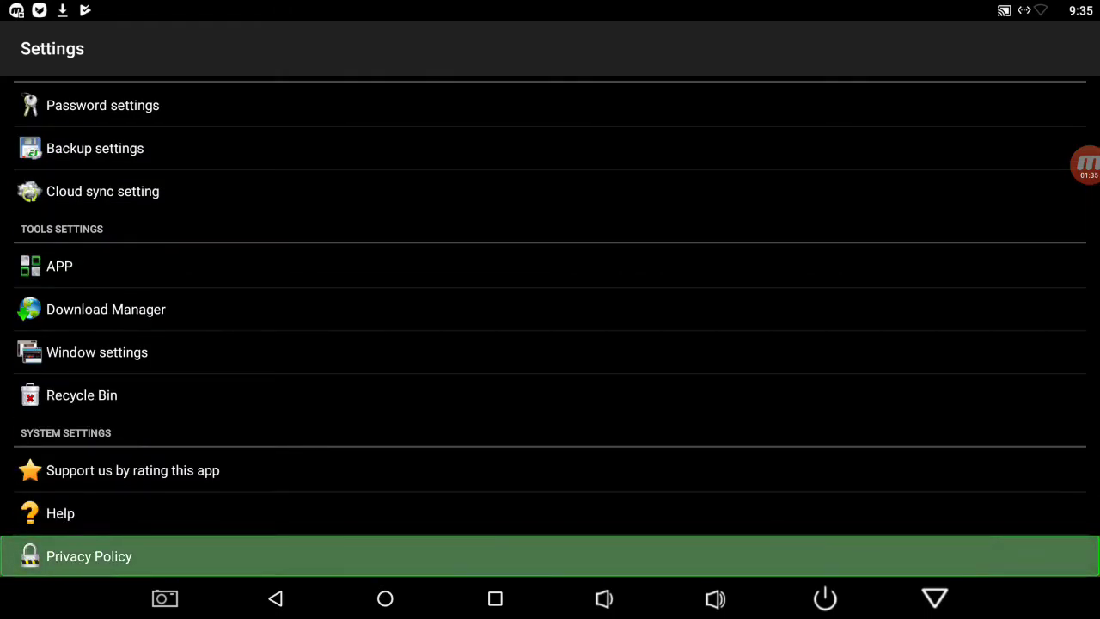
key(Escape)
- Expand the Favorite section and show the contents of its Download folder
key(Return)
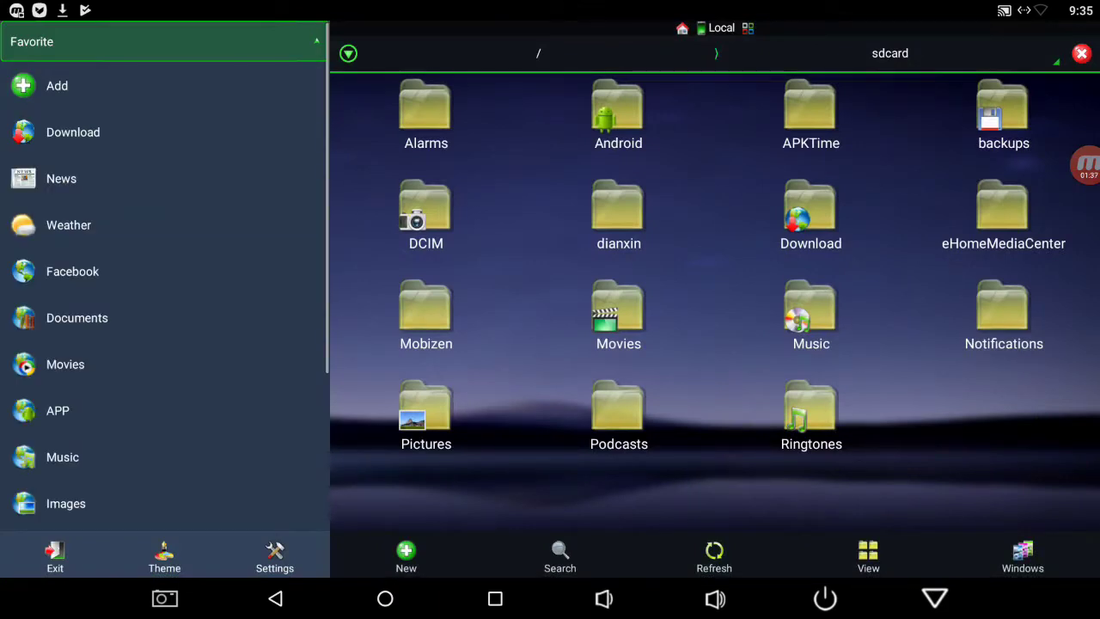
key(Down)
key(Down)
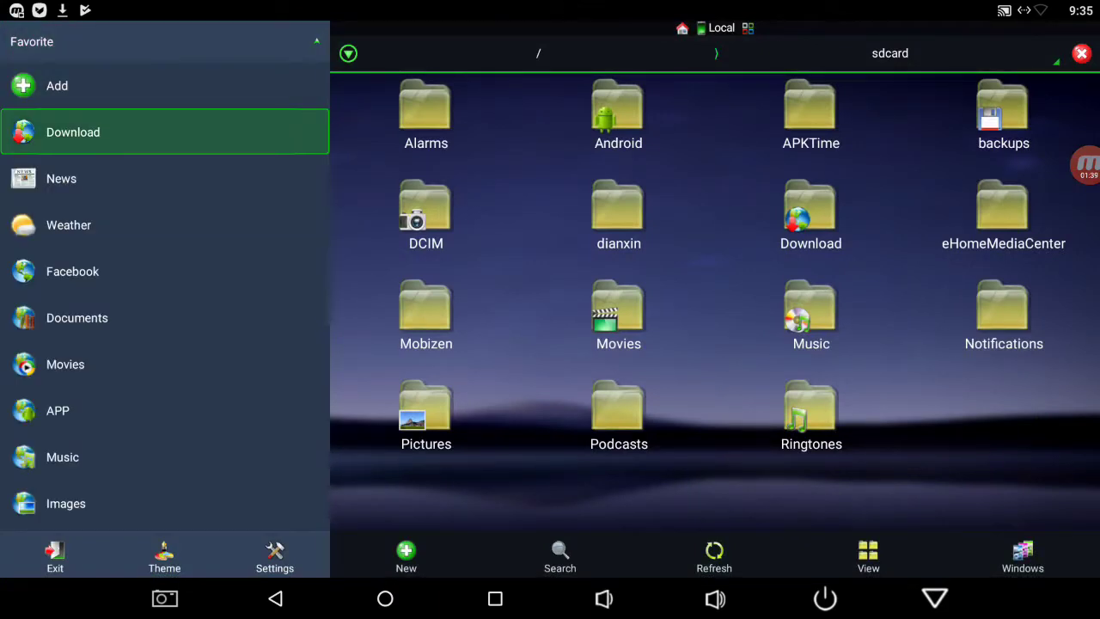
key(Return)
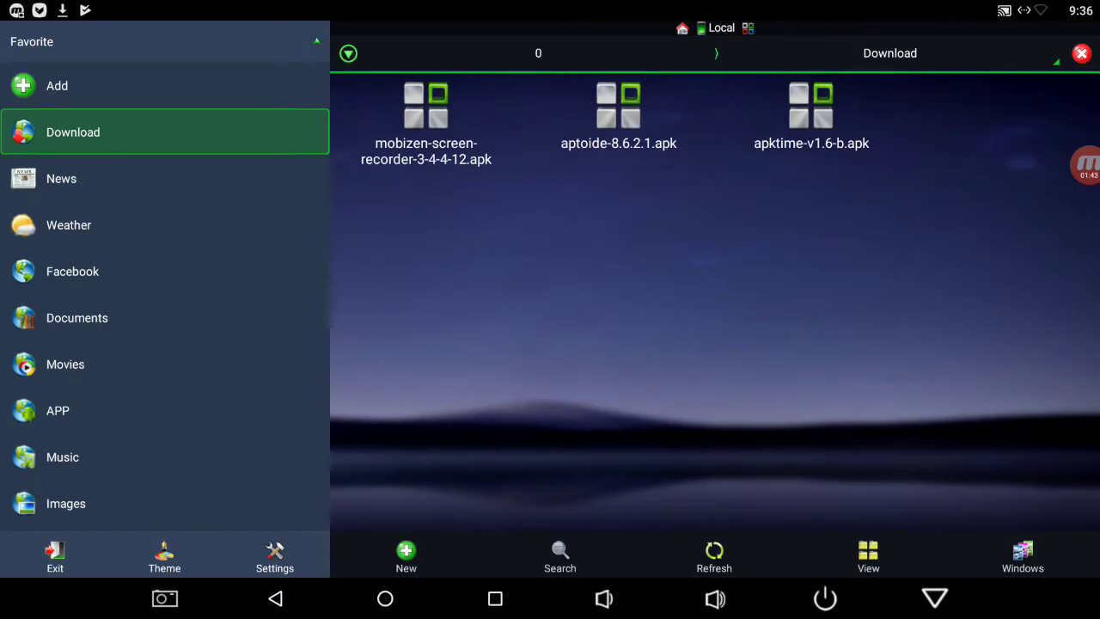
- View the News and Weather shortcuts from the Favorite section
key(Down)
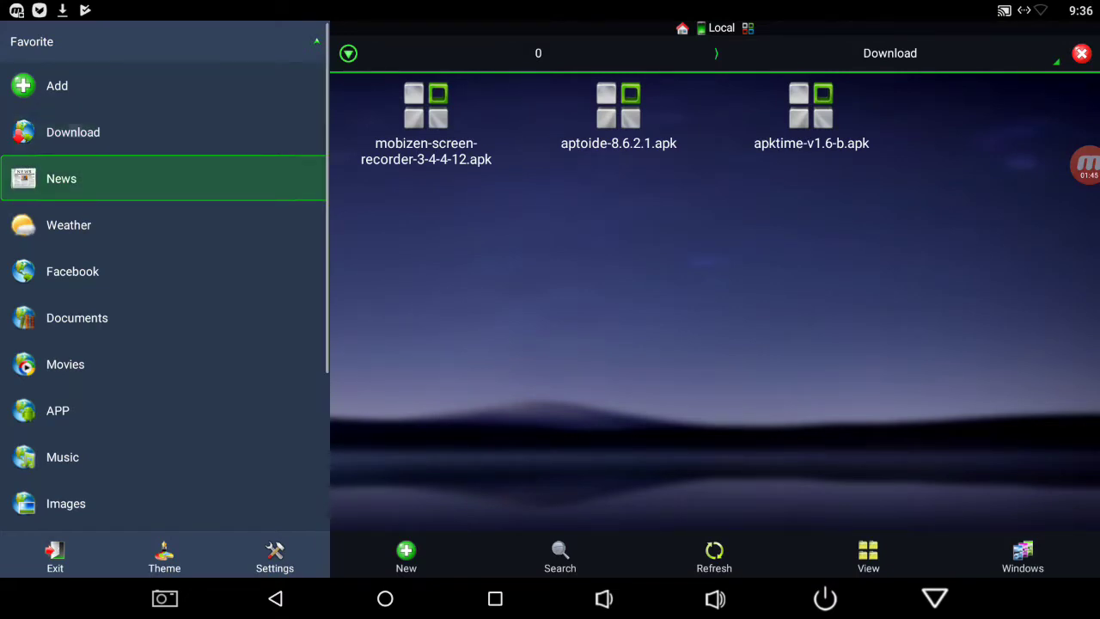
key(Return)
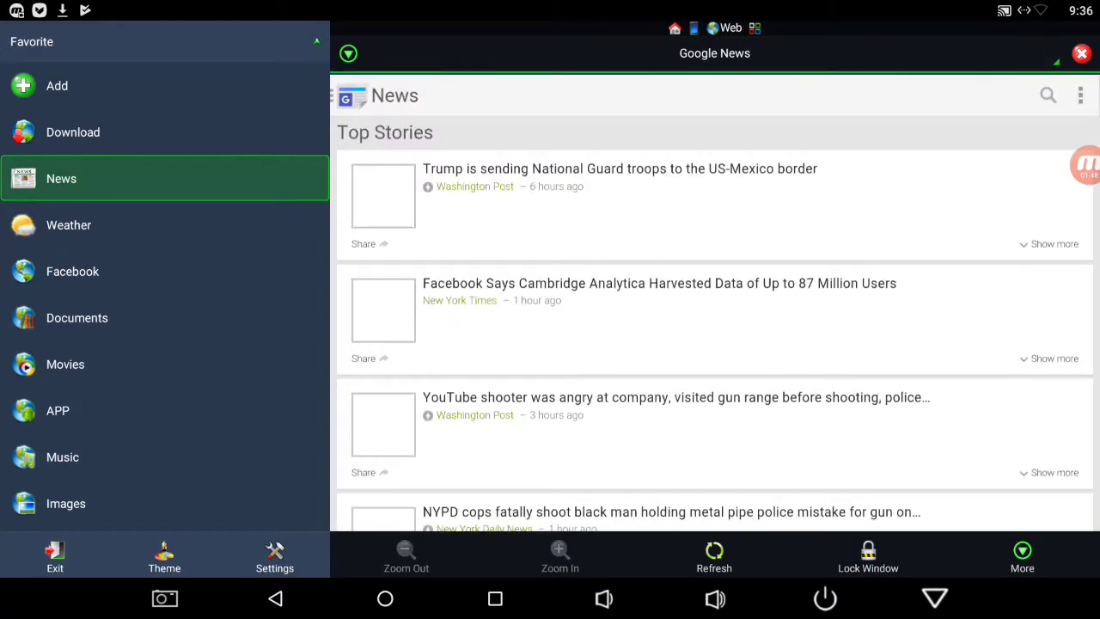
key(Down)
key(Return)
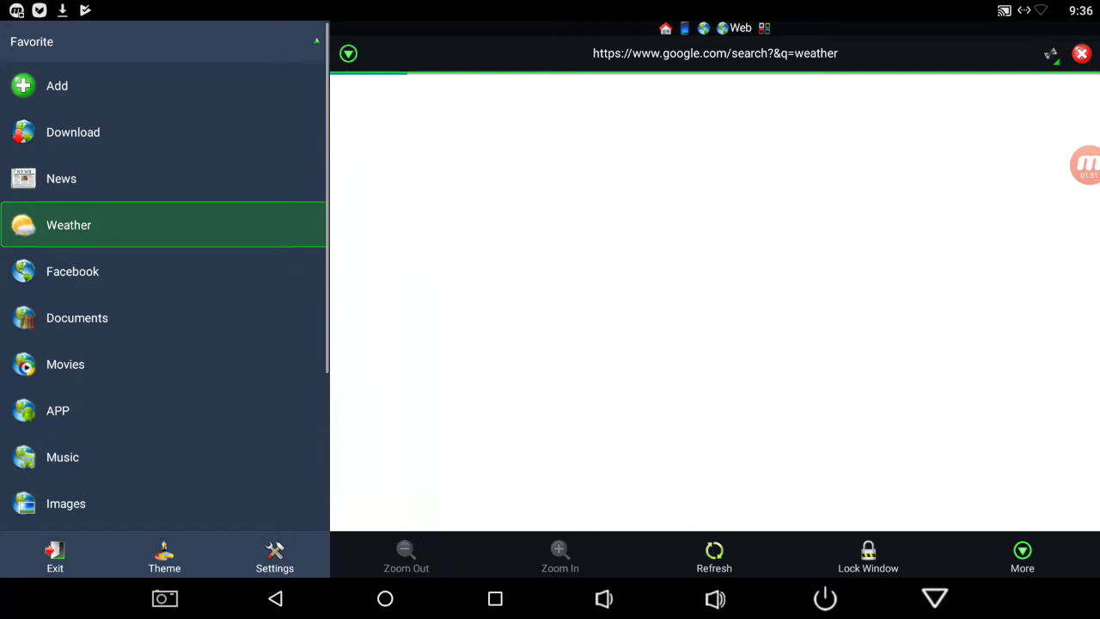
- View the Facebook and Documents shortcuts from the Favorite section
key(Down)
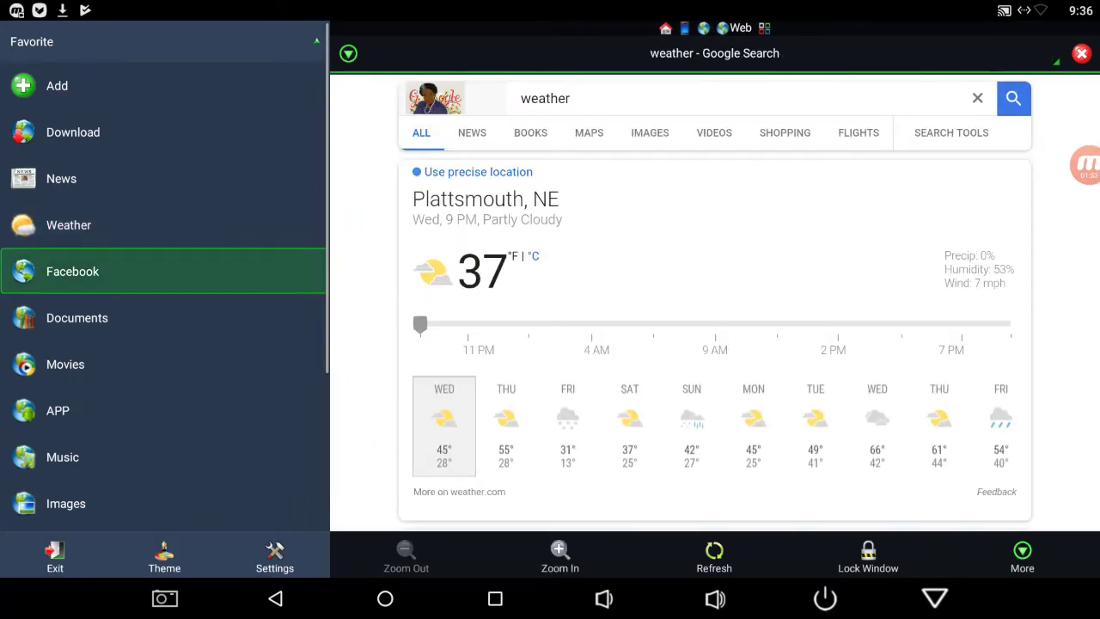
key(Return)
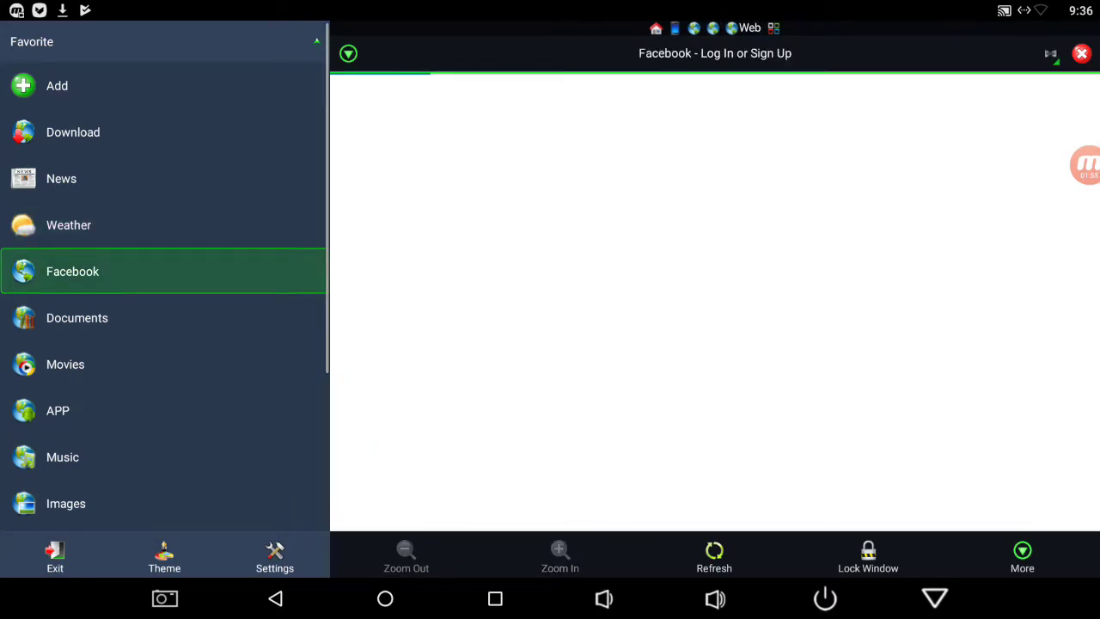
key(Down)
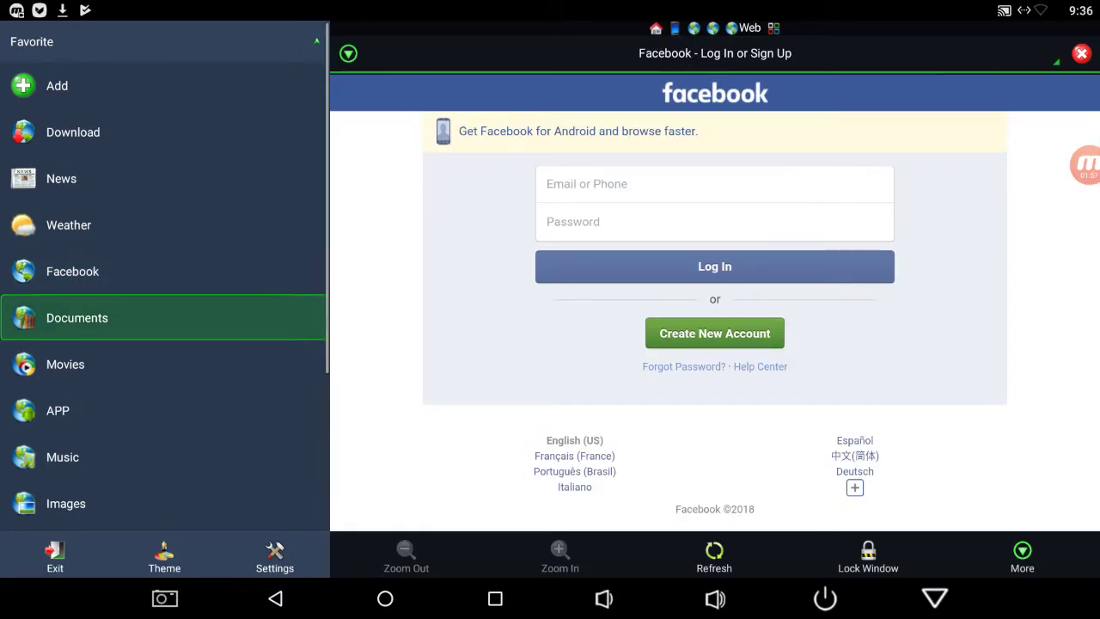
key(Return)
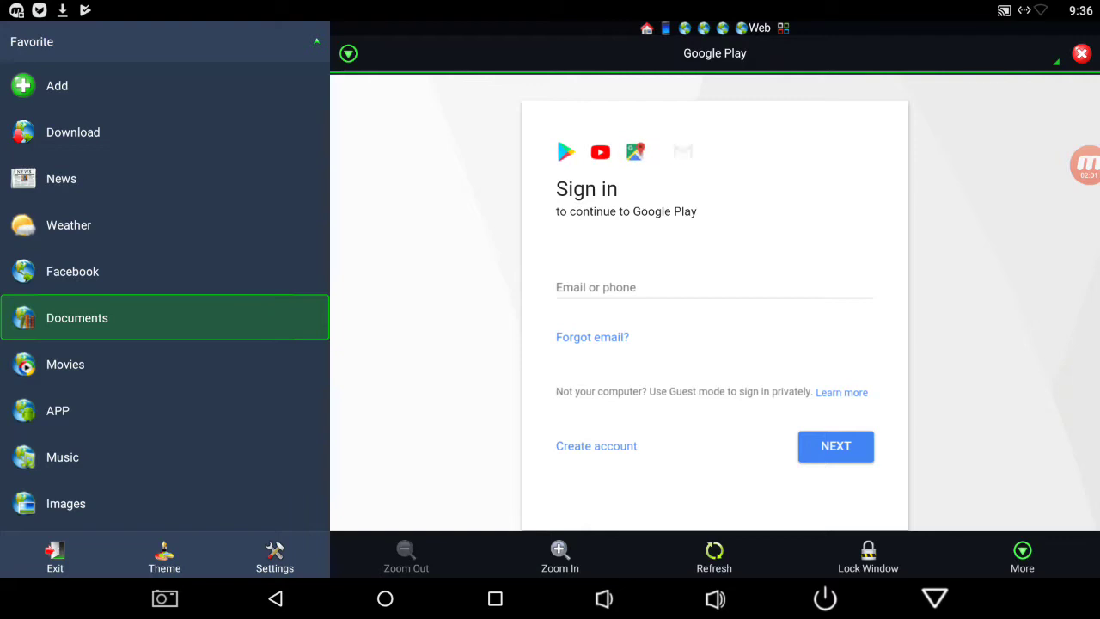
- View the Movies and APP shortcuts from the Favorite section
key(Down)
key(Return)
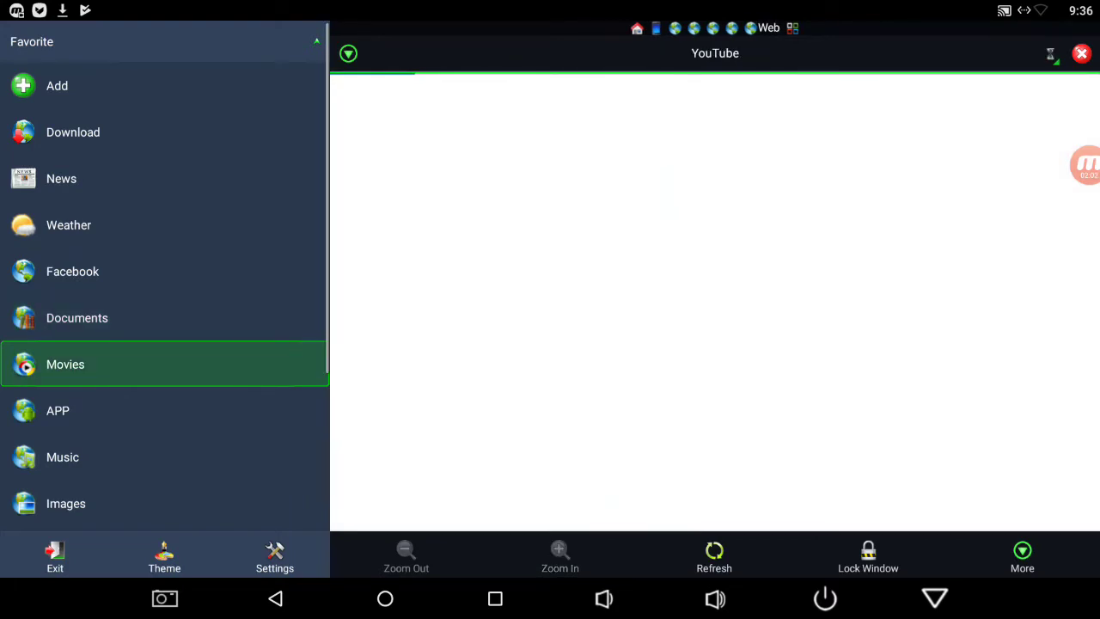
key(Down)
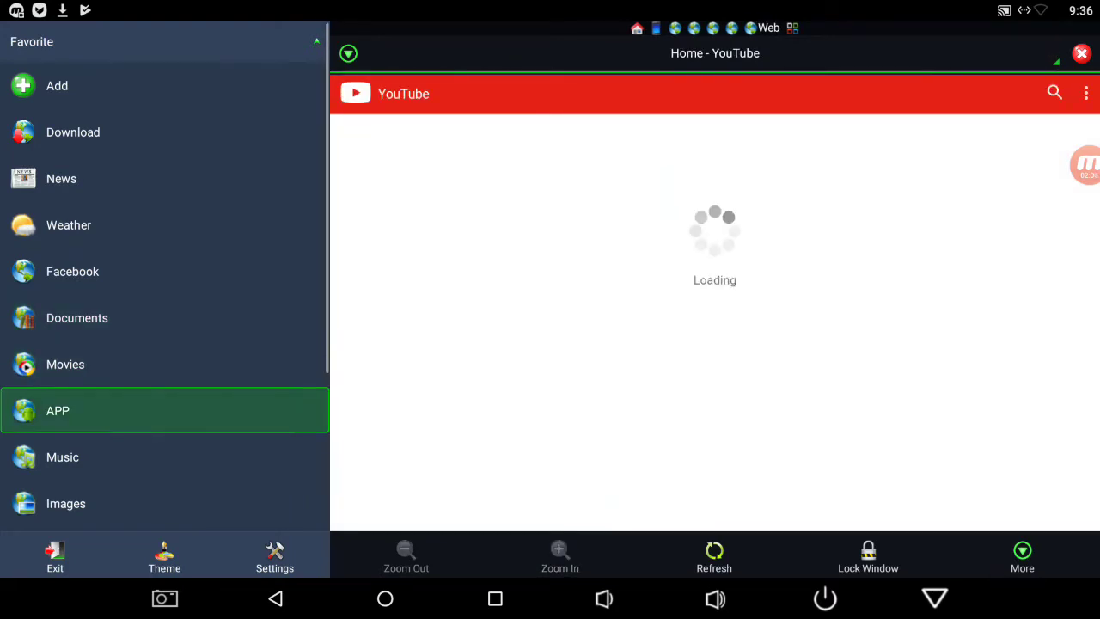
key(Return)
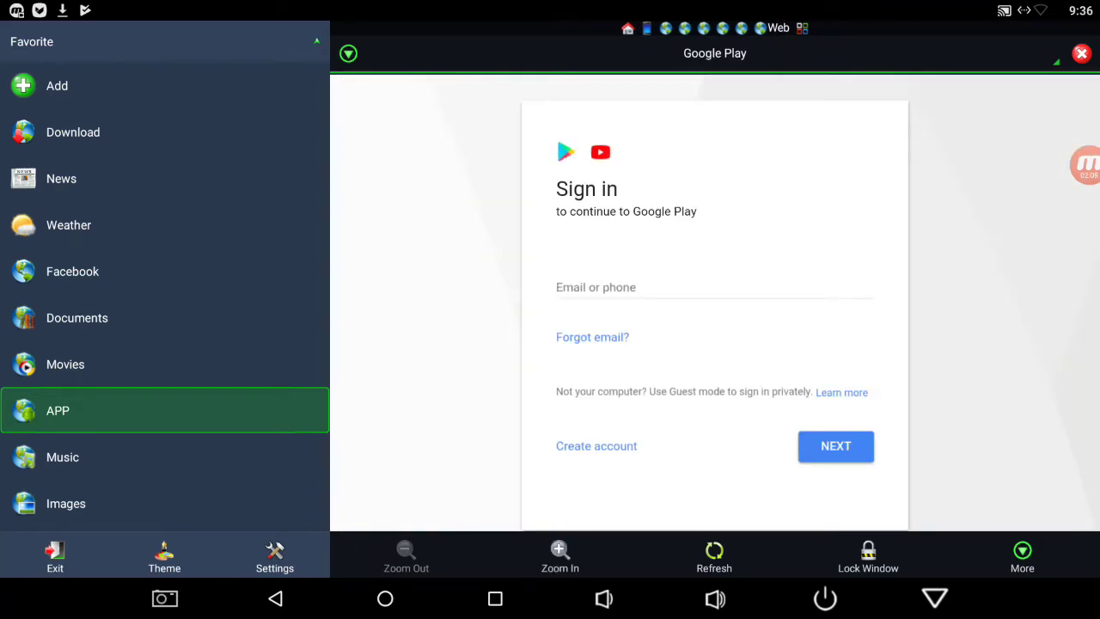
- View the Music and Images shortcuts from the Favorite section, and highlight the Google shortcut
key(Down)
key(Return)
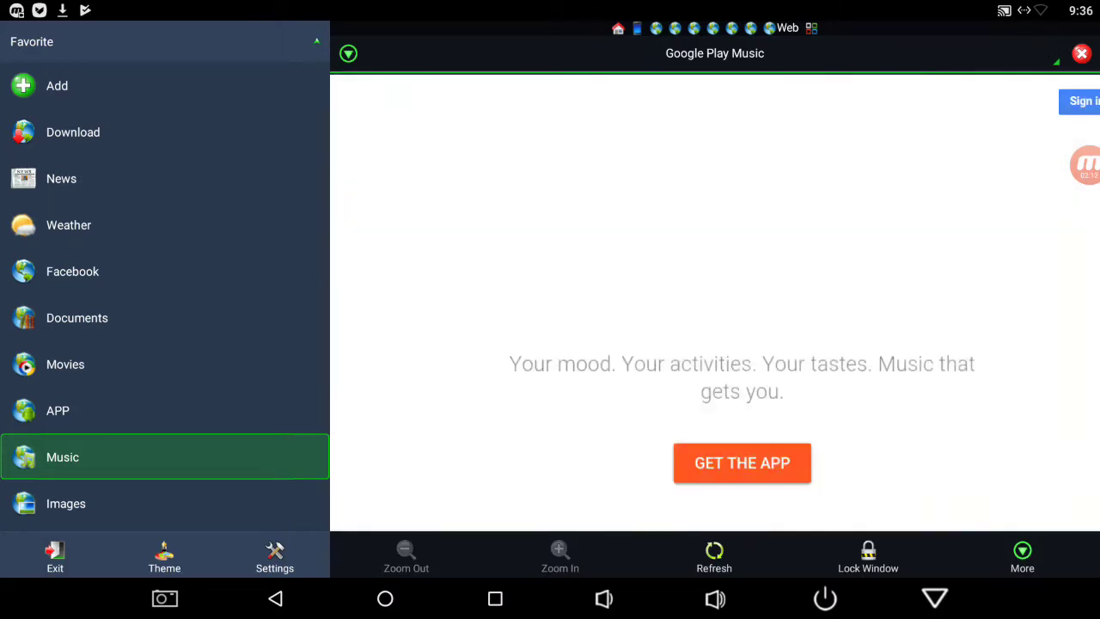
key(Down)
key(Return)
key(Down)
key(Down)
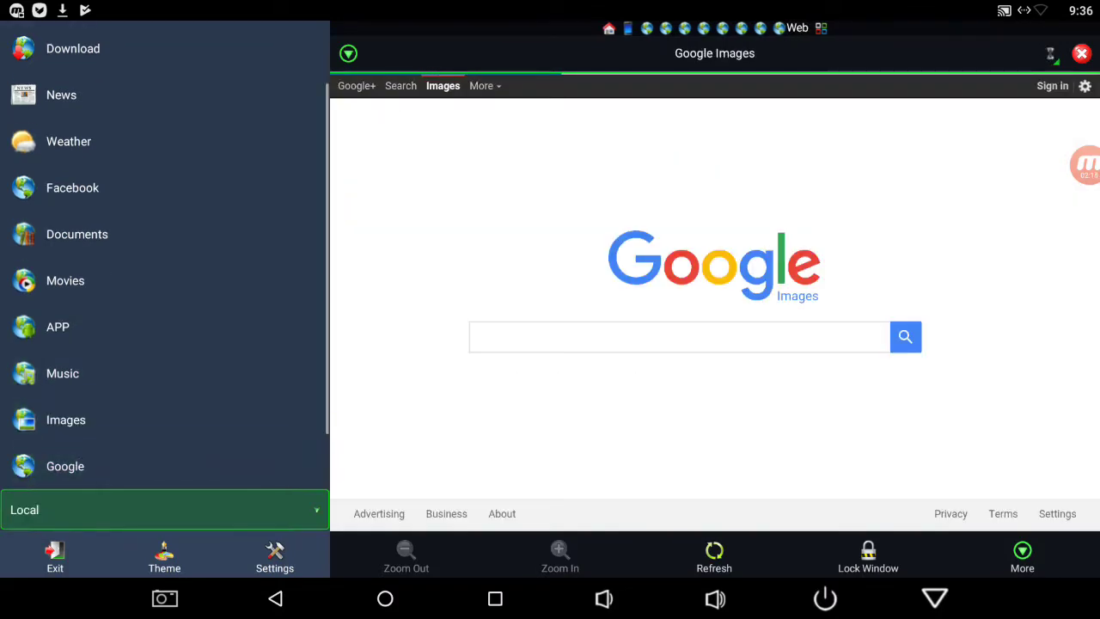
key(Up)
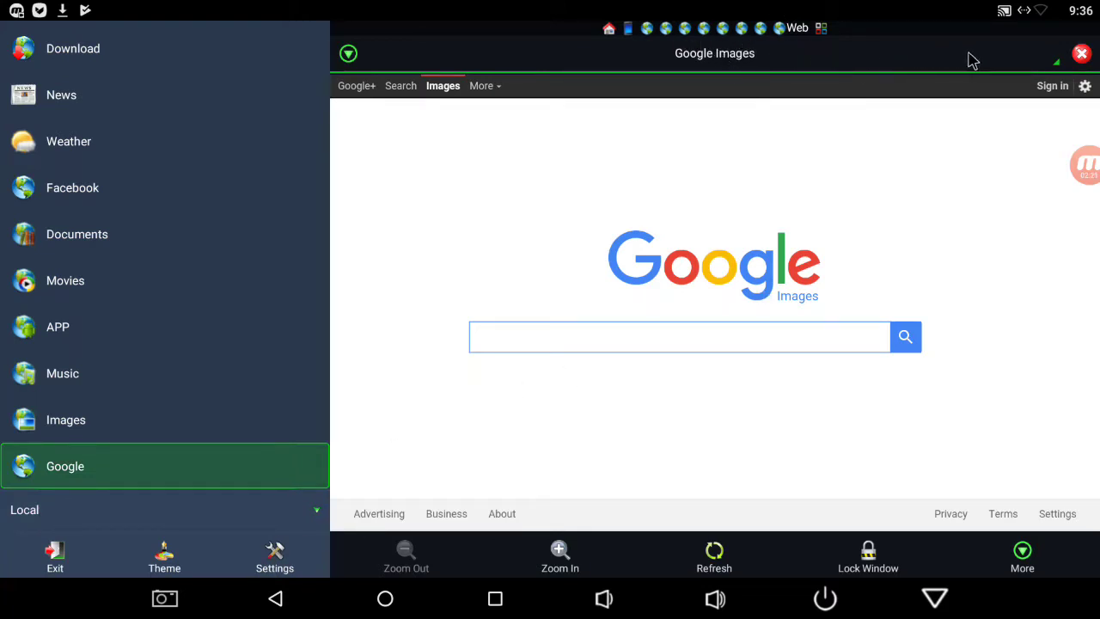
- Close all the opened web windows and the Download folder window, leaving only the Homepage
click(1079, 60)
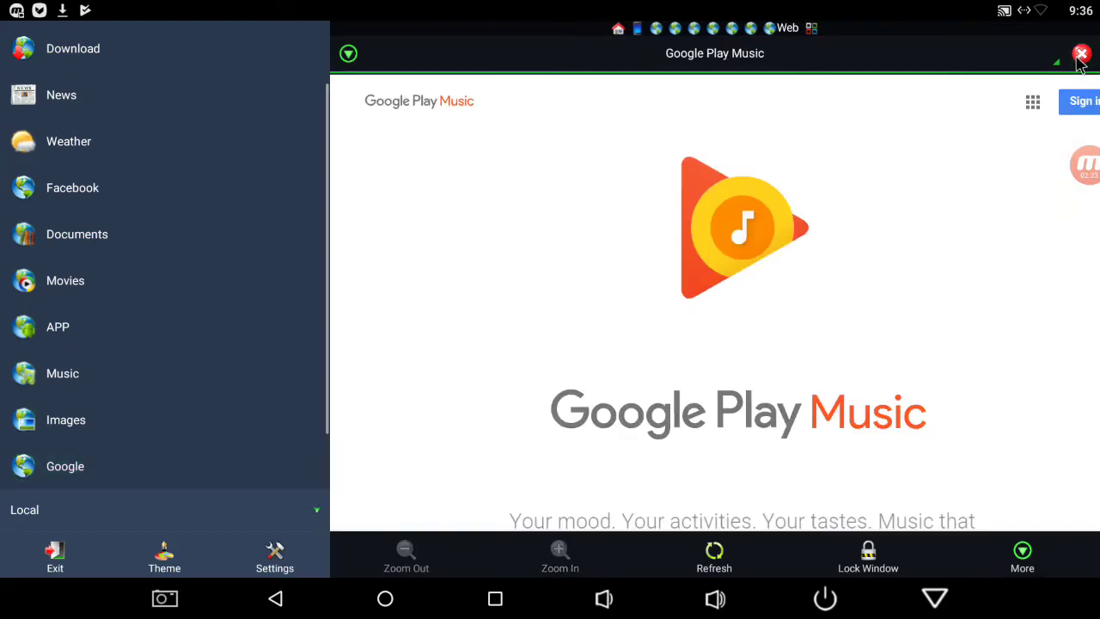
click(1079, 60)
click(1079, 60)
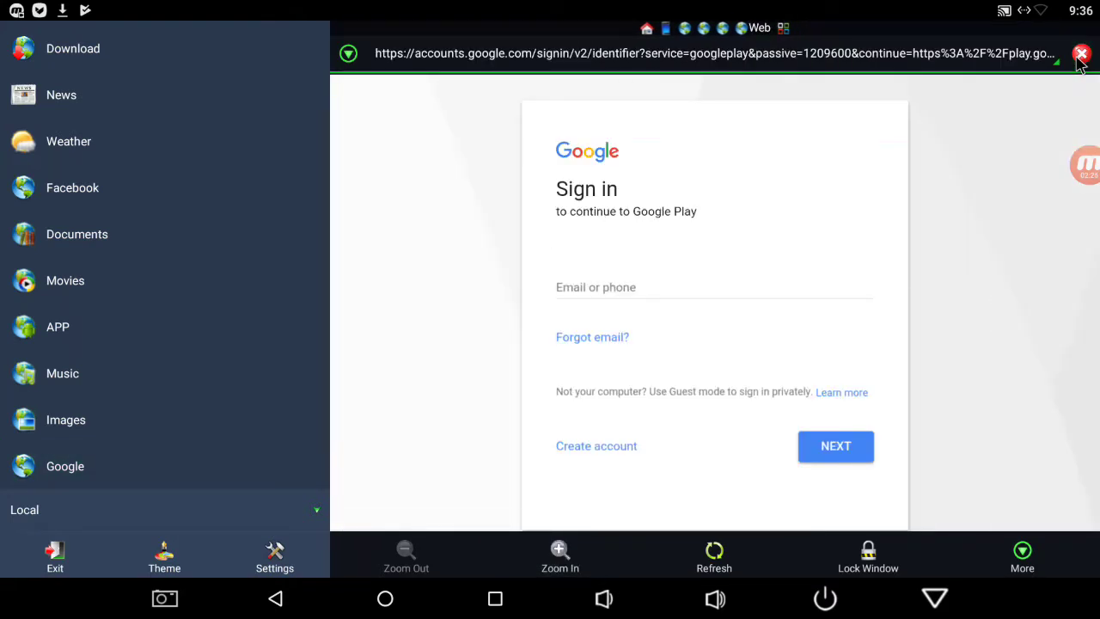
click(1079, 60)
click(1079, 60)
click(1079, 60)
click(1079, 60)
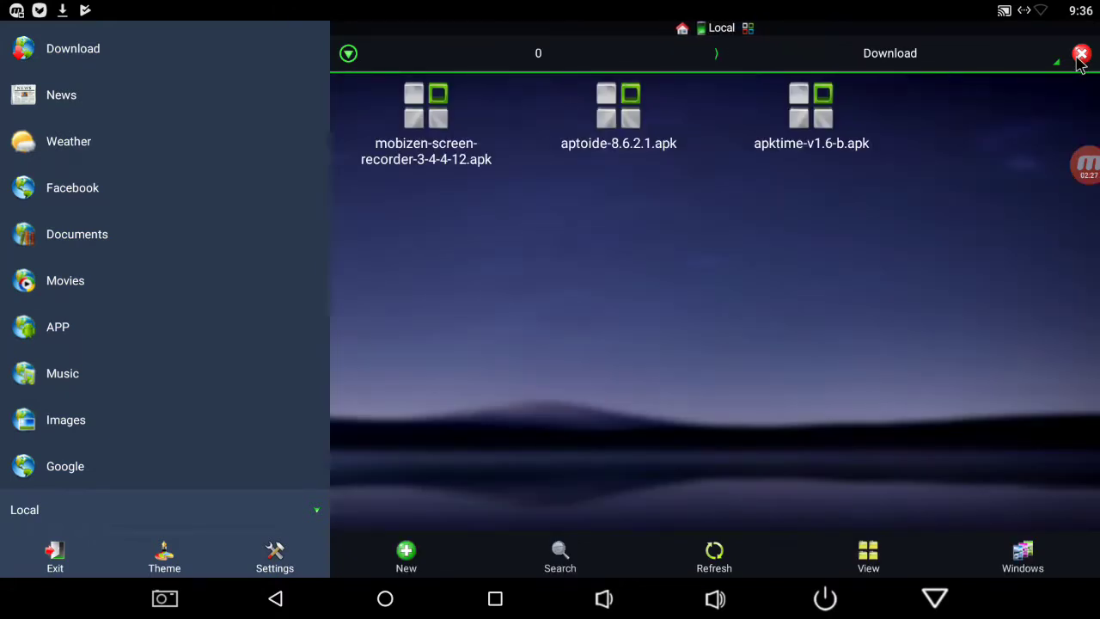
click(1079, 61)
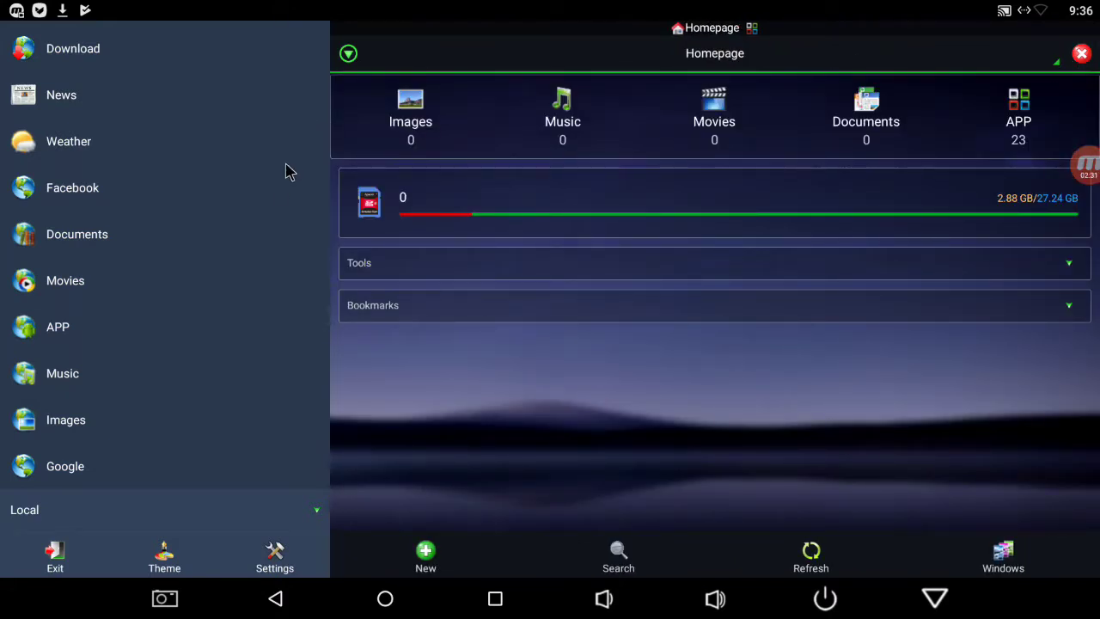
- Expand the Local section, view its Home, Device, Download and 0 storage locations, and collapse the section
click(231, 514)
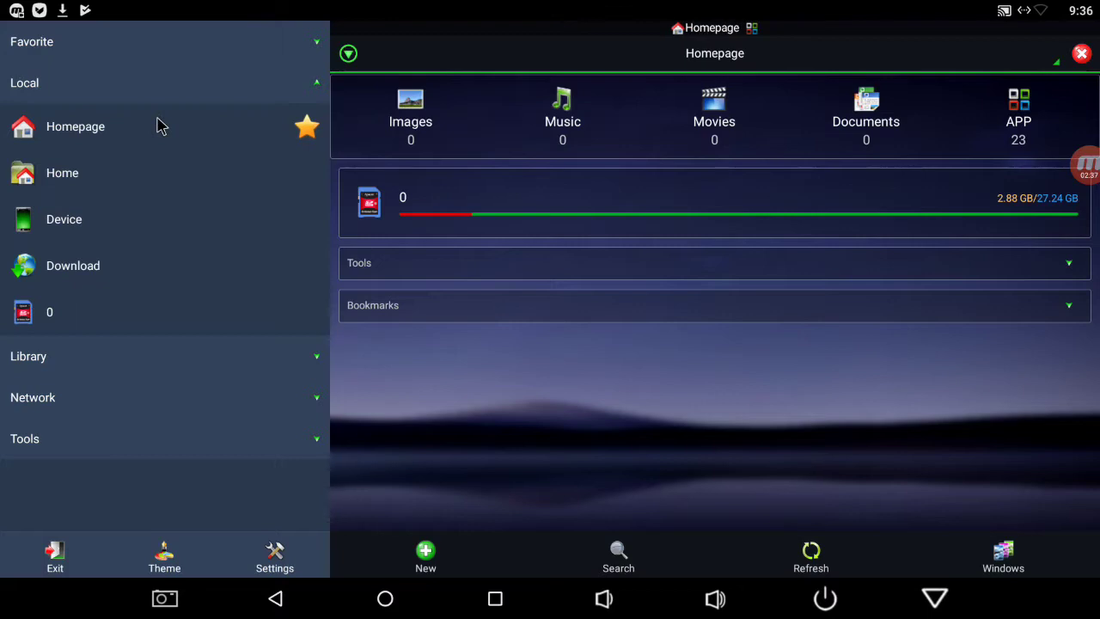
click(127, 178)
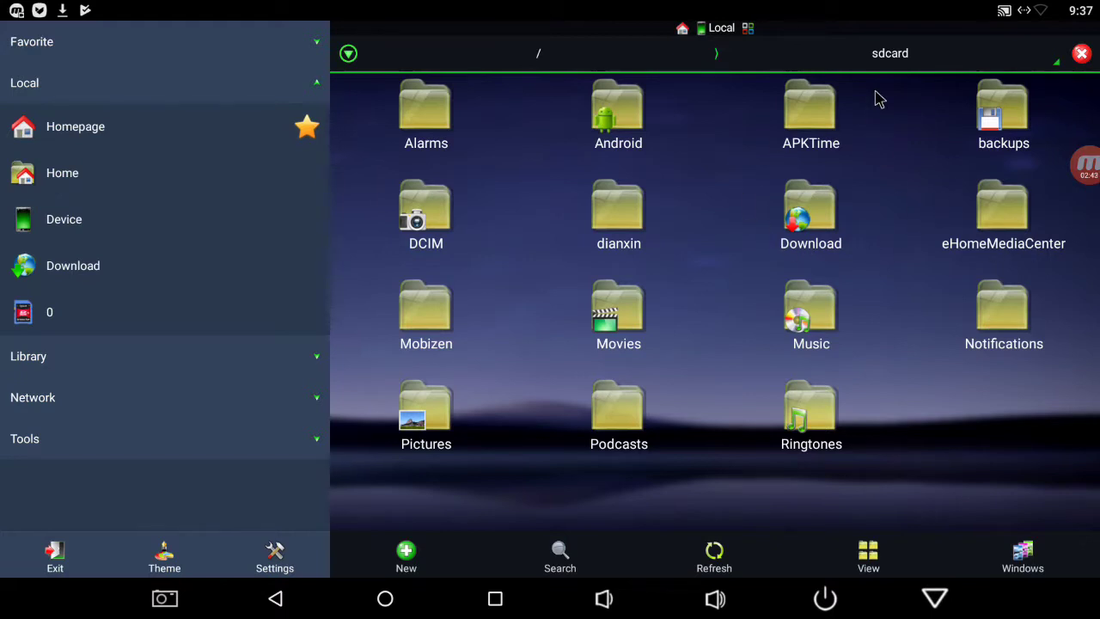
click(77, 225)
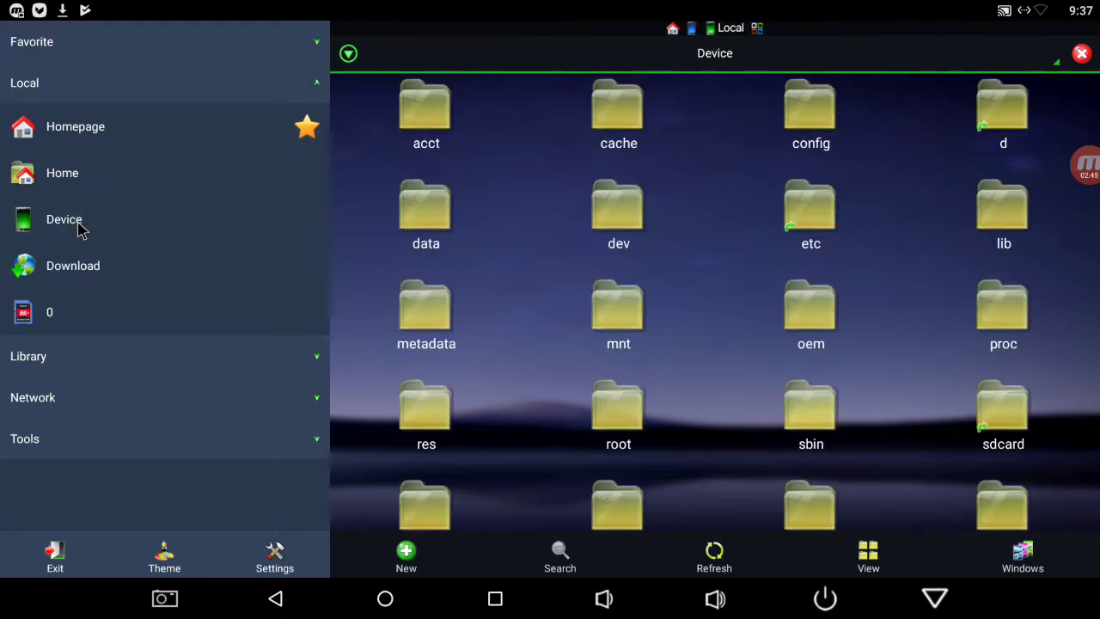
click(100, 273)
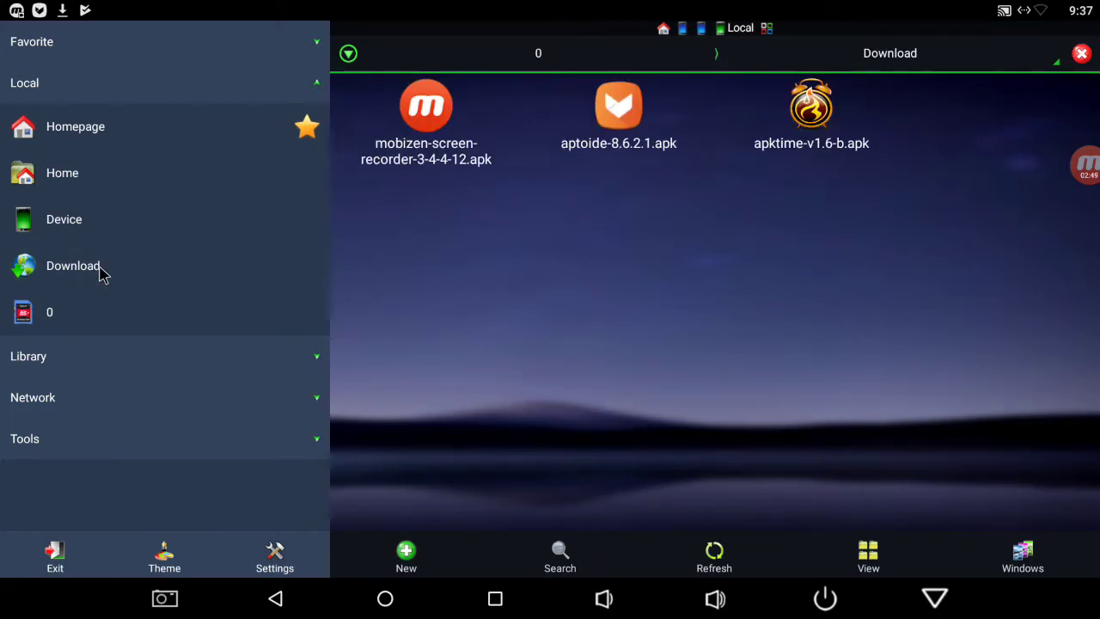
click(77, 310)
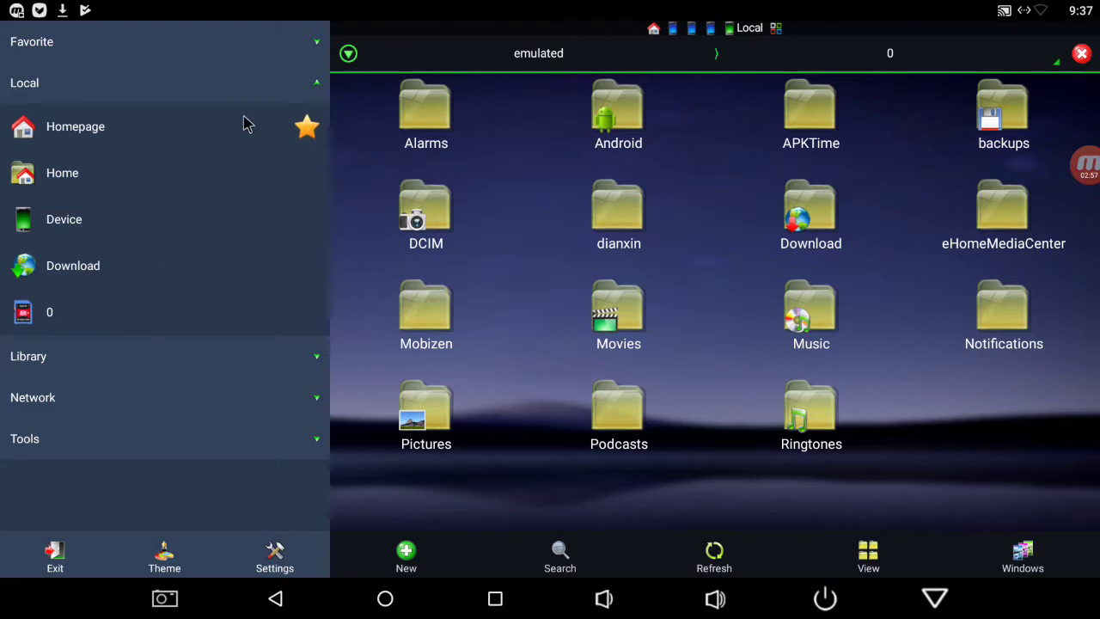
click(258, 101)
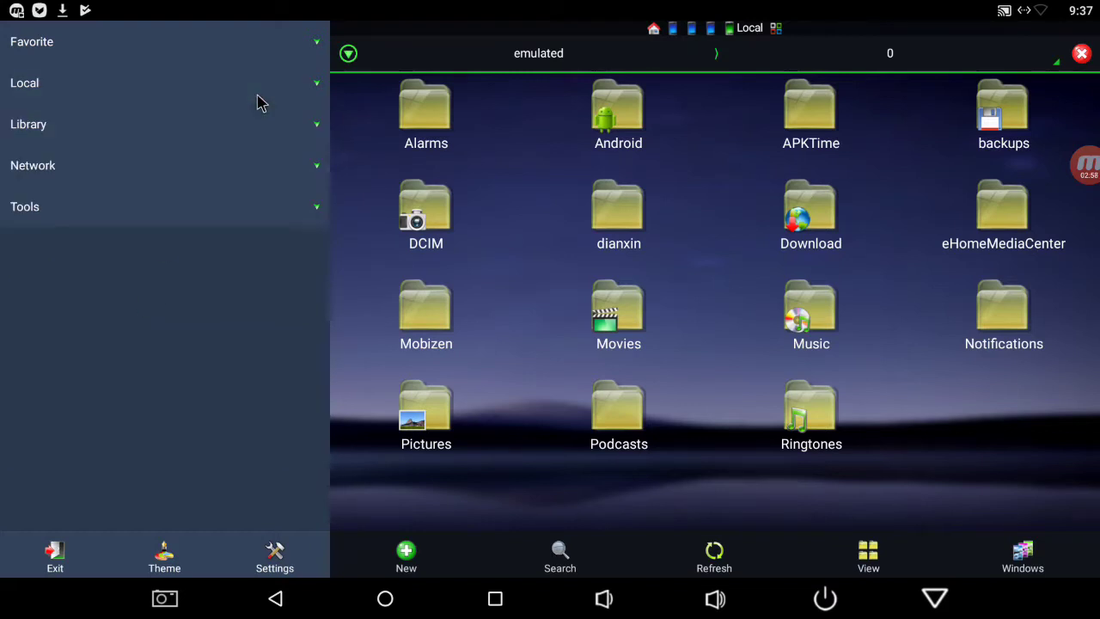
- Expand the Library section, view the user apps in its APP category, and collapse the section
click(223, 132)
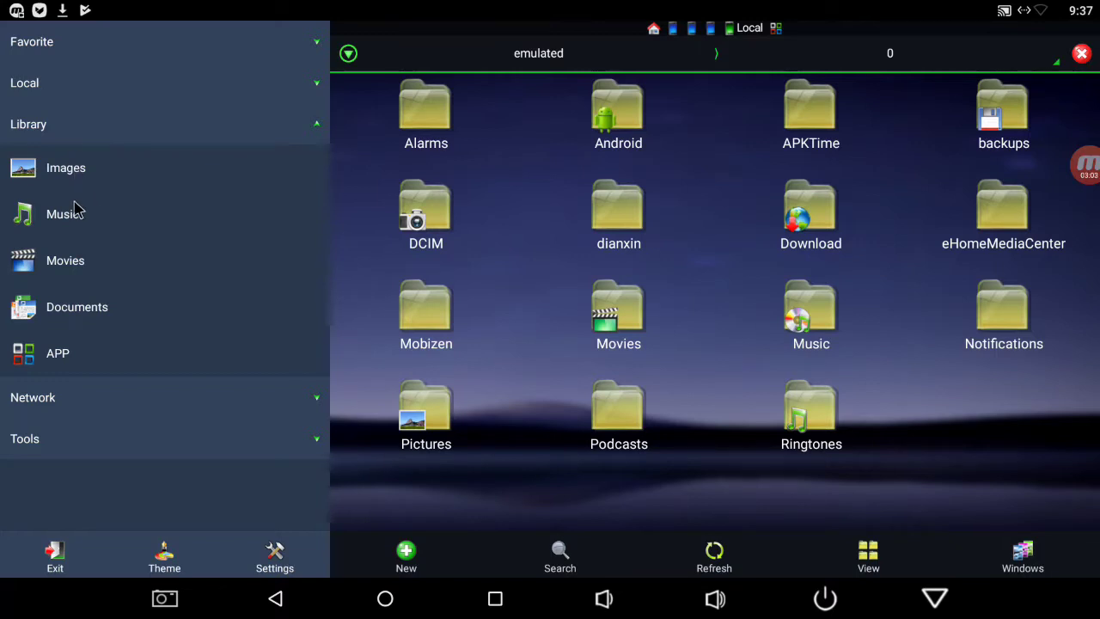
click(75, 364)
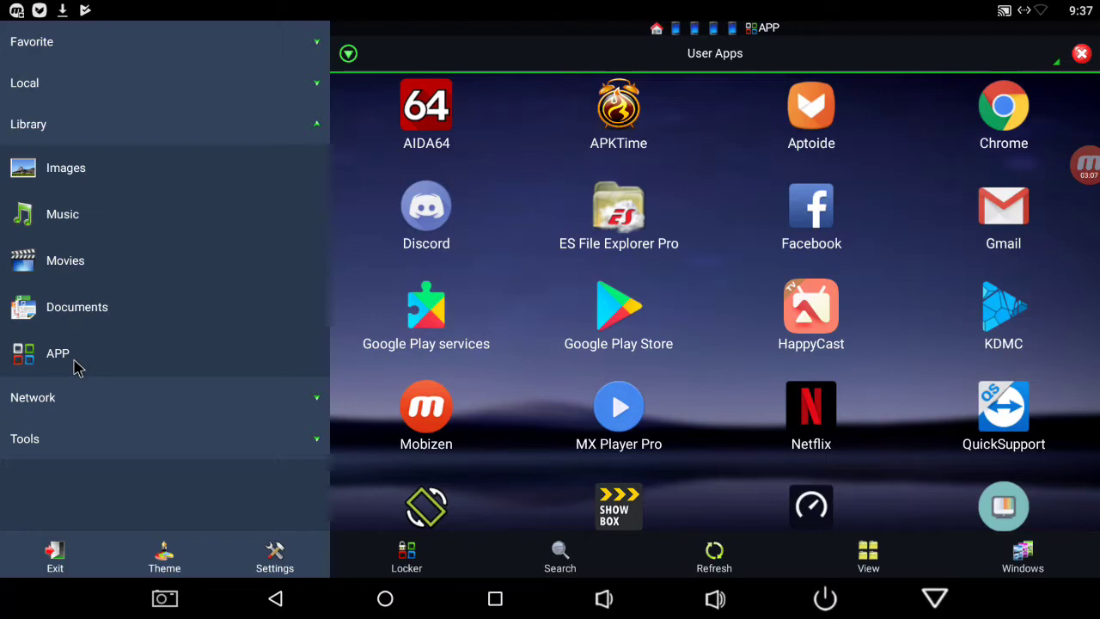
click(316, 129)
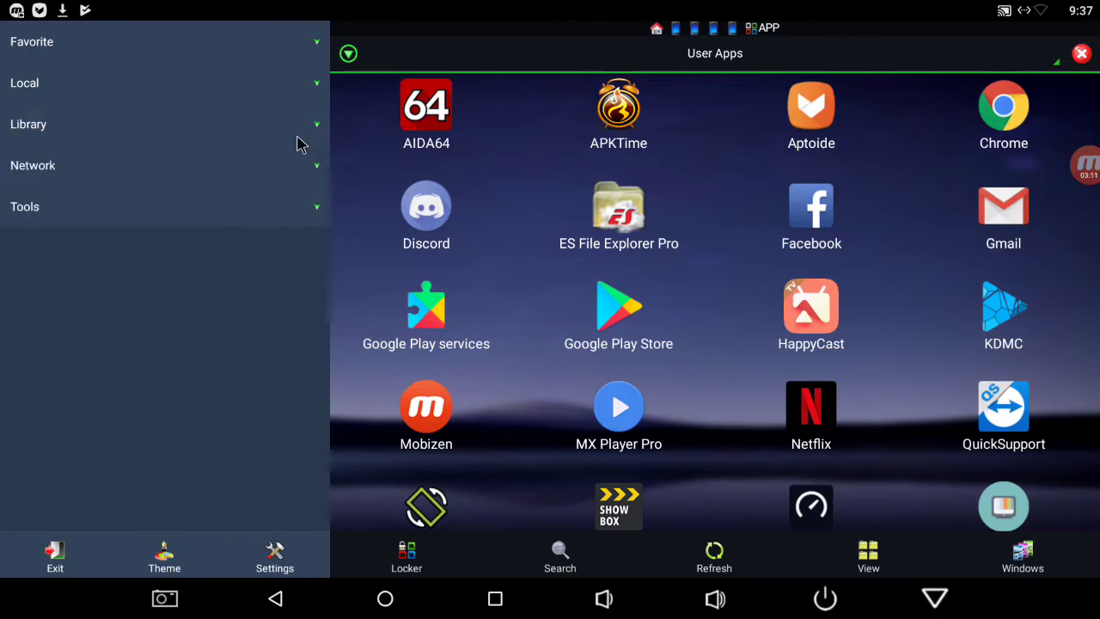
- View the Network section's Network, LAN, Cloud, FTP and Bluetooth pages, denying the request to turn Bluetooth on, and collapse the section
click(206, 161)
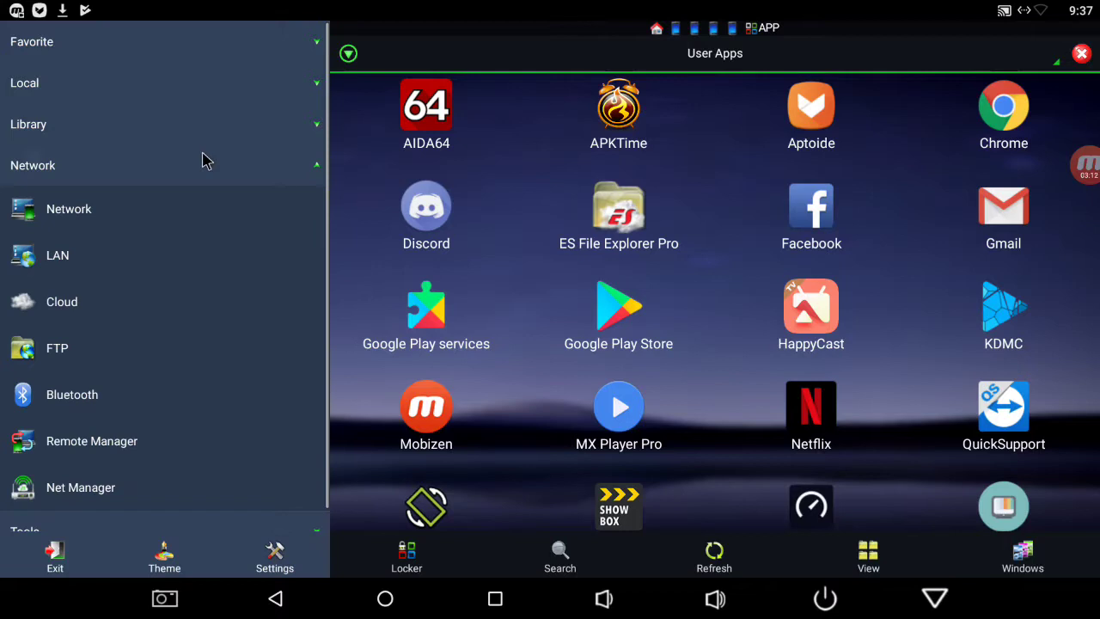
click(157, 215)
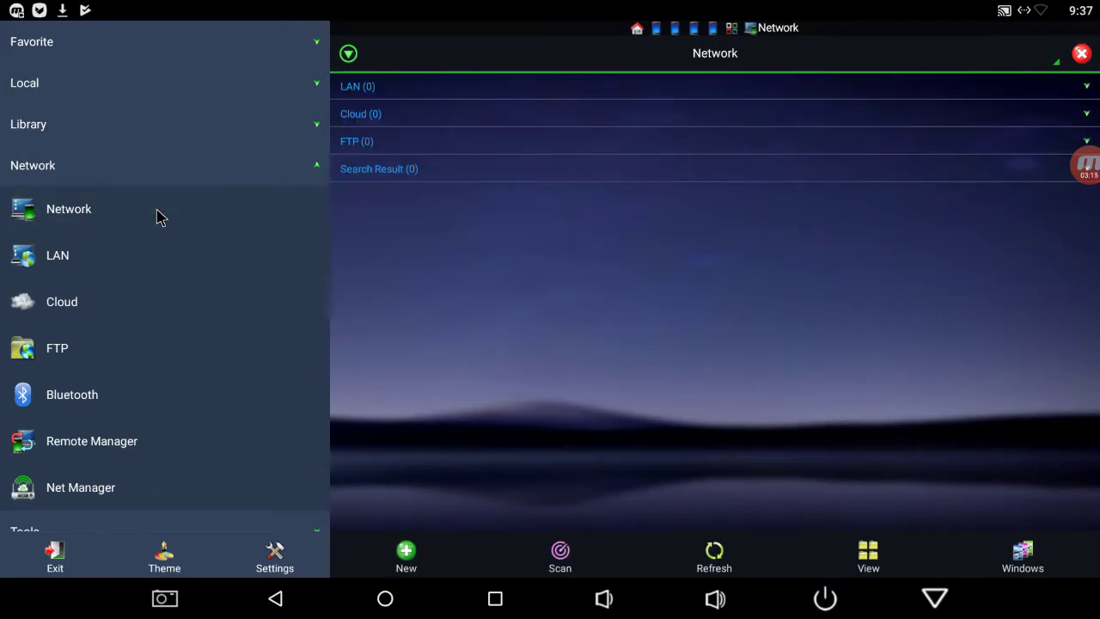
click(136, 253)
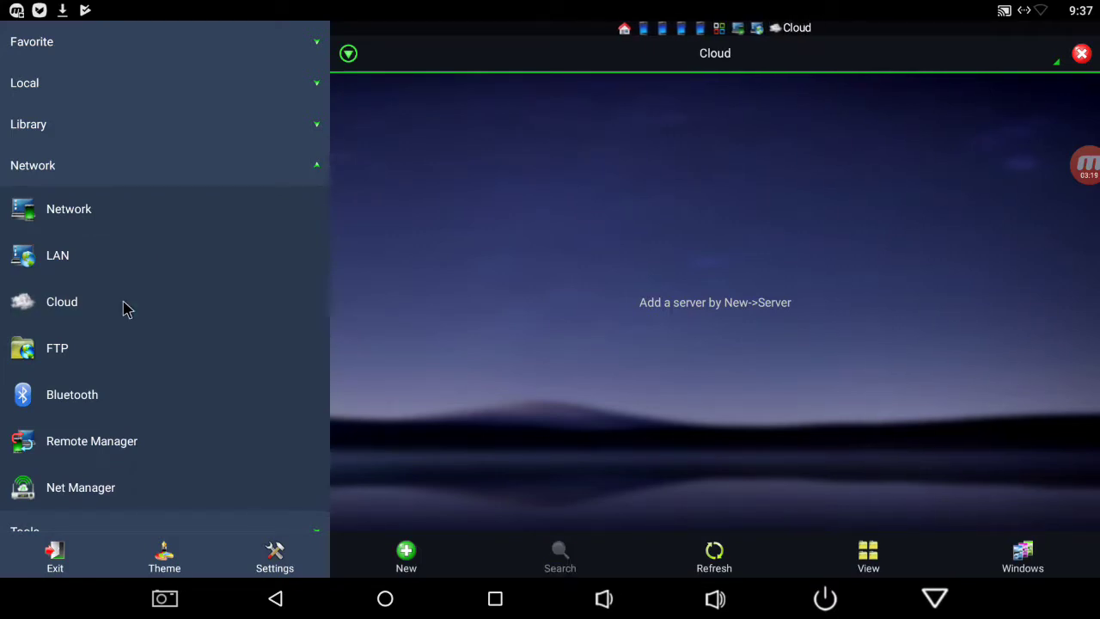
click(118, 348)
click(123, 404)
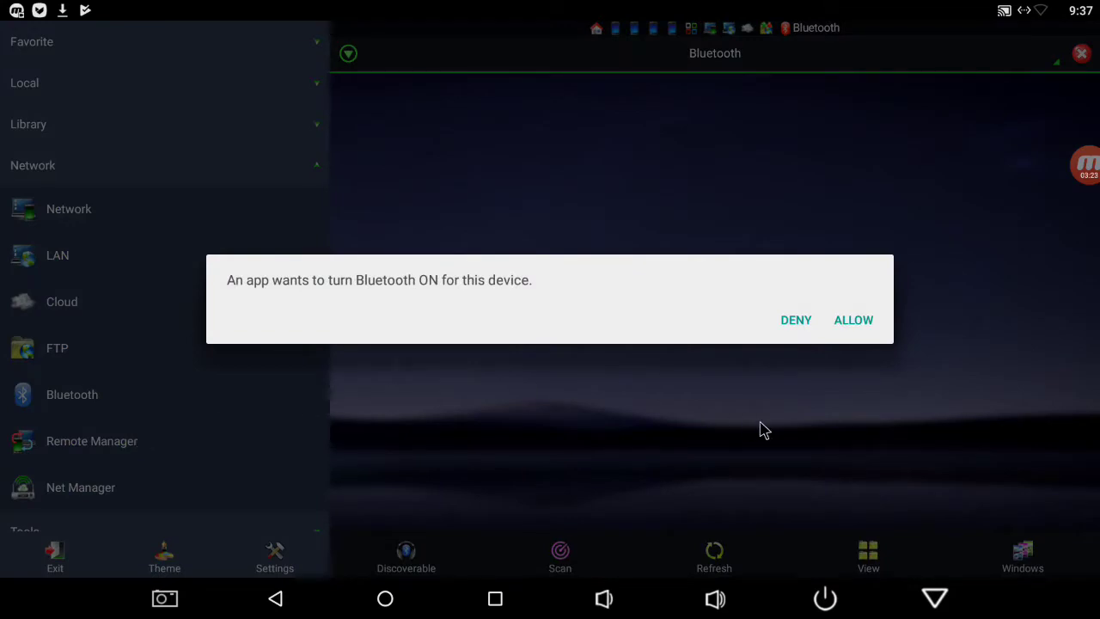
click(793, 332)
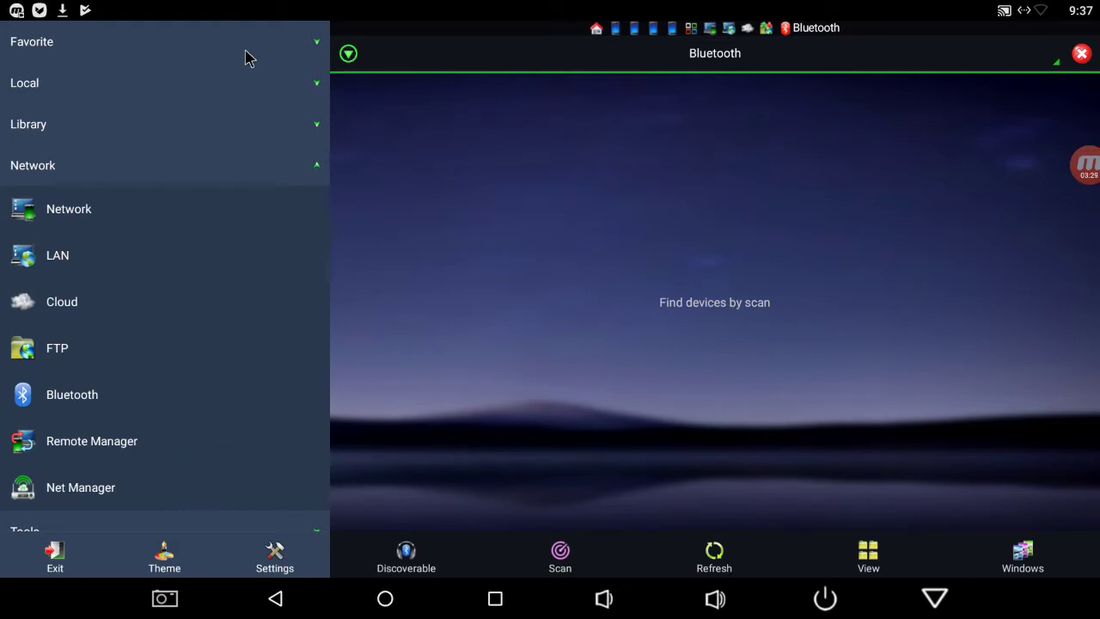
click(230, 170)
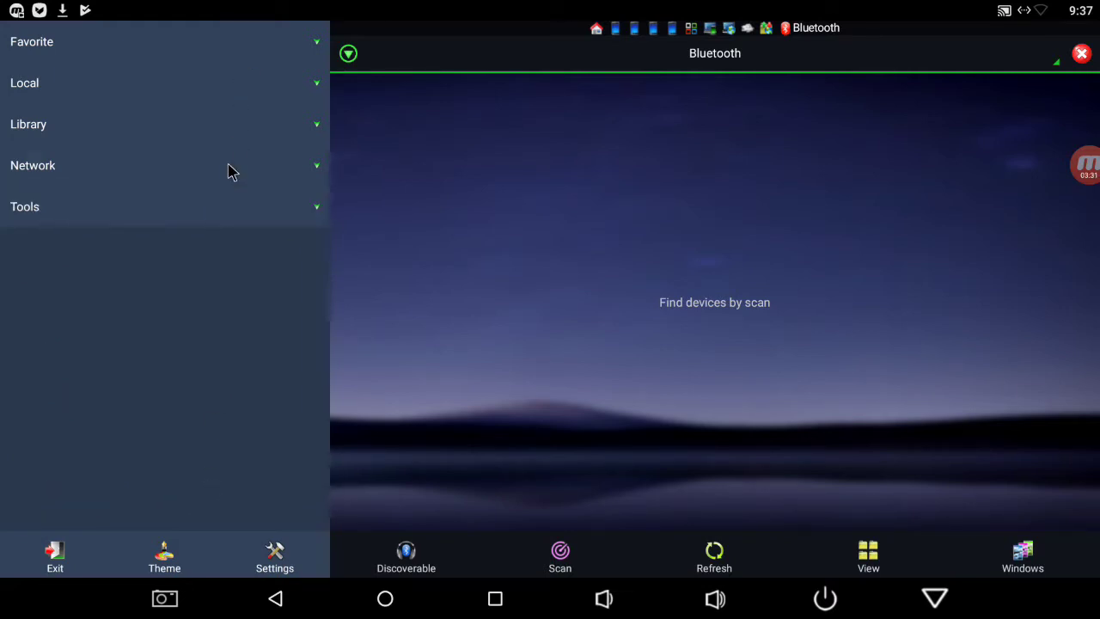
- Expand the Tools section, view Download Manager and System Manager, and decline to install the ES Task Manager module
click(202, 212)
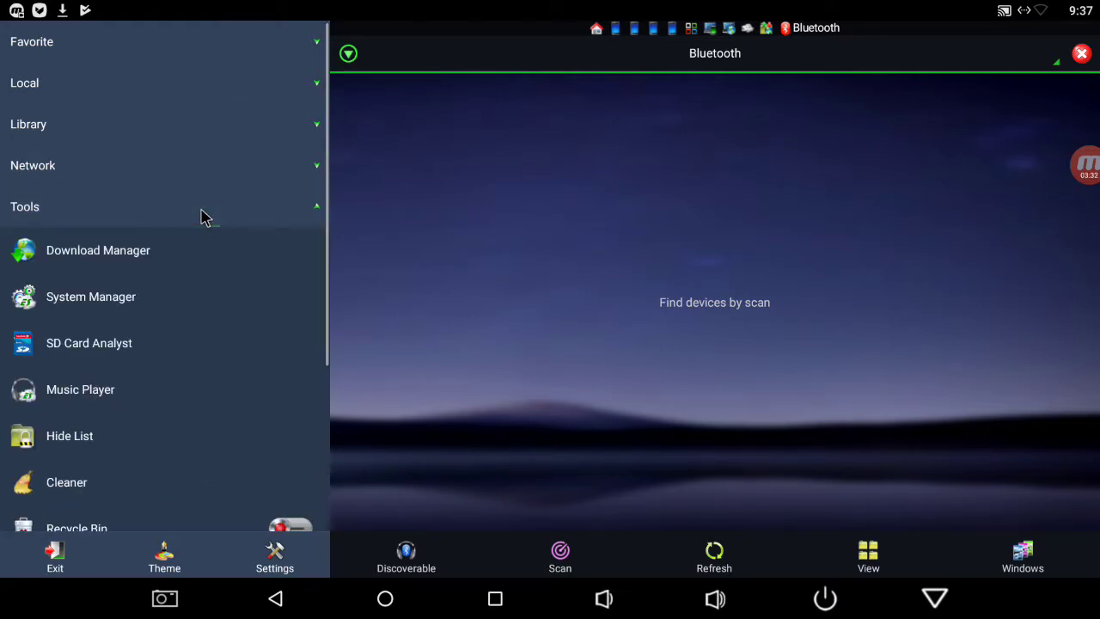
click(184, 251)
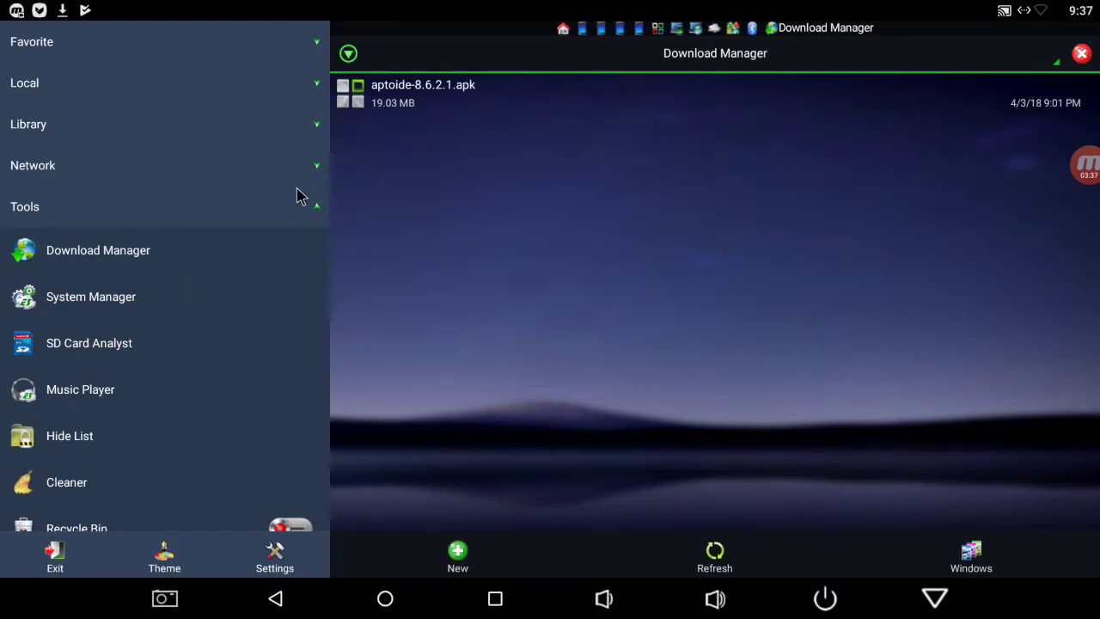
click(161, 299)
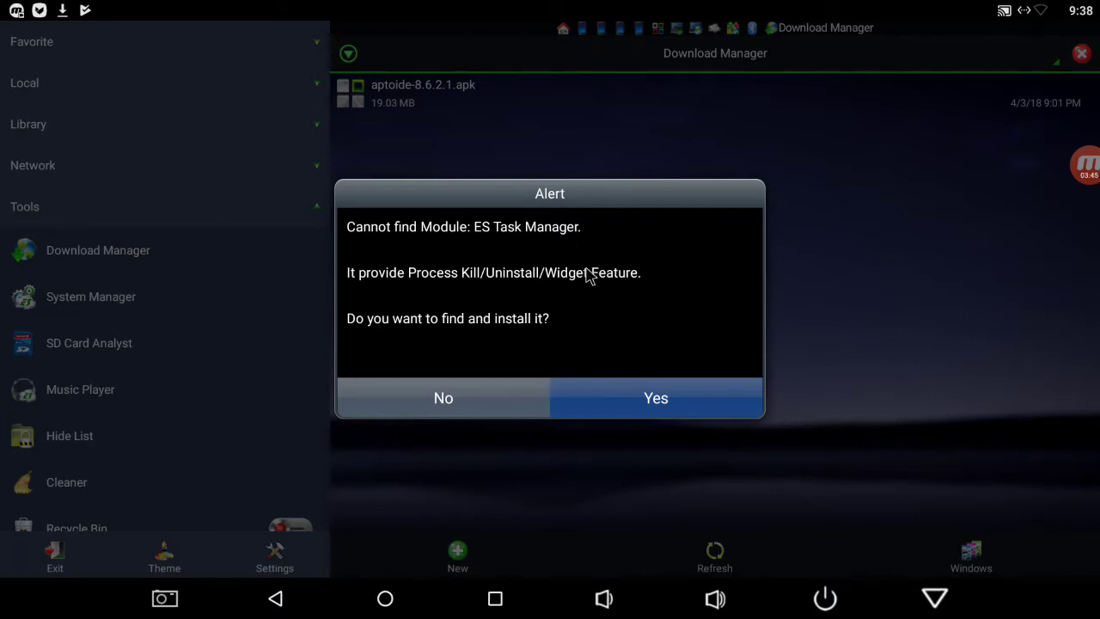
click(440, 397)
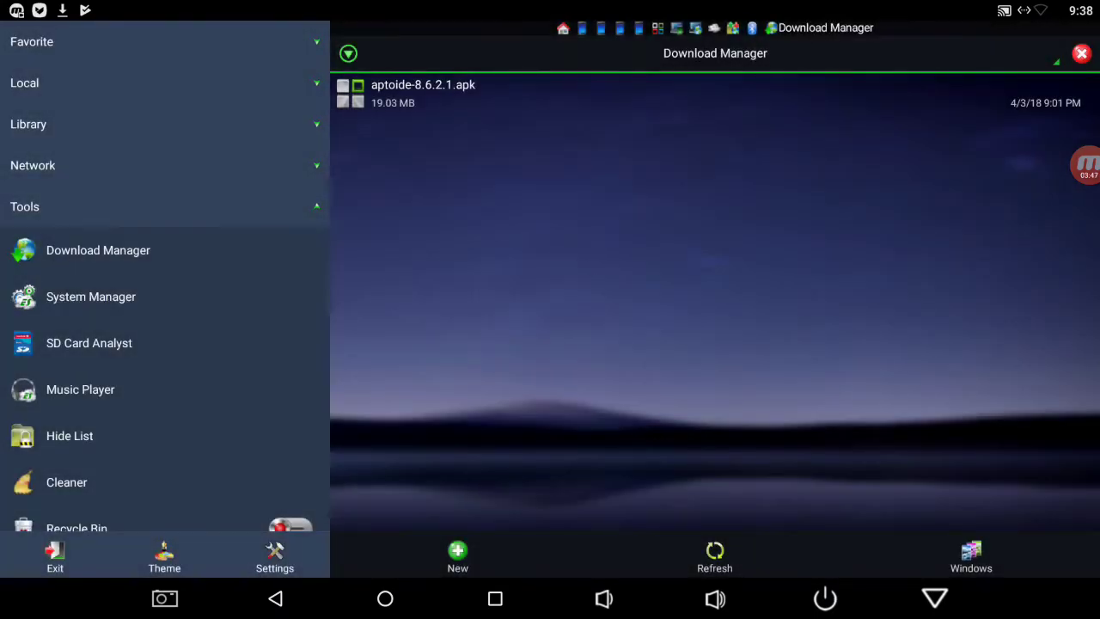
- Try to open SD Card Analyst, and close the surplus windows until only the Homepage and the sdcard folder remain
click(117, 352)
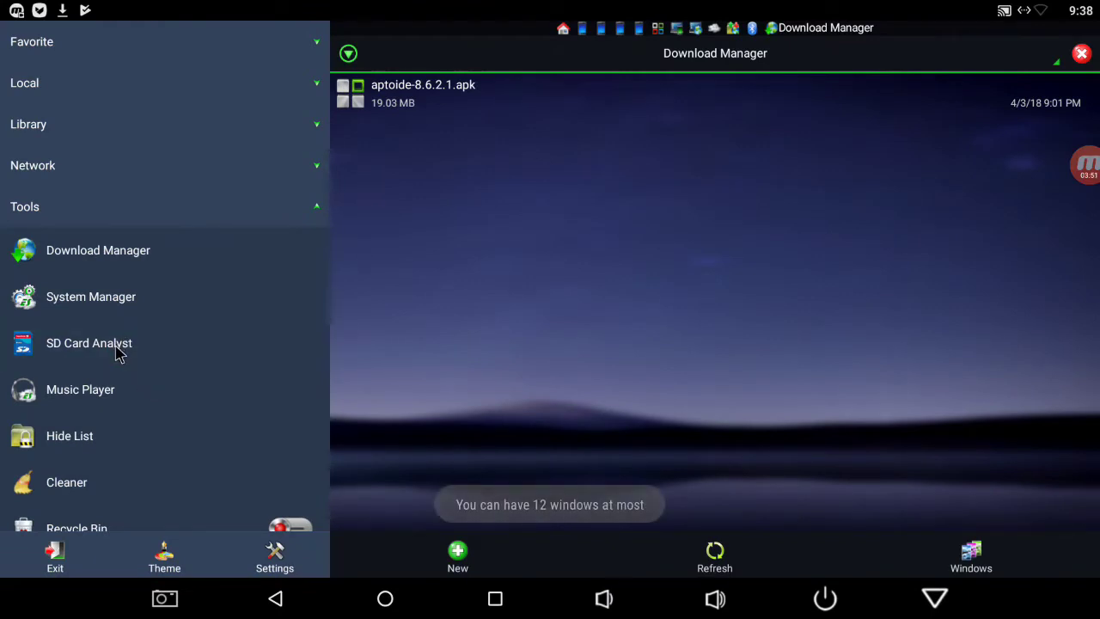
click(1081, 54)
click(1081, 54)
click(1081, 54)
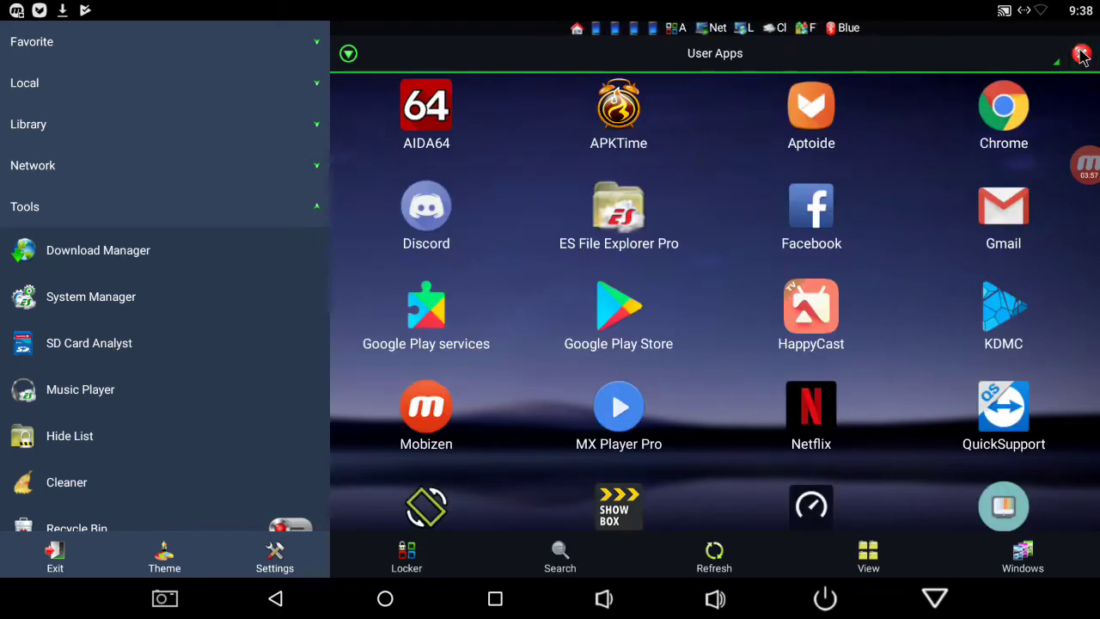
click(1081, 54)
click(1081, 54)
click(1081, 54)
click(1081, 54)
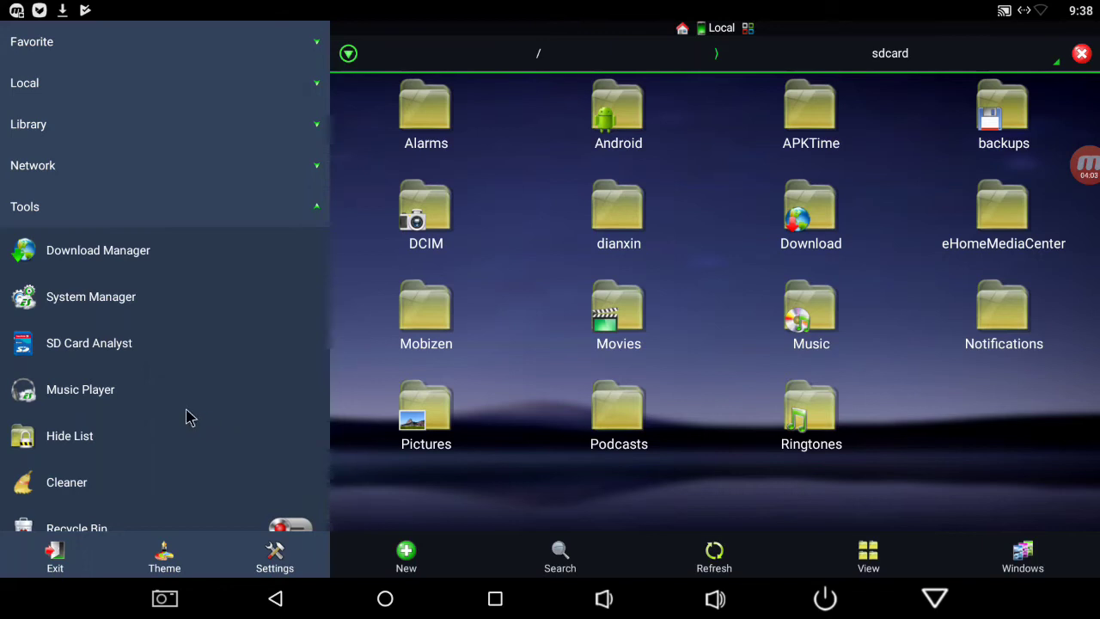
- View the folder sizes in SD Card Analyst and the Cleaner's junk scan, and leave the Cleaner without cleaning
click(133, 354)
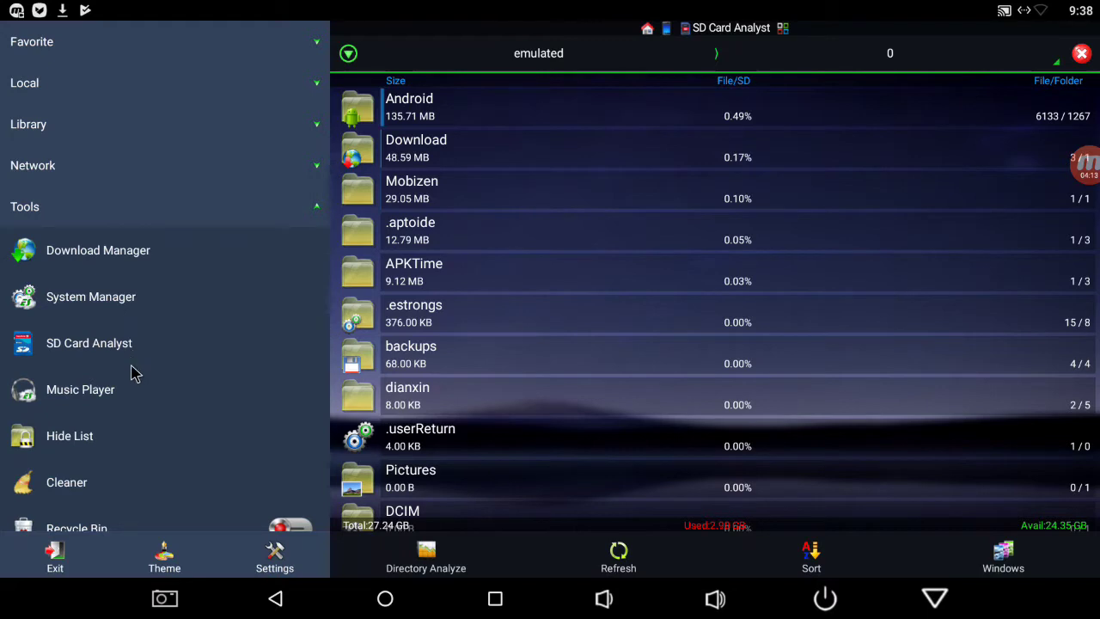
click(138, 482)
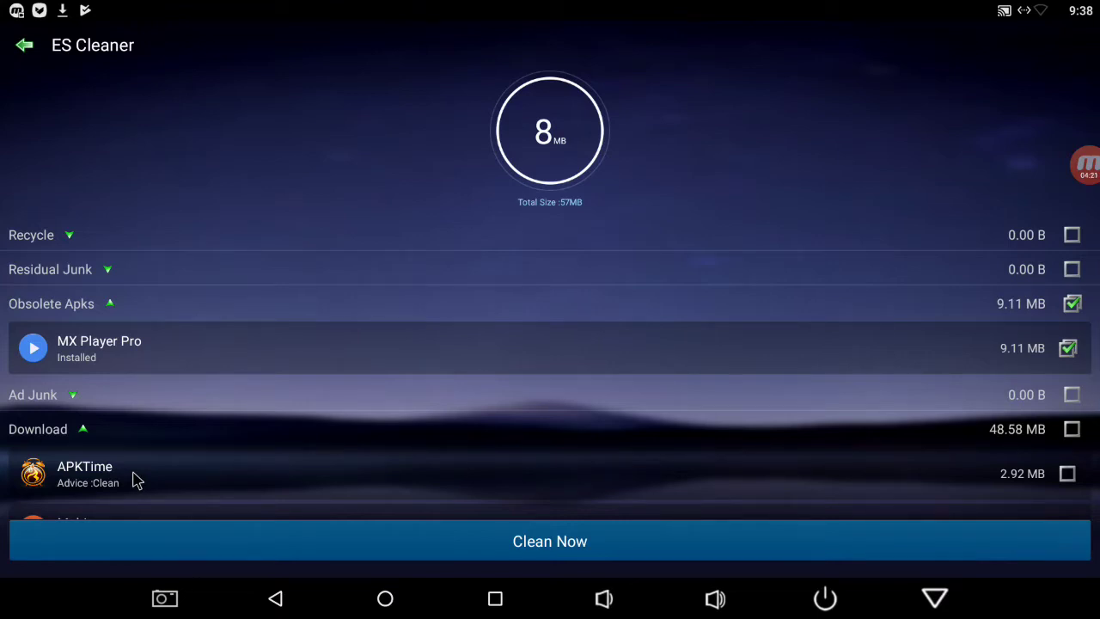
click(25, 45)
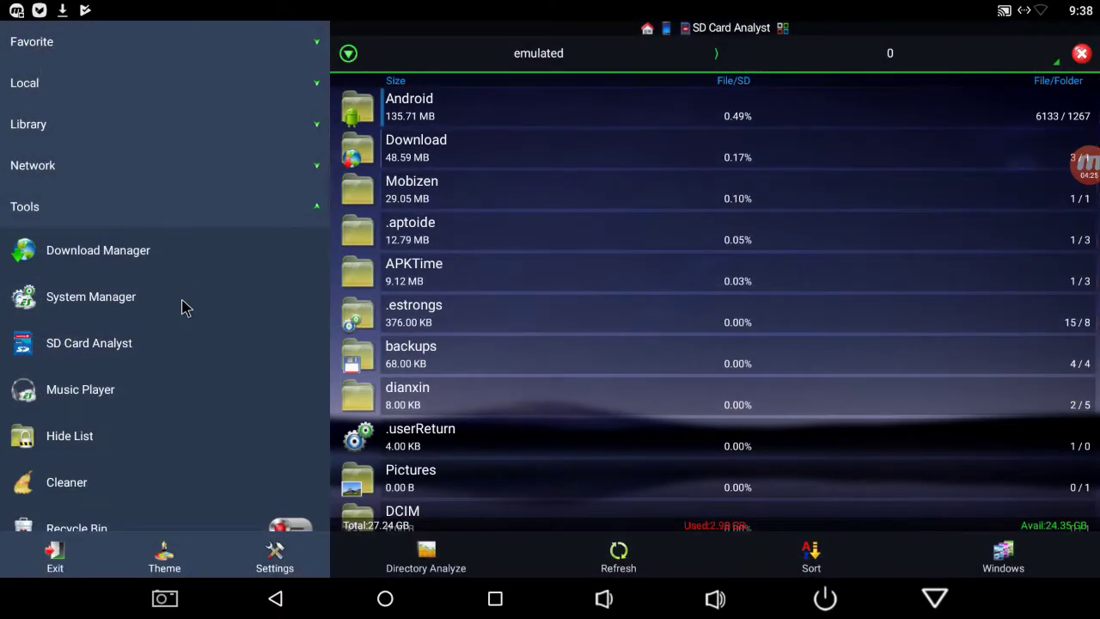
- Look through the Tools section's entries and toggles from Download Manager down to Thumbnails, and collapse the section
drag(196, 432, 221, 194)
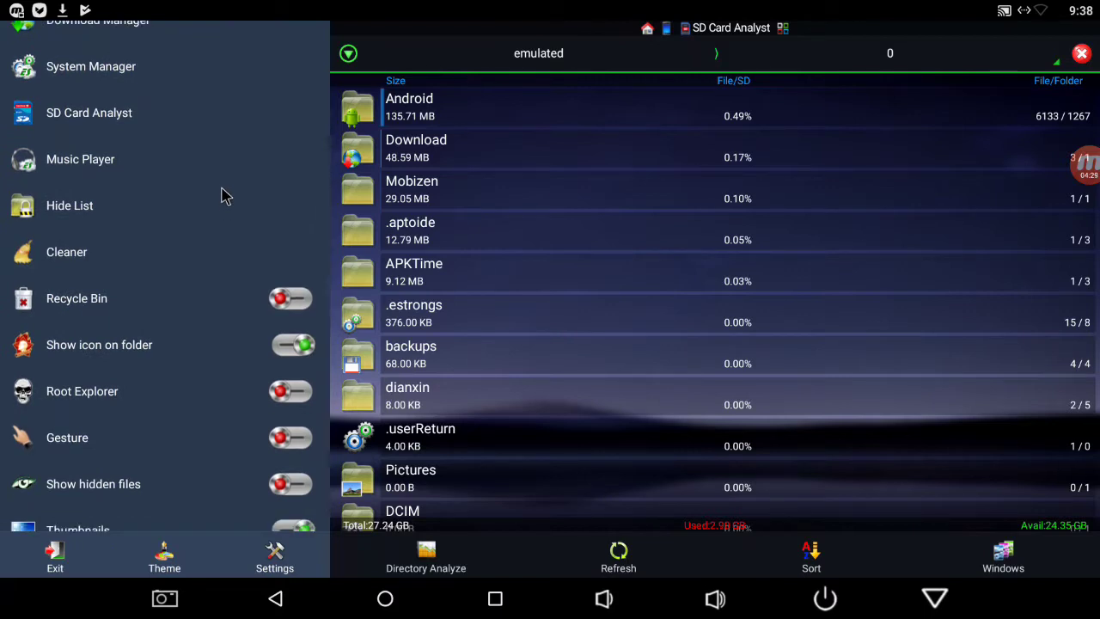
click(178, 451)
drag(178, 451, 177, 400)
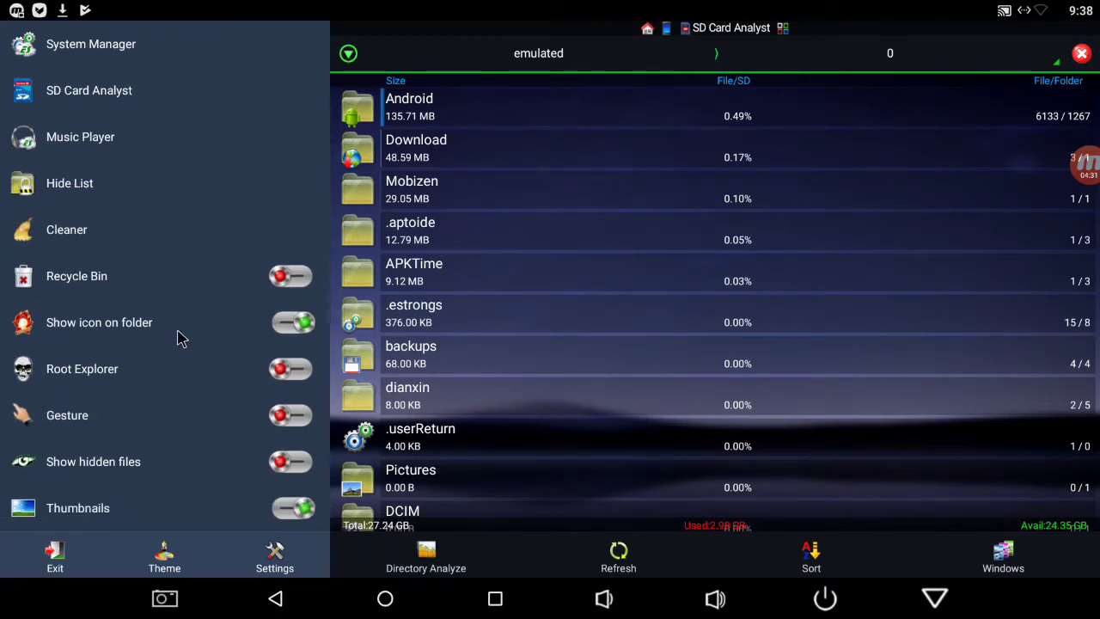
drag(230, 224, 184, 484)
click(232, 215)
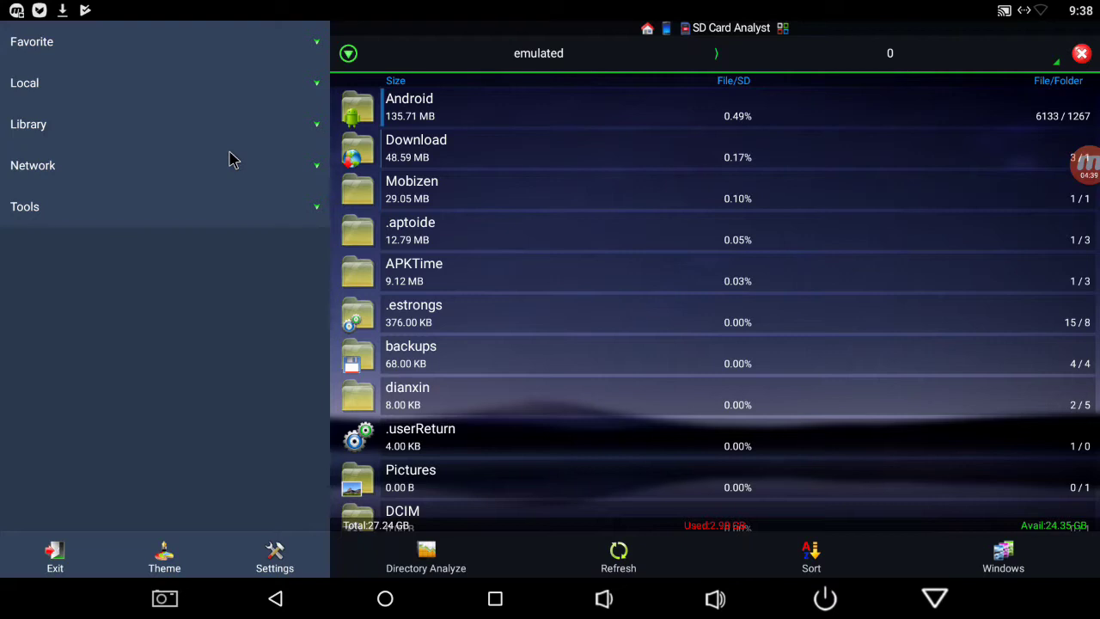
- Delete all three APK files from the Download folder in the sdcard home directory
click(219, 86)
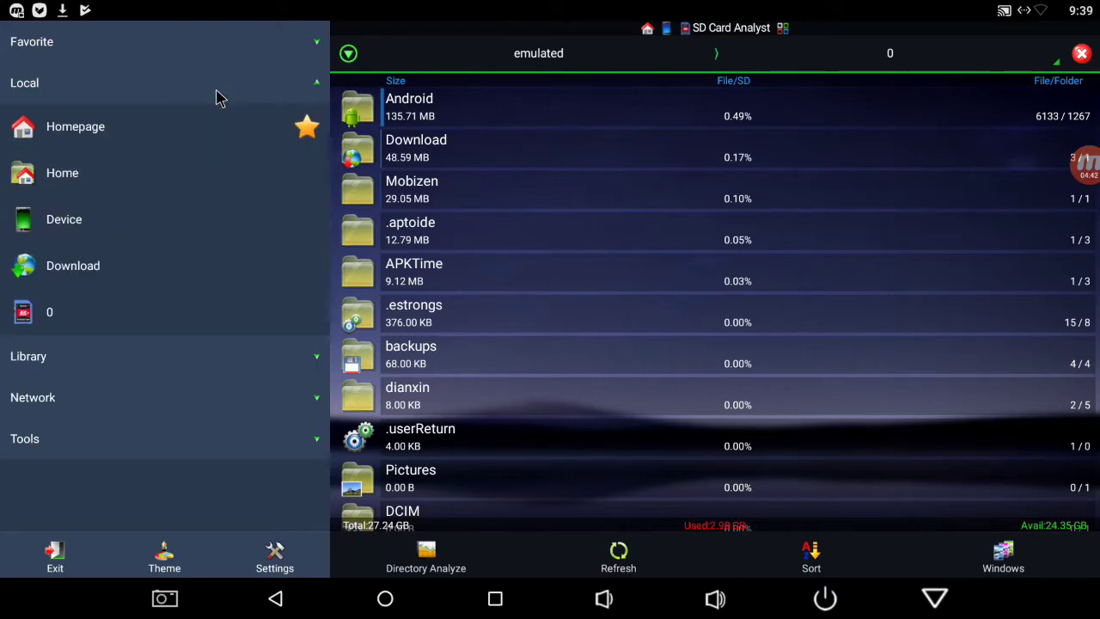
click(123, 183)
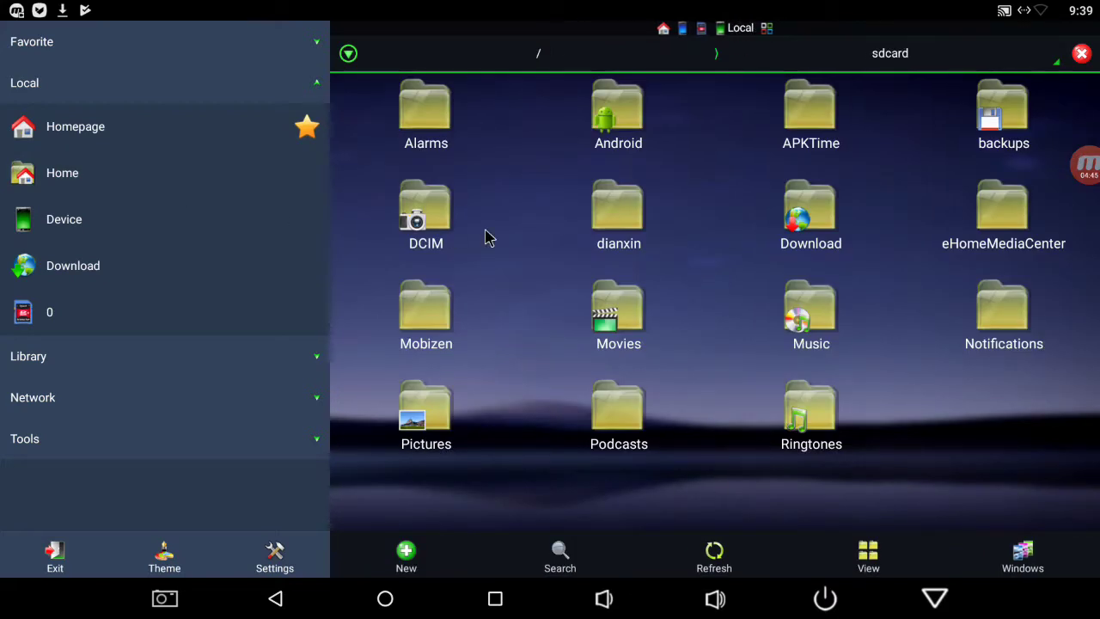
click(801, 217)
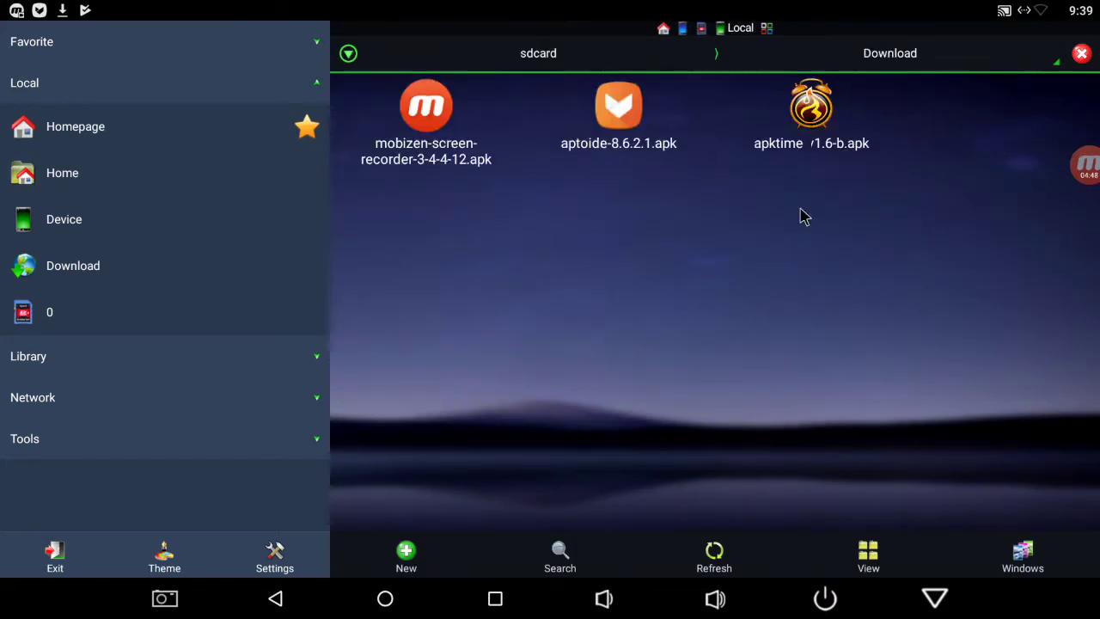
click(440, 140)
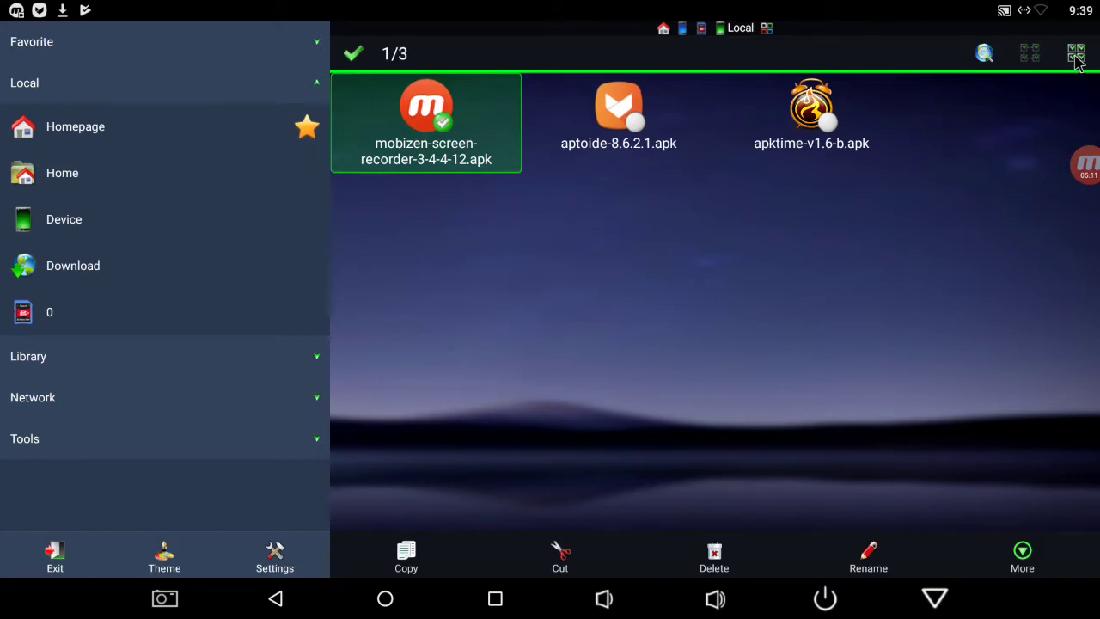
click(1076, 55)
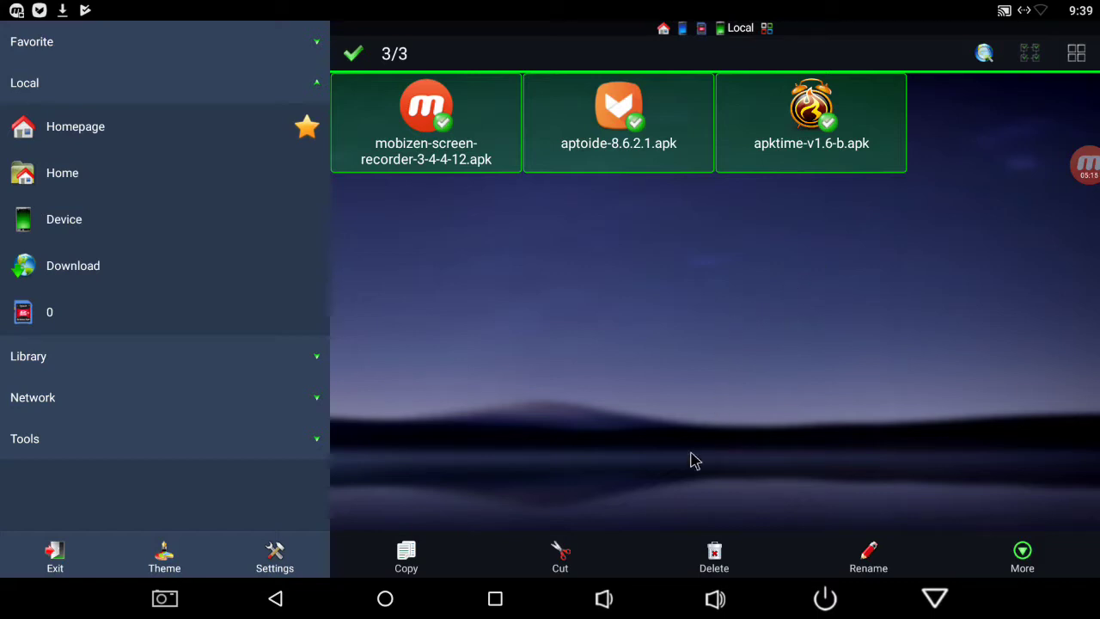
click(722, 554)
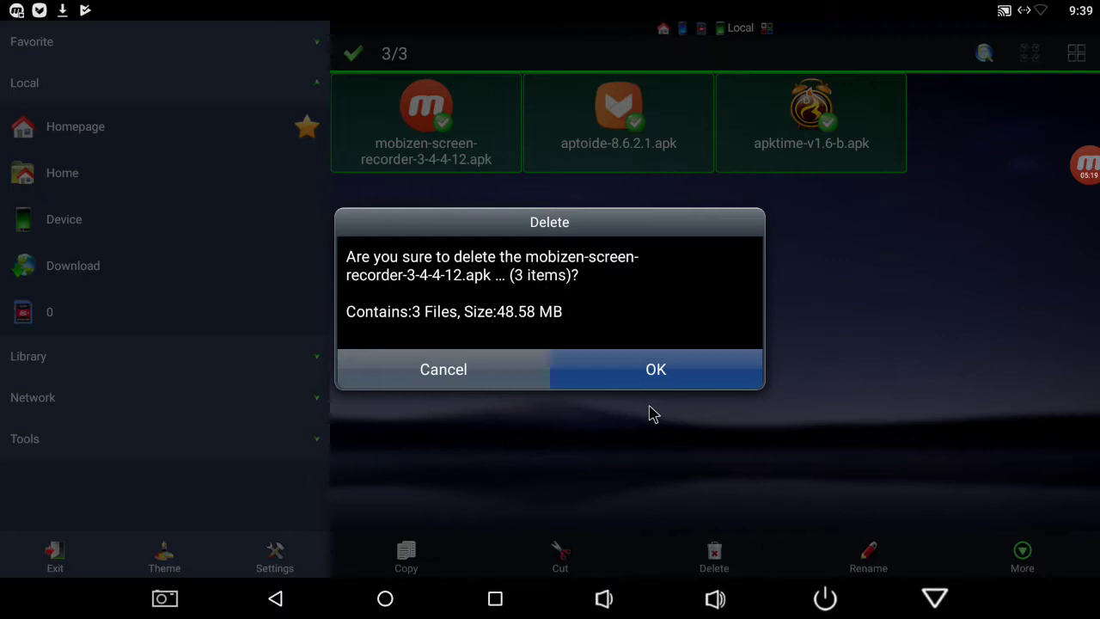
click(645, 374)
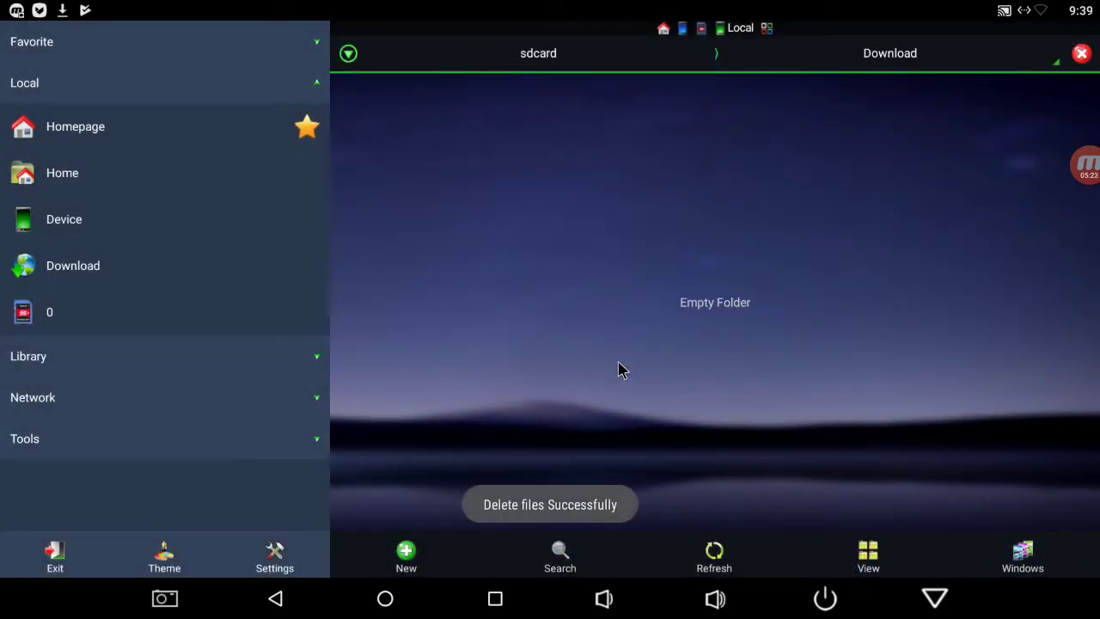
- View the Local section's Download folder, the Library's Documents page, and the entries of the Network and Favorite sections
click(241, 272)
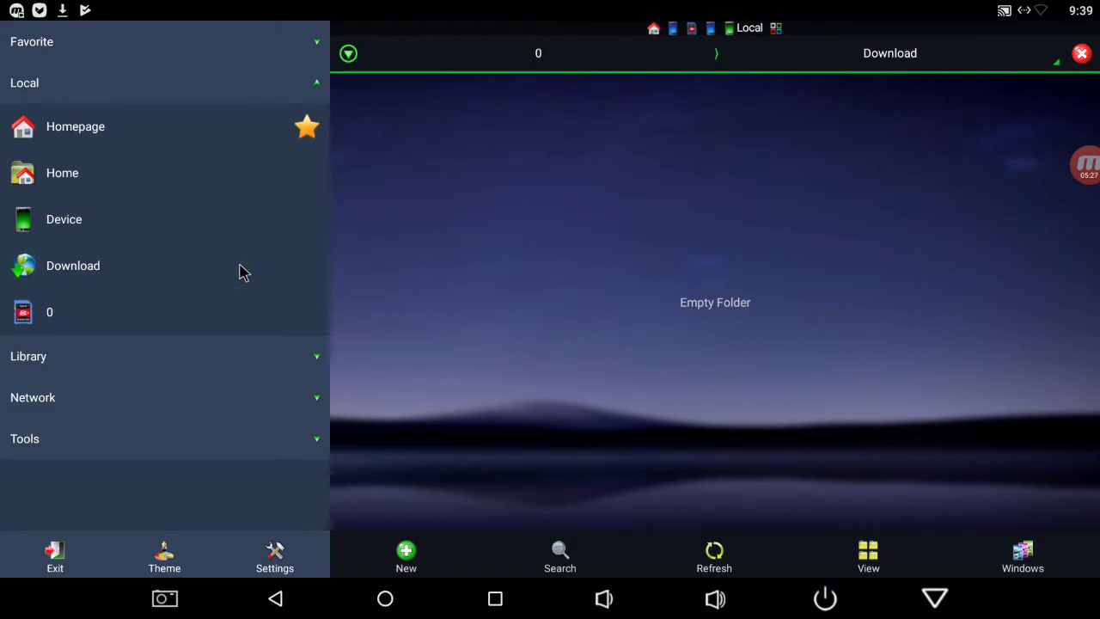
click(218, 96)
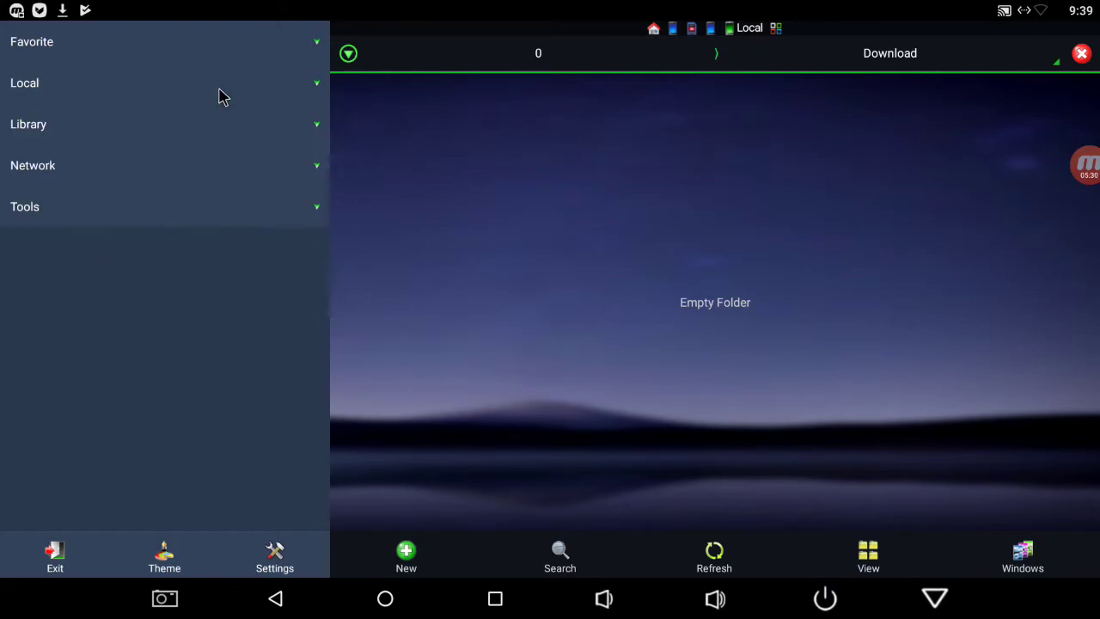
click(205, 134)
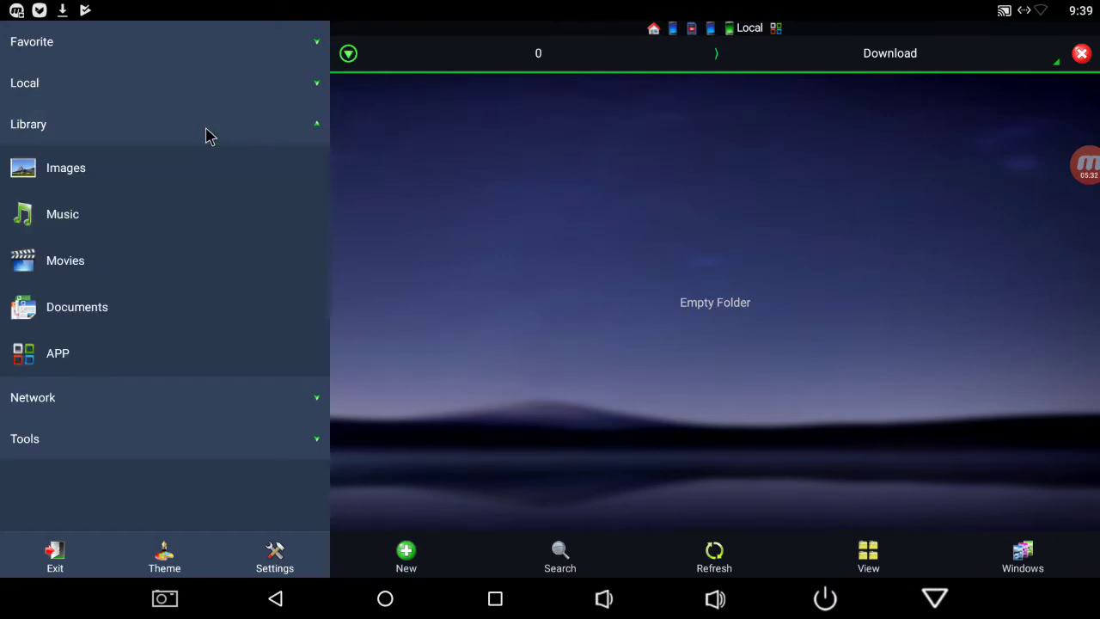
click(156, 318)
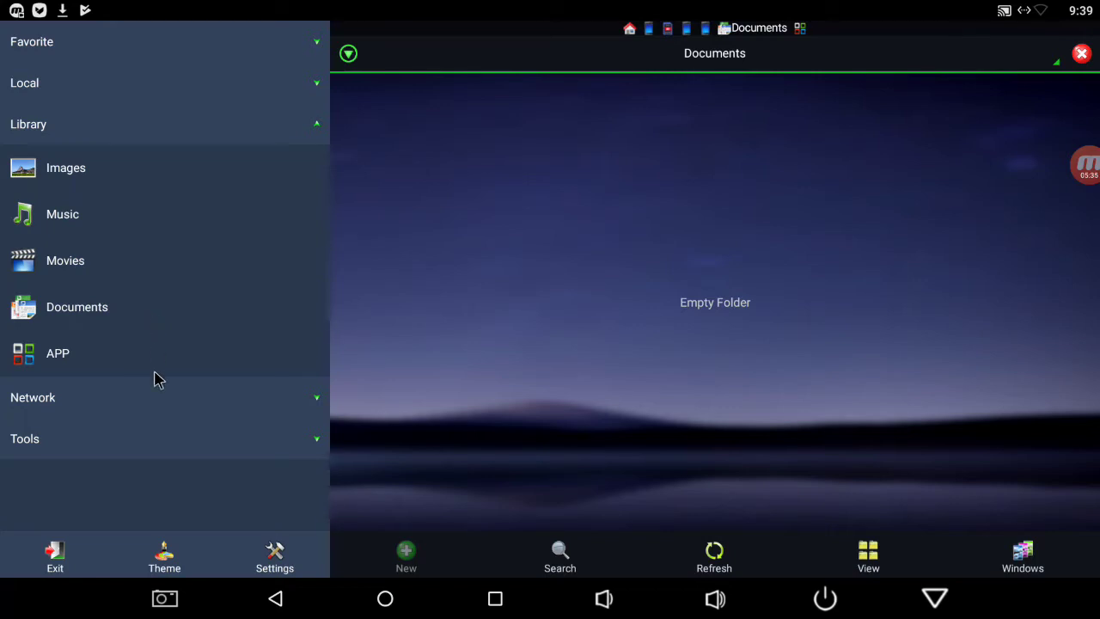
click(155, 398)
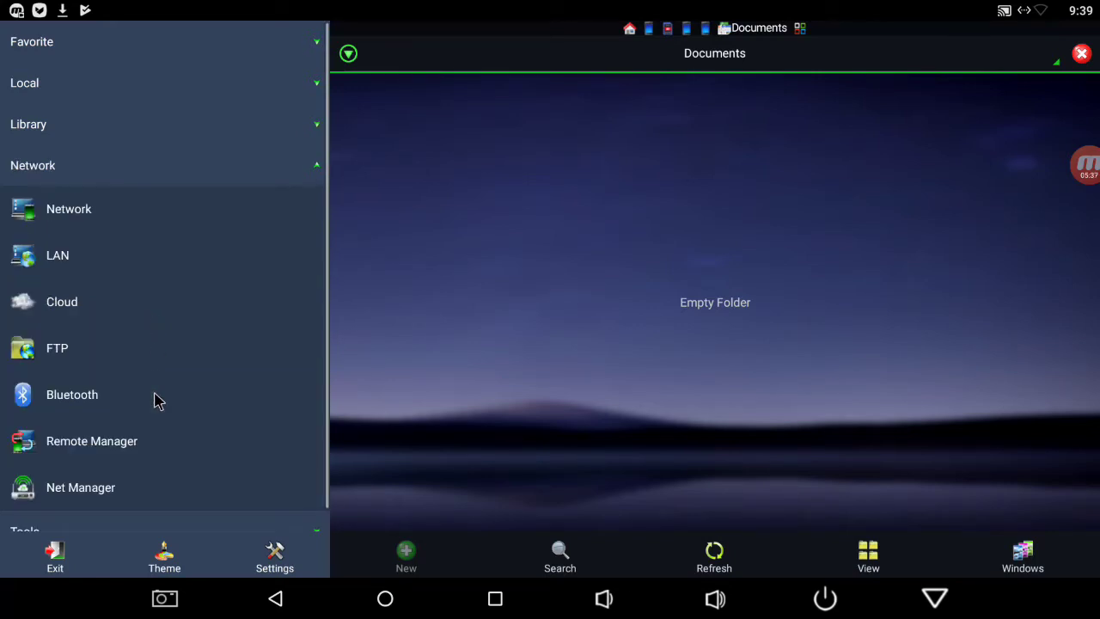
click(237, 49)
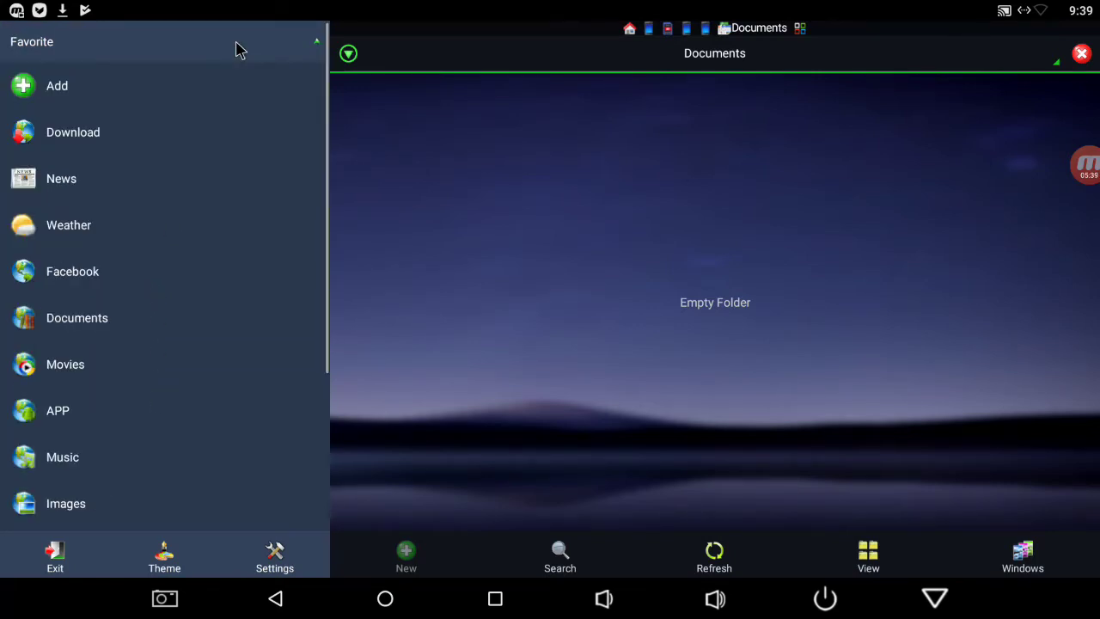
click(149, 133)
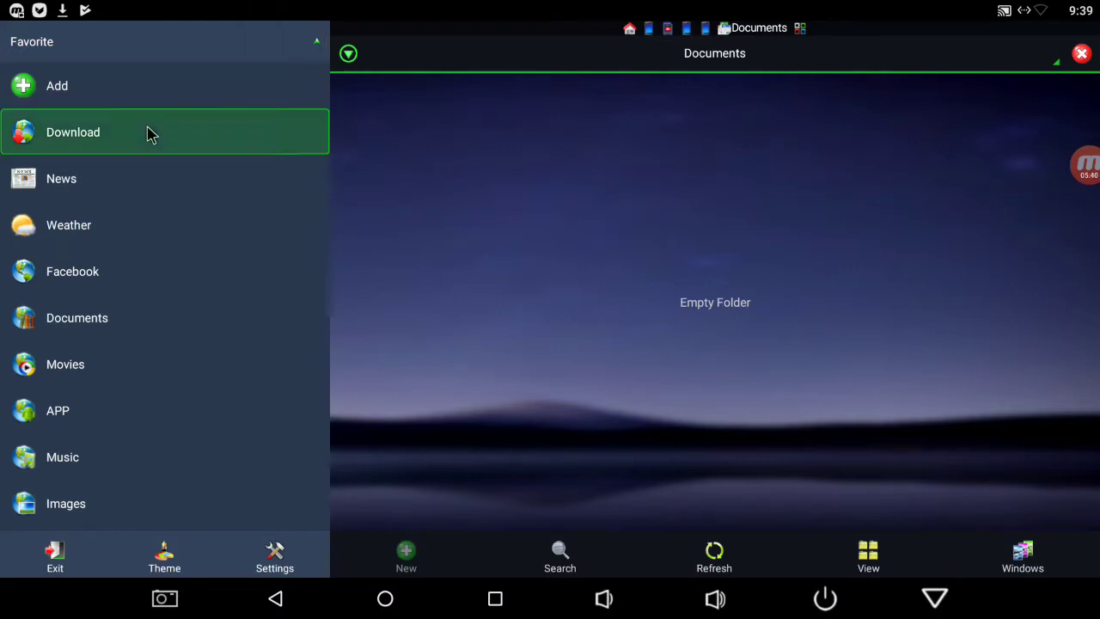
- Close all surplus windows until only the Homepage remains, and collapse the sidebar sections
click(1082, 55)
click(1081, 55)
click(1082, 54)
click(1082, 54)
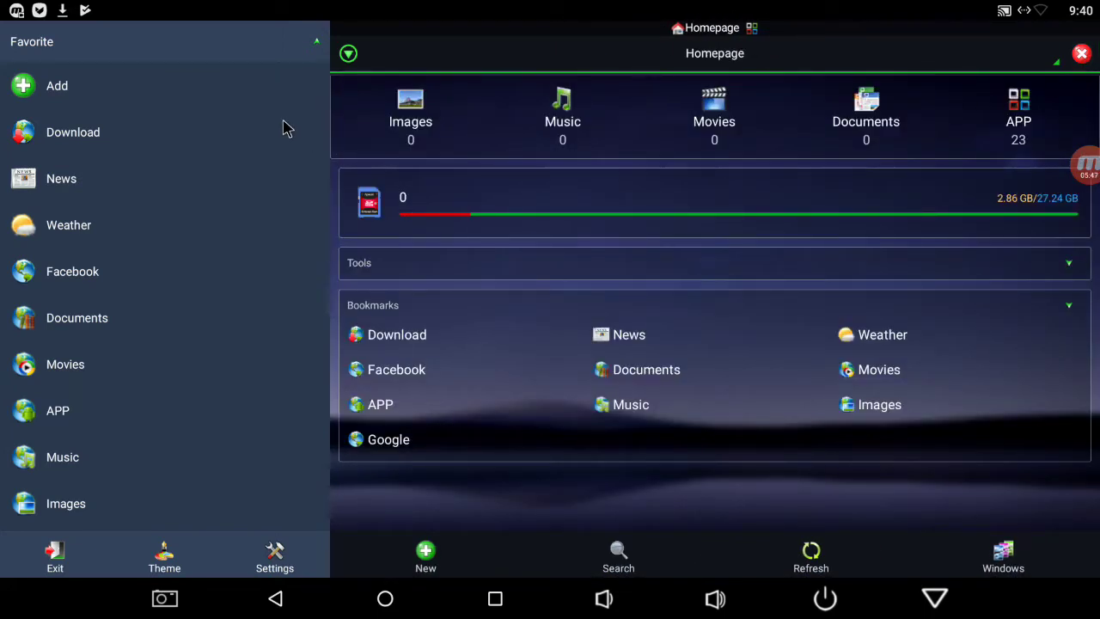
click(316, 43)
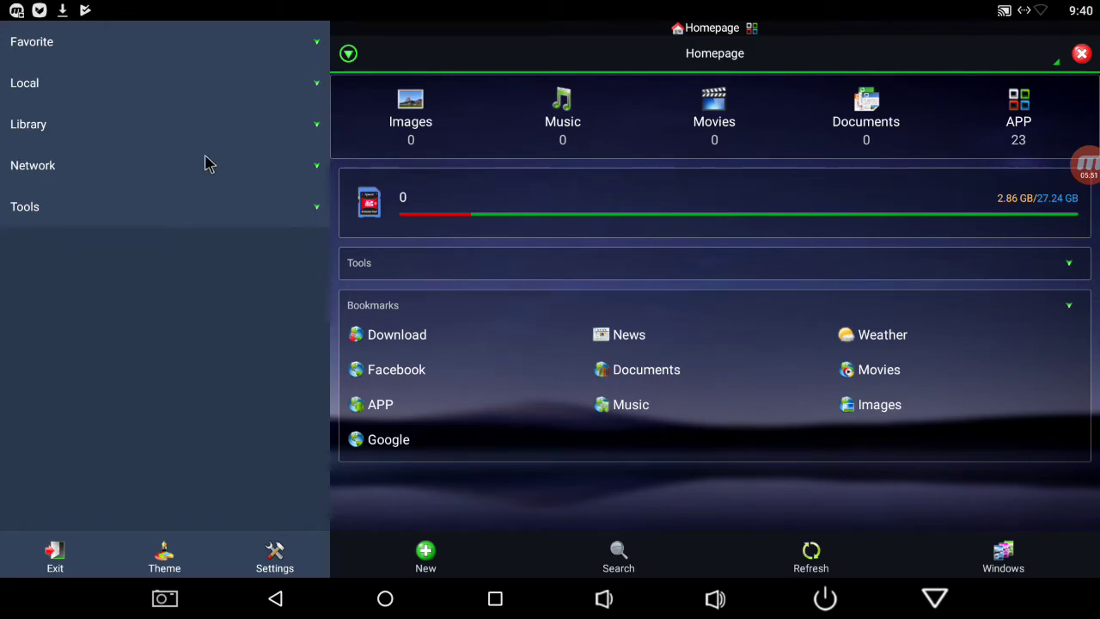
click(230, 221)
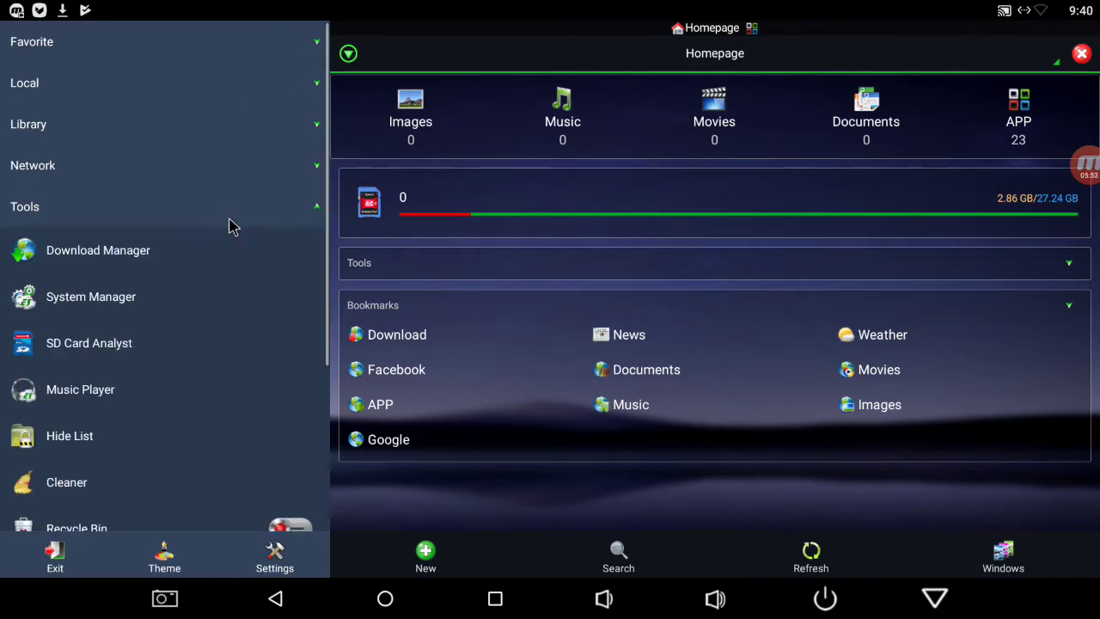
click(230, 225)
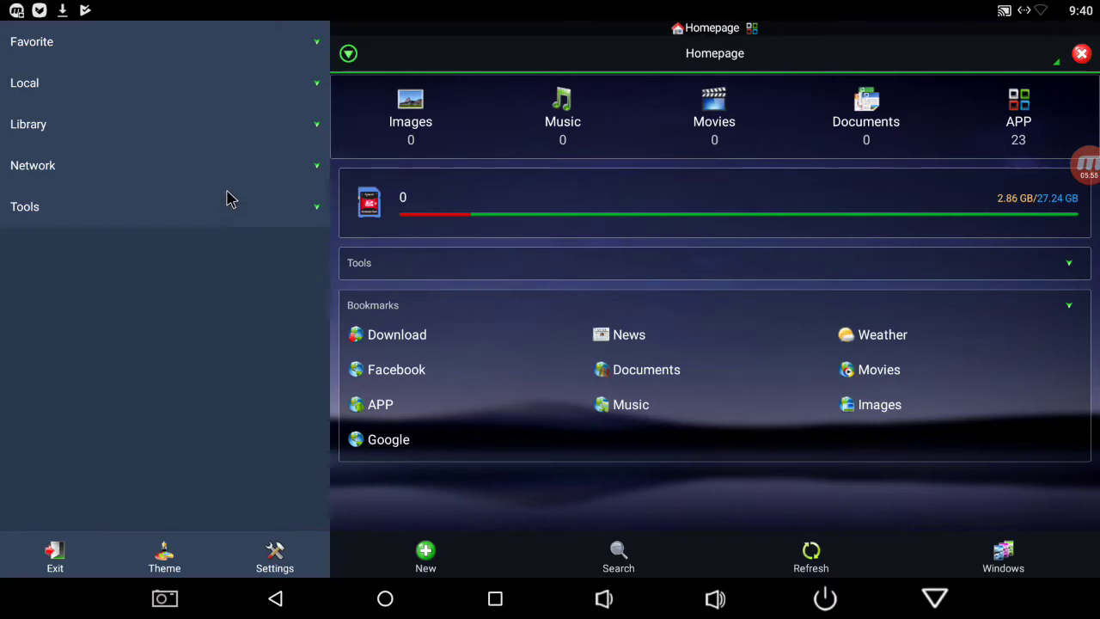
- Add a Gdrive account to the Network section's Cloud page, signing in to Google and allowing ES File Explorer access to the drive
click(254, 166)
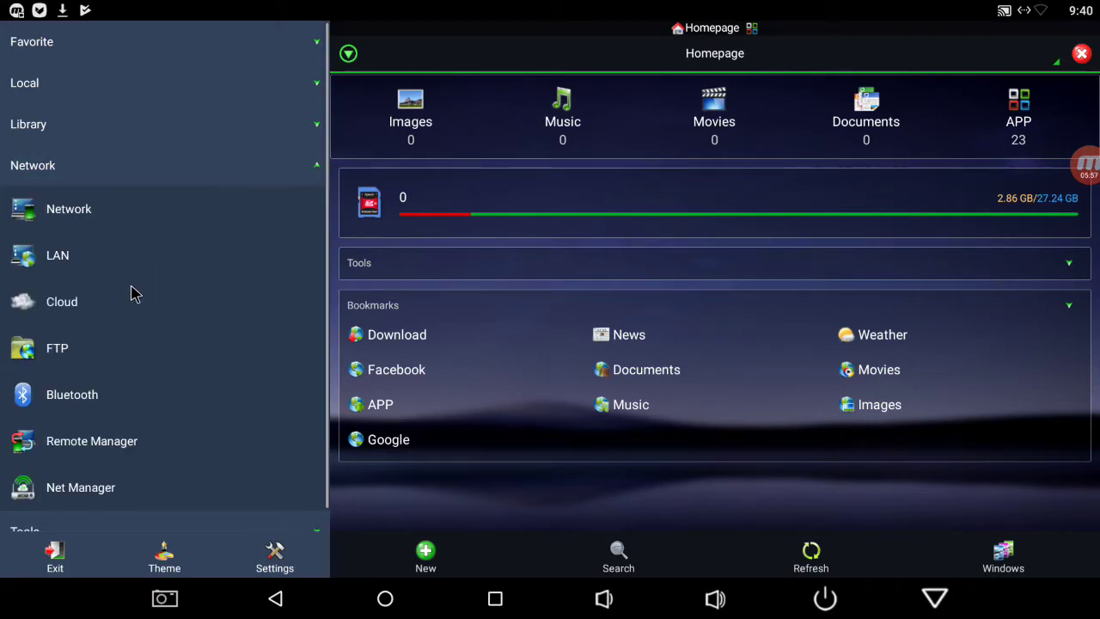
click(107, 311)
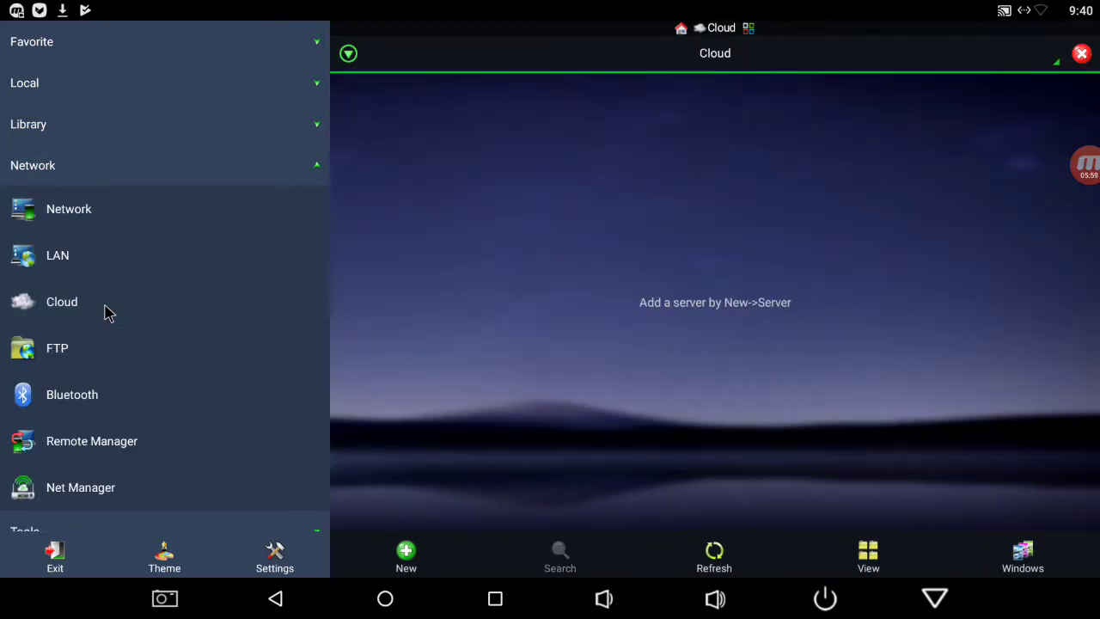
click(407, 559)
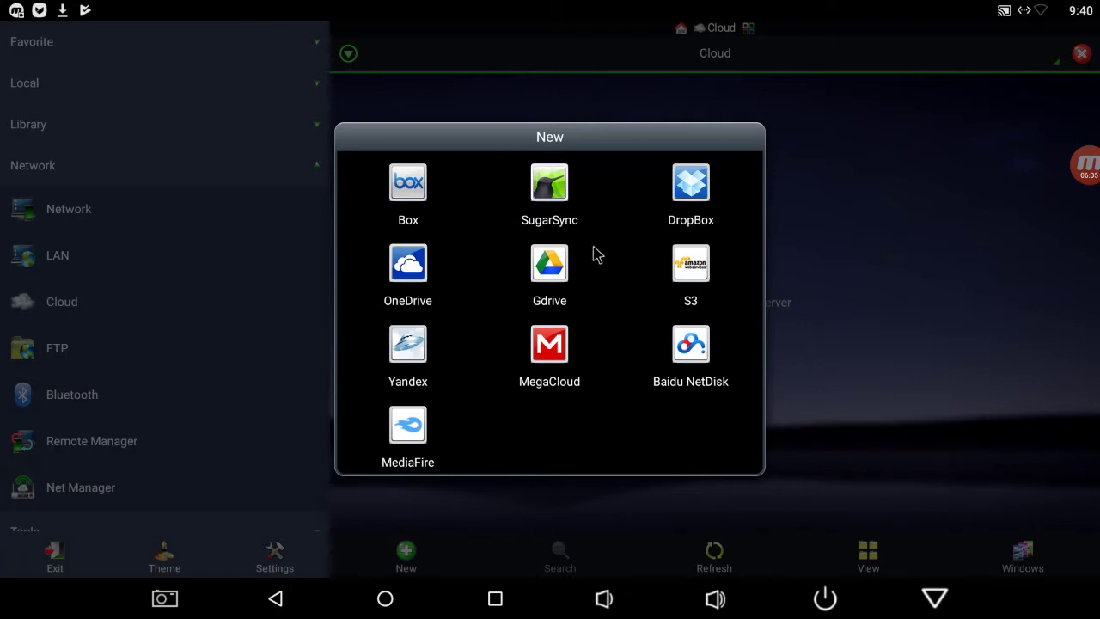
click(565, 266)
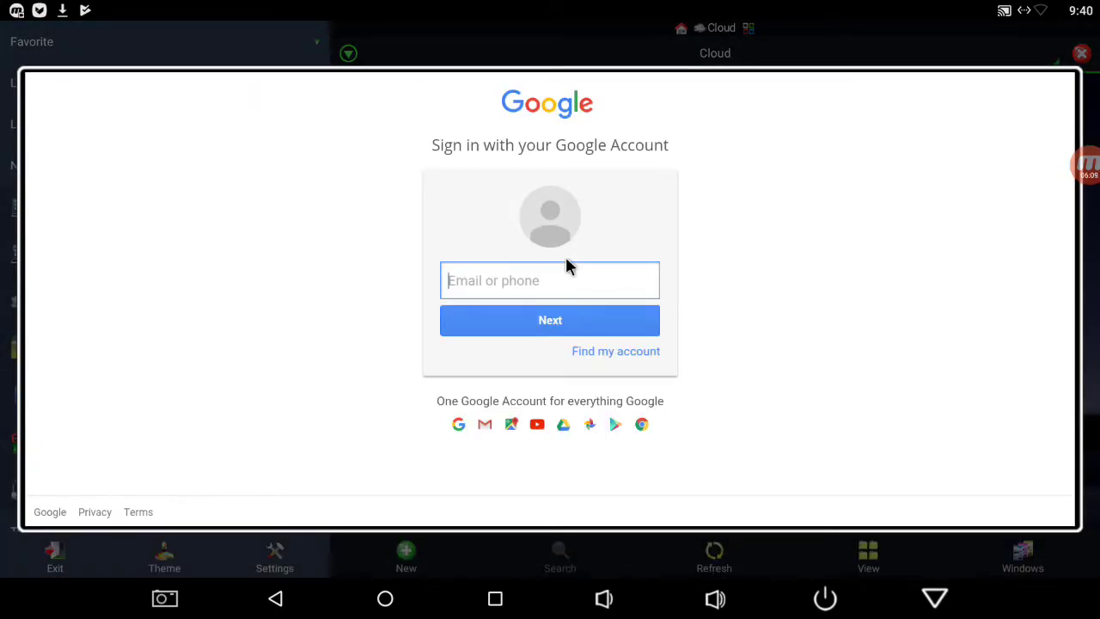
click(555, 9)
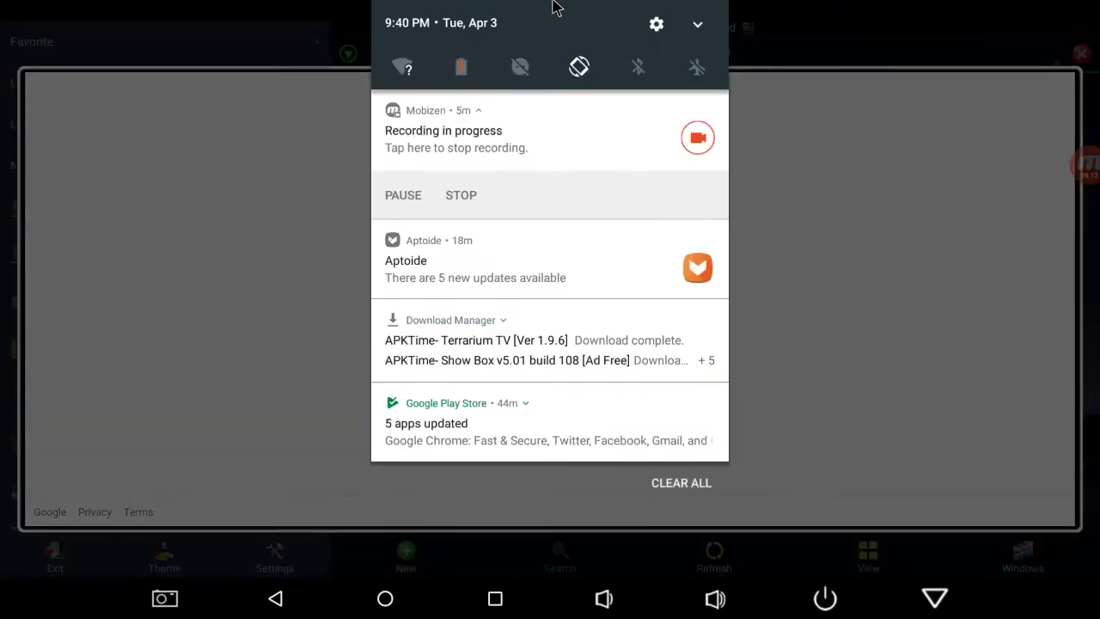
click(404, 191)
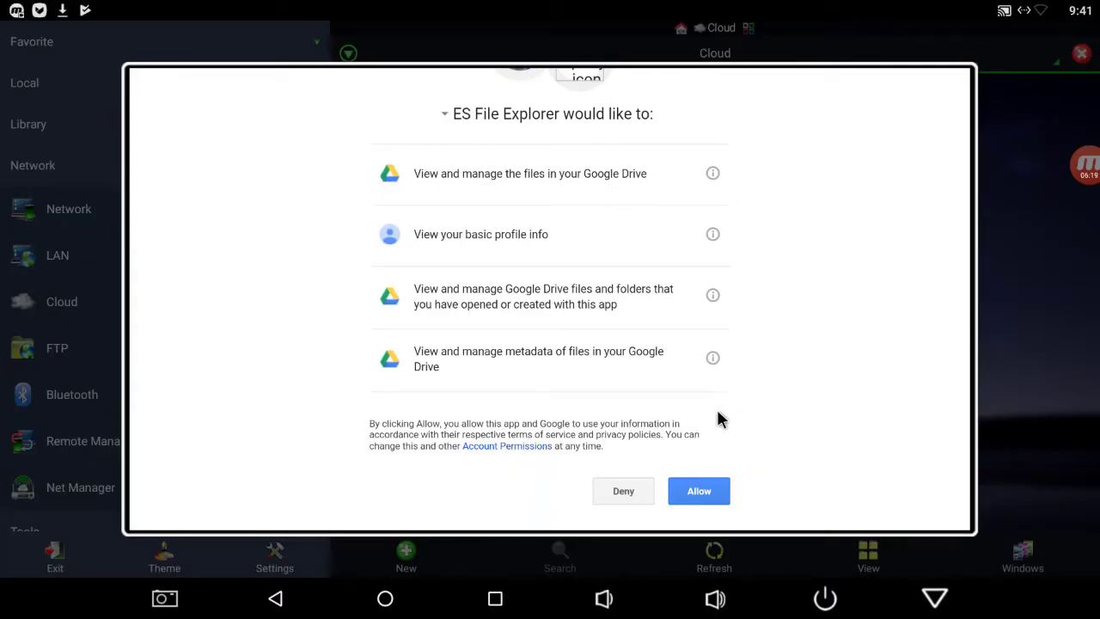
click(695, 497)
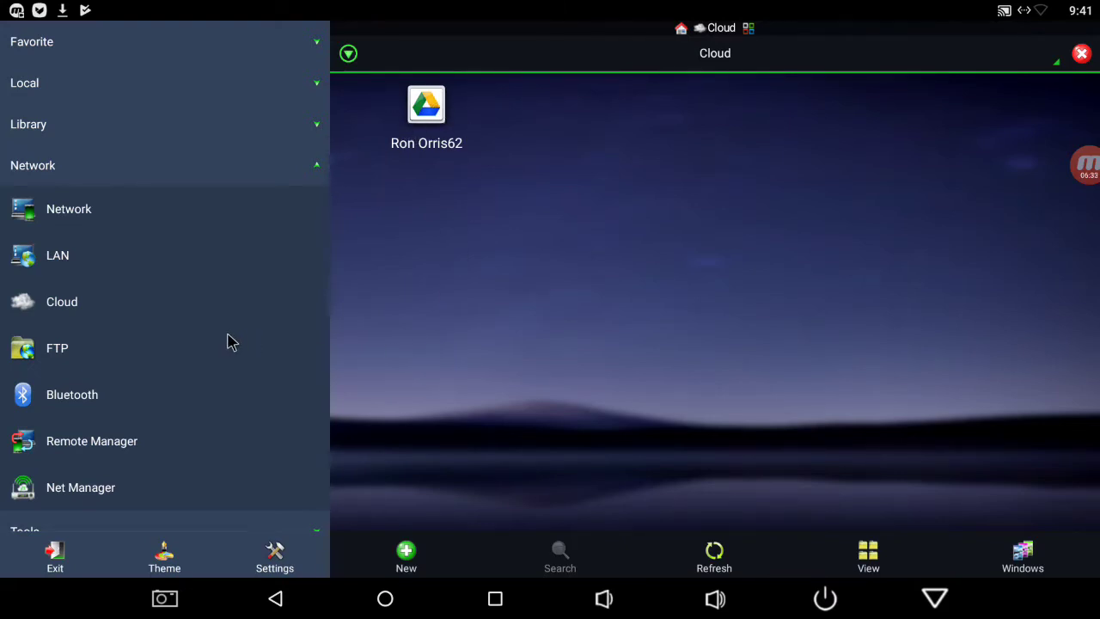
- Review the cloud services offered for a new account on the Cloud page, dismiss the list and collapse the Network section
click(182, 312)
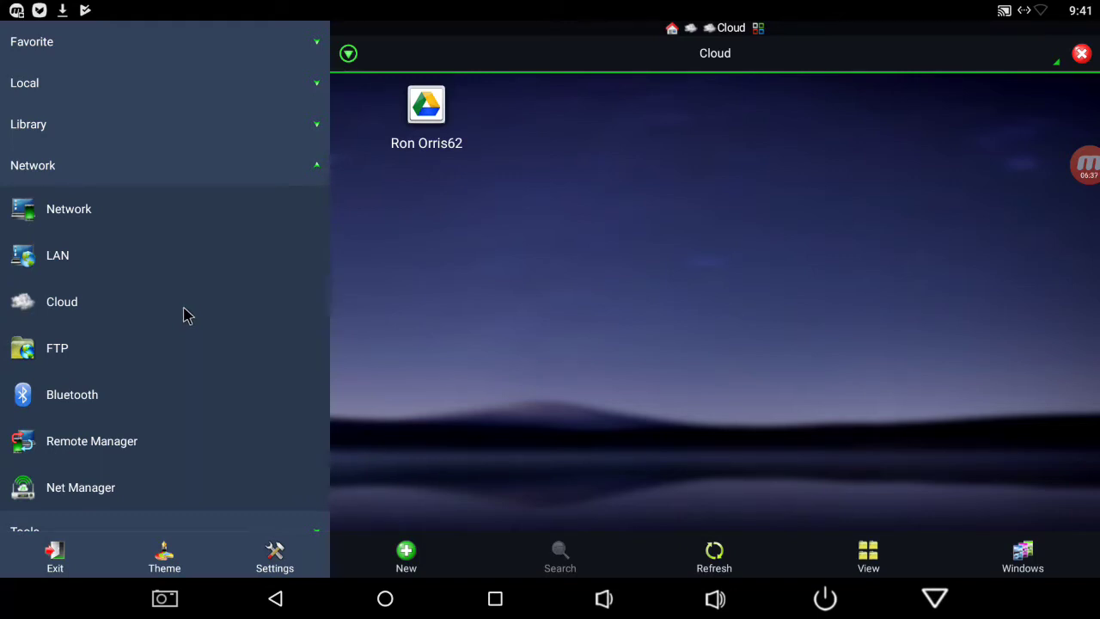
click(406, 550)
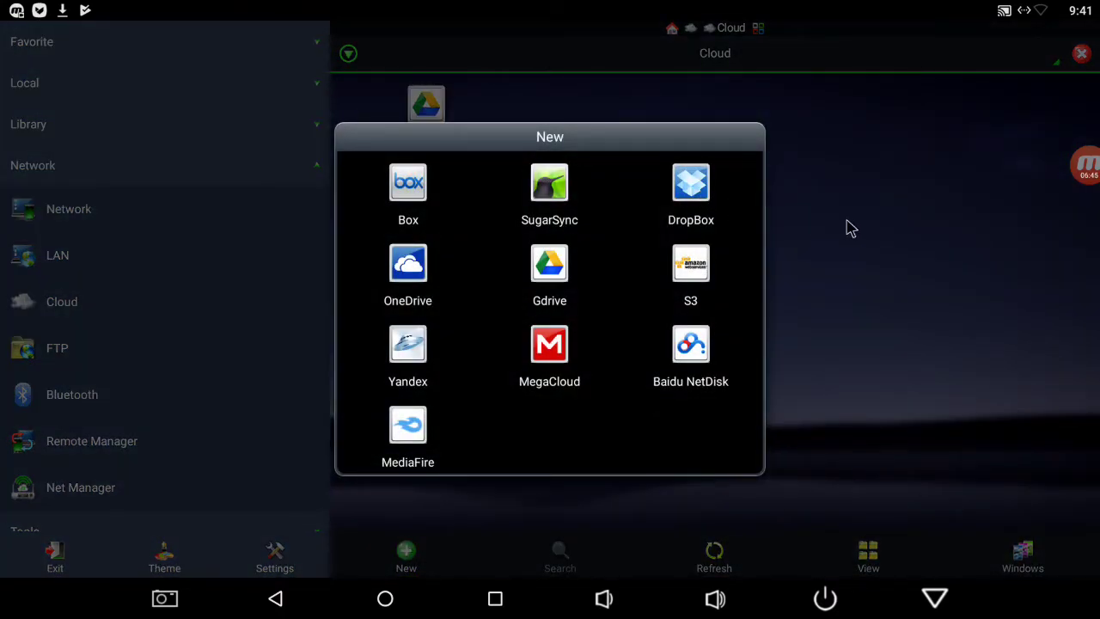
click(846, 228)
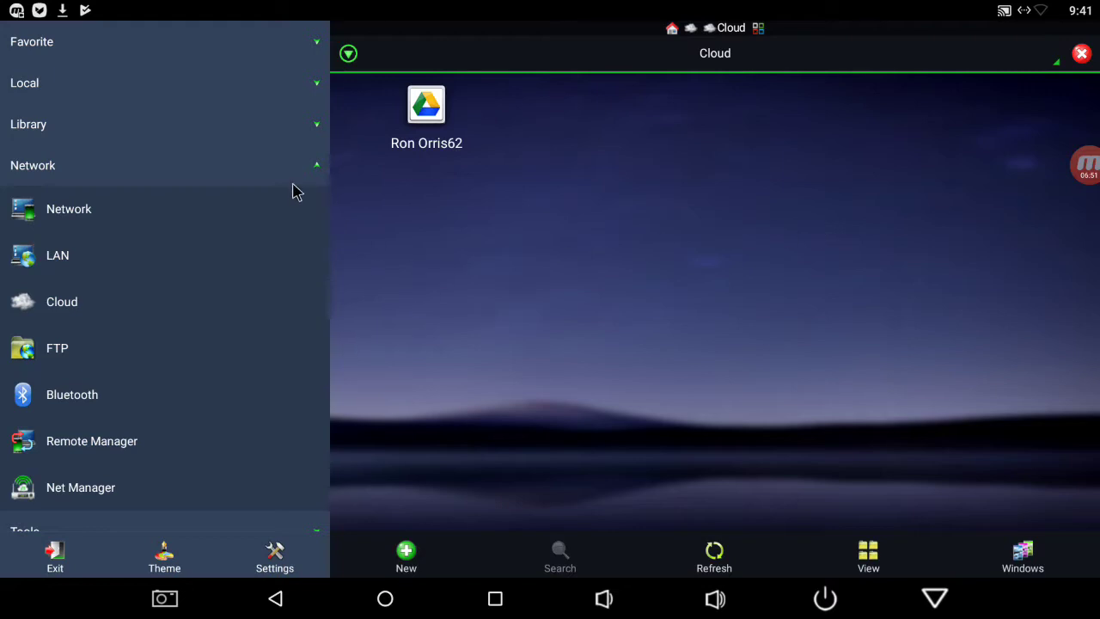
click(317, 165)
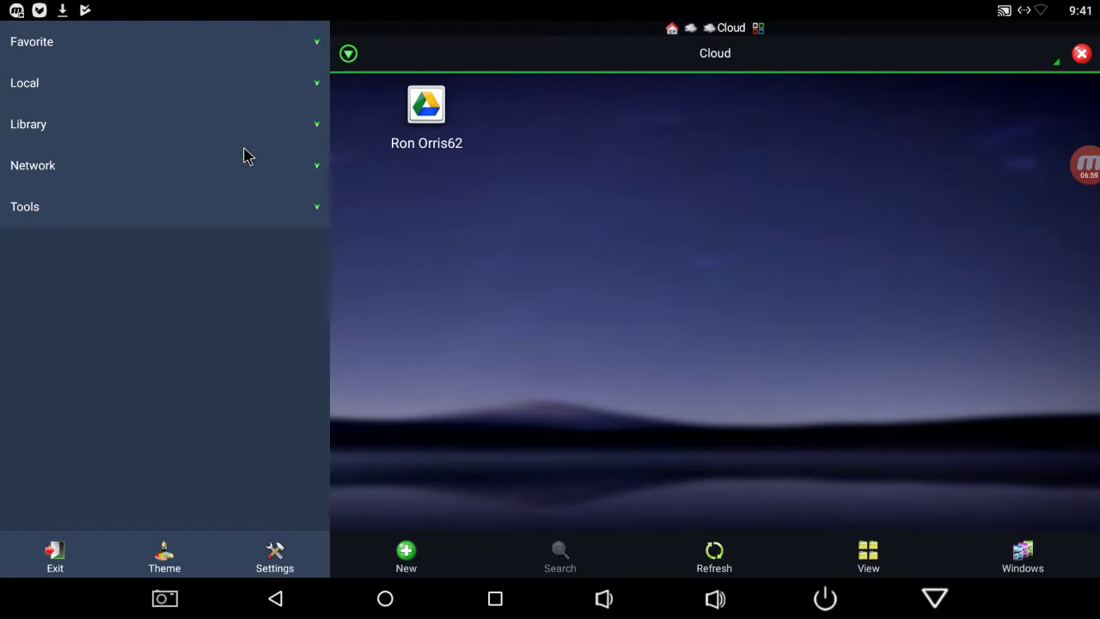
- Open Download Manager from the Tools section
click(200, 201)
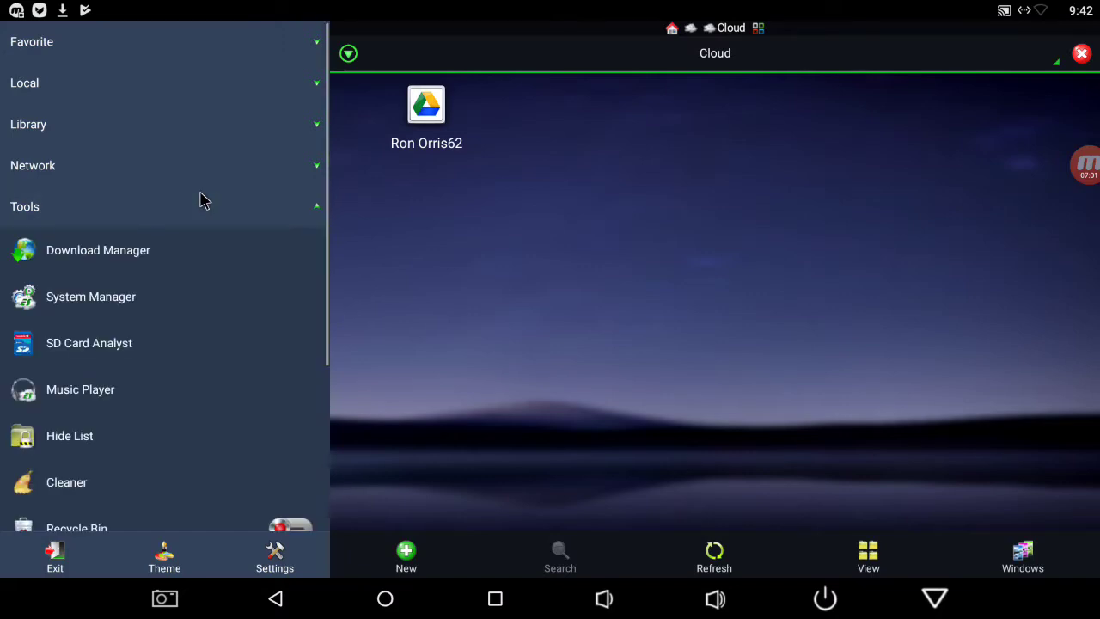
click(183, 252)
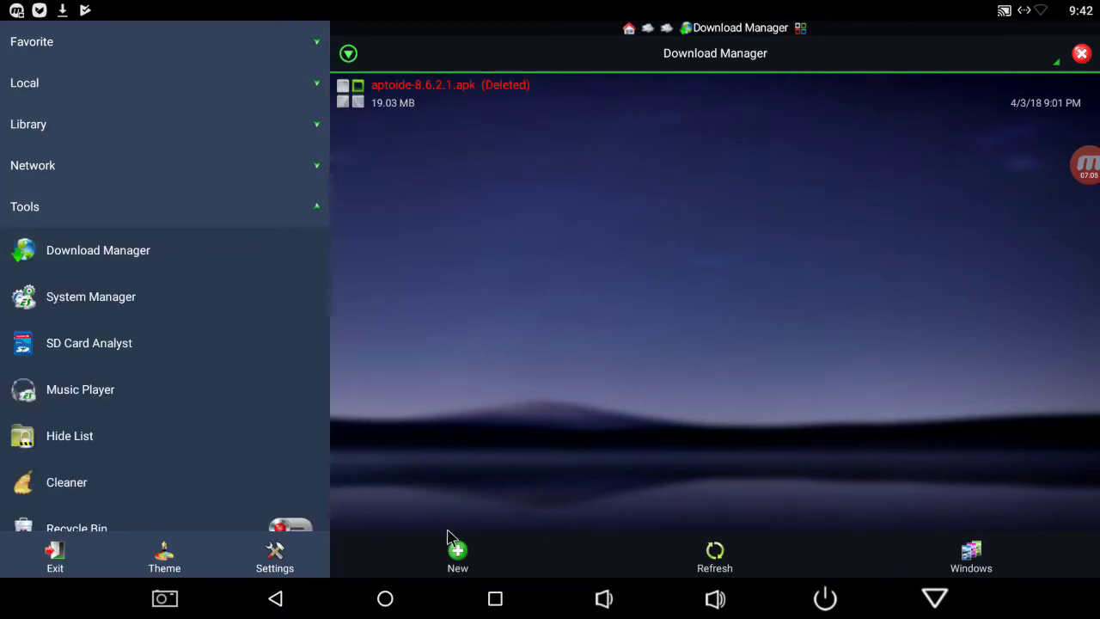
click(461, 554)
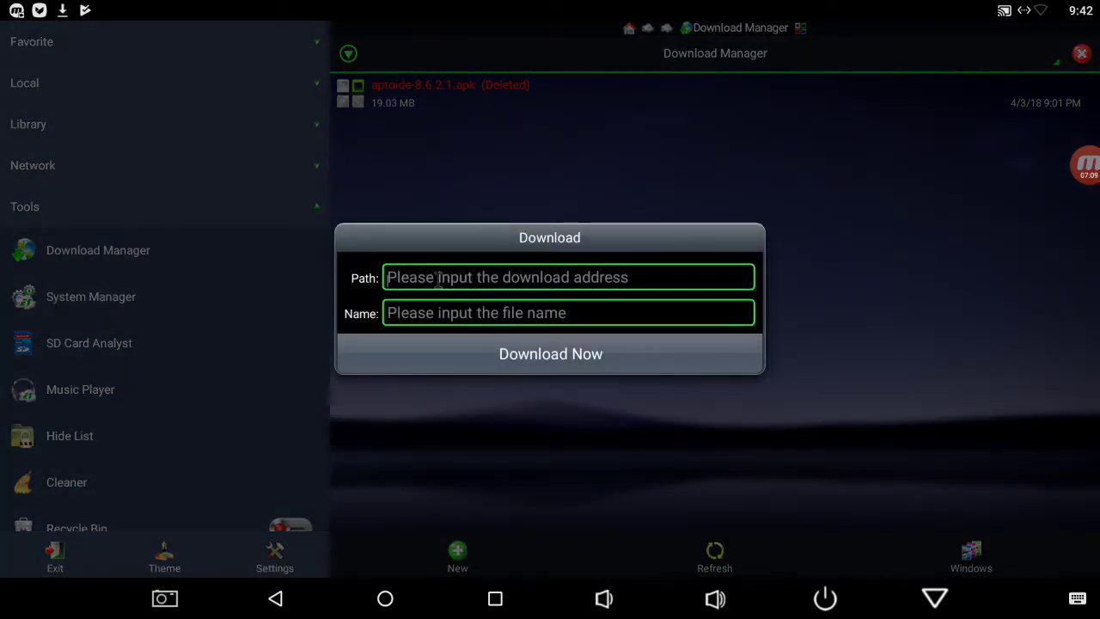
text(htt)
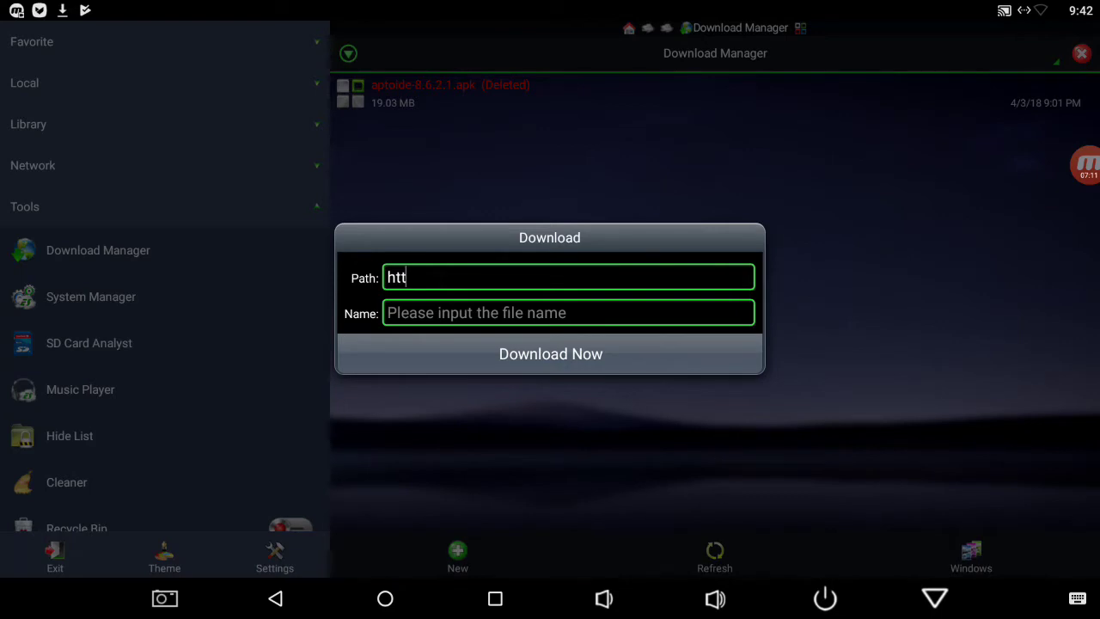
text(p://)
click(615, 163)
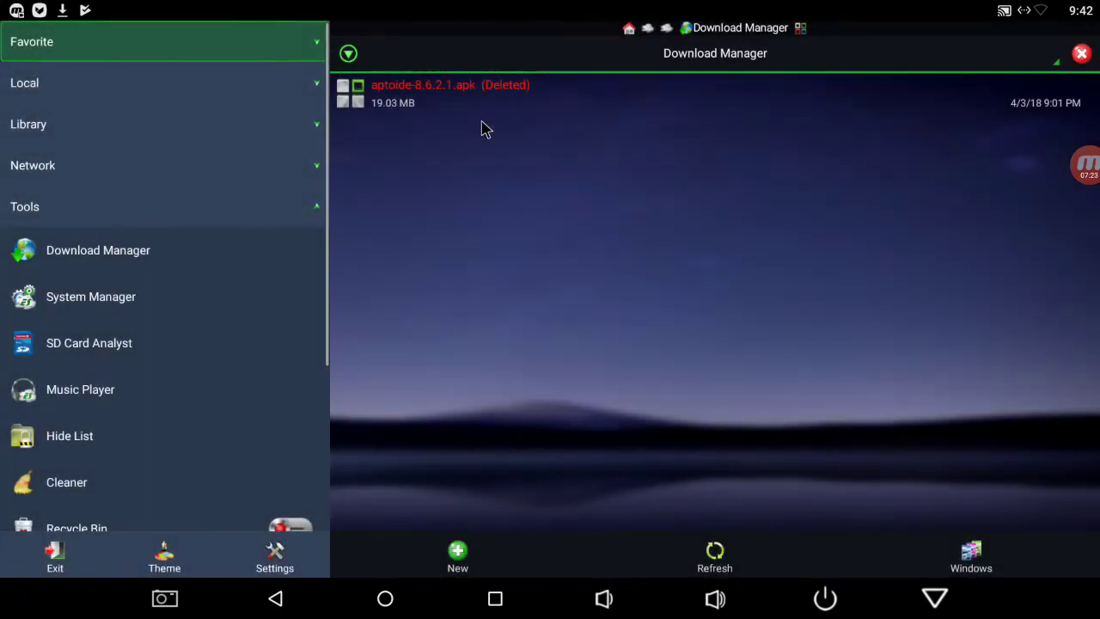
- Clear the aptoide-8.6.2.1.apk task from Download Manager without deleting source files, and collapse the Tools section
click(370, 102)
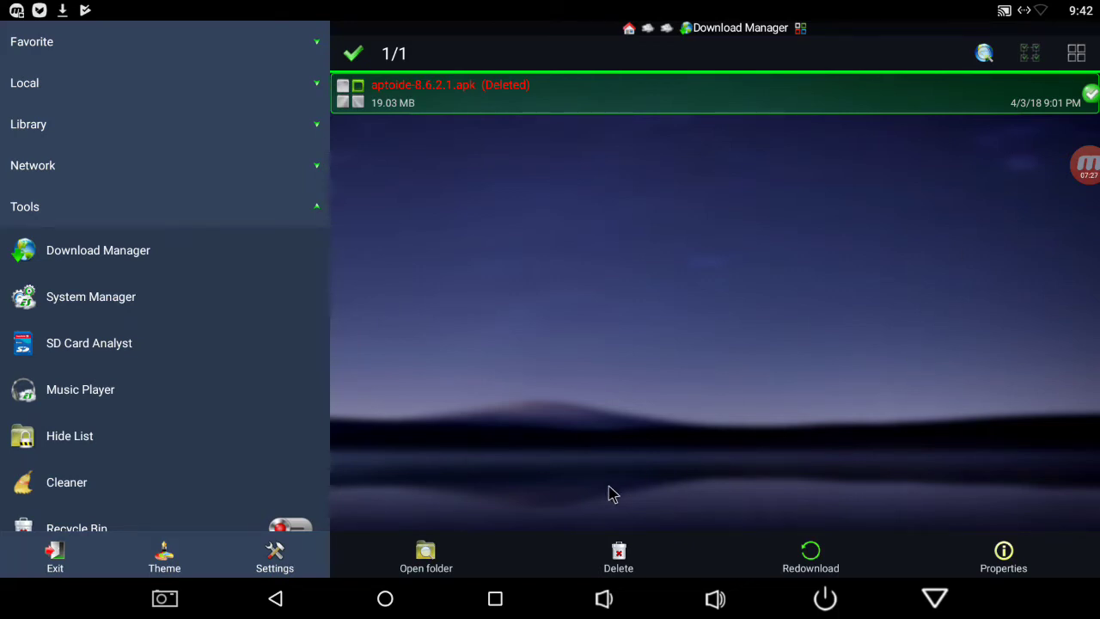
click(618, 554)
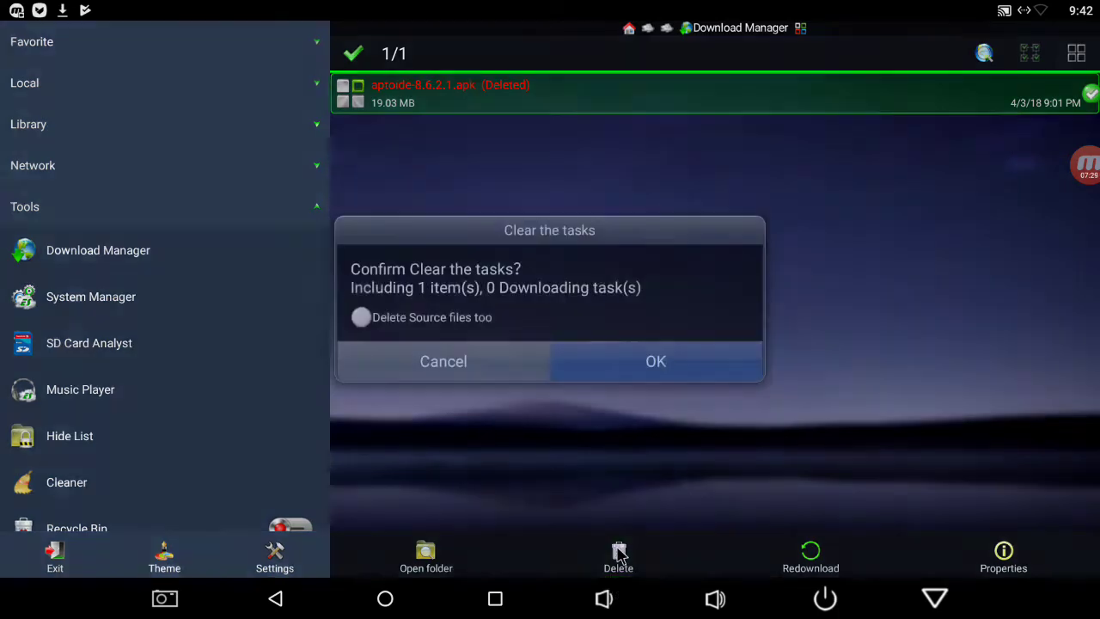
click(609, 366)
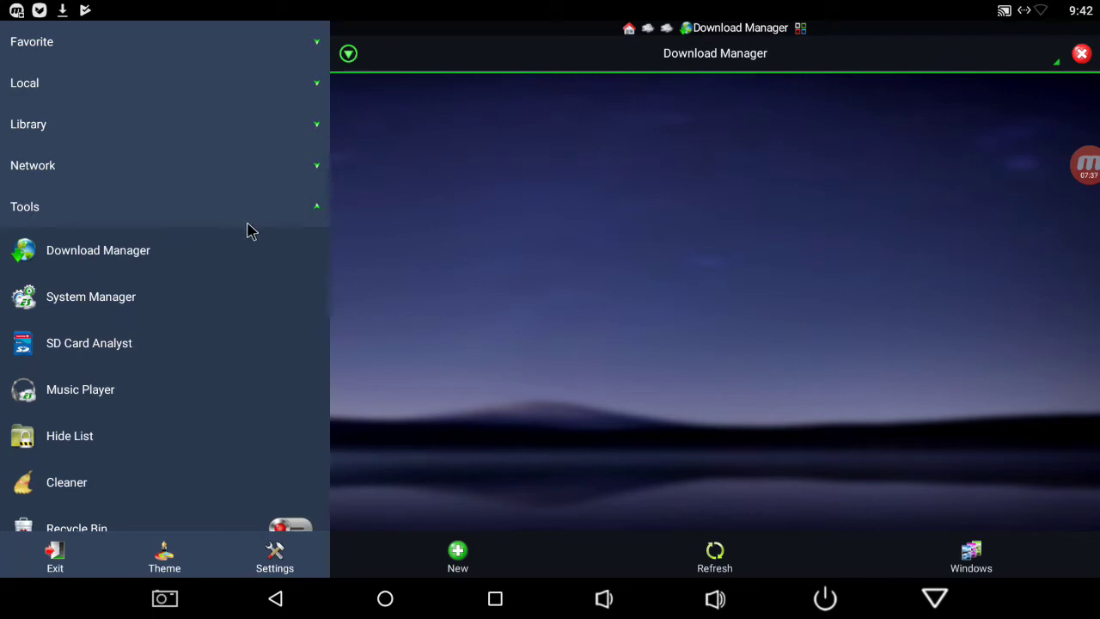
click(464, 567)
click(628, 501)
click(236, 220)
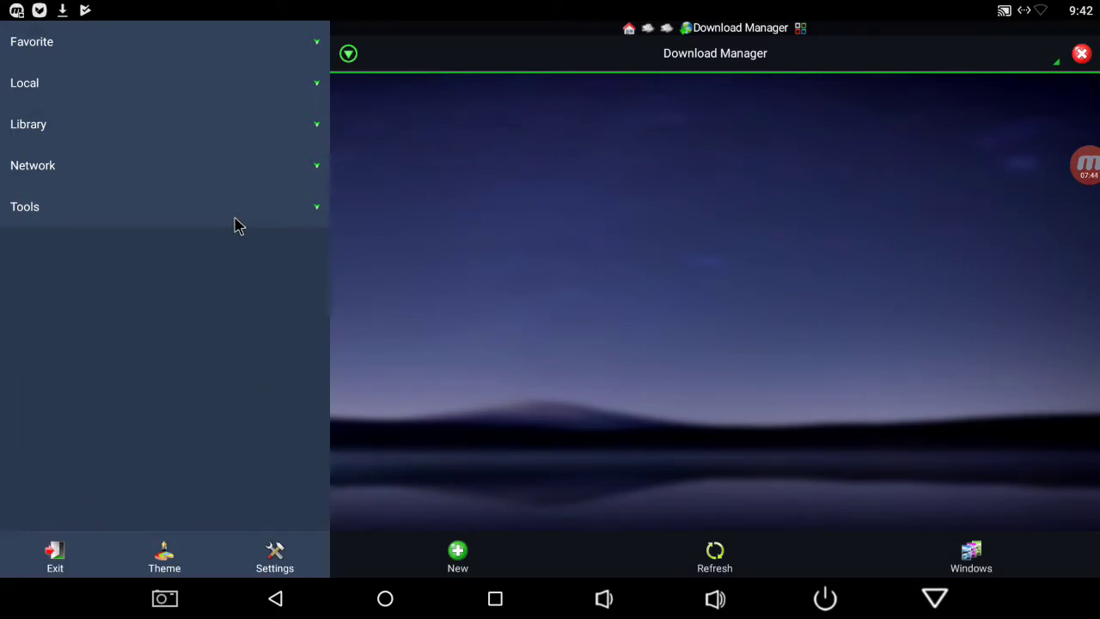
- Take a device screenshot of the Local section's Home folder listing and check the Pictures folder for the saved image
click(219, 95)
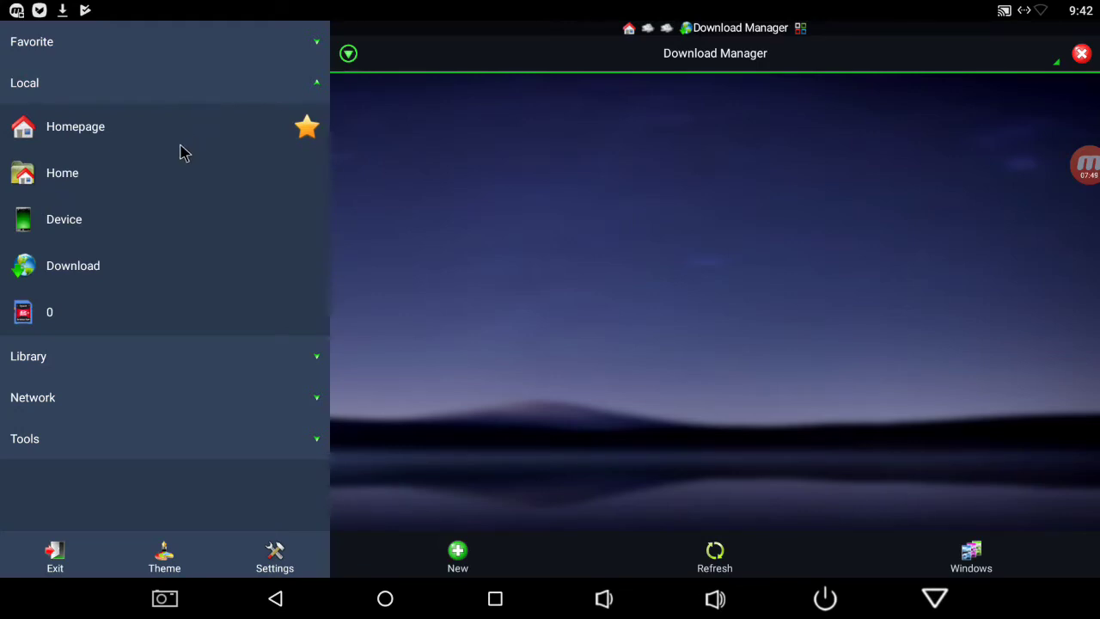
click(168, 178)
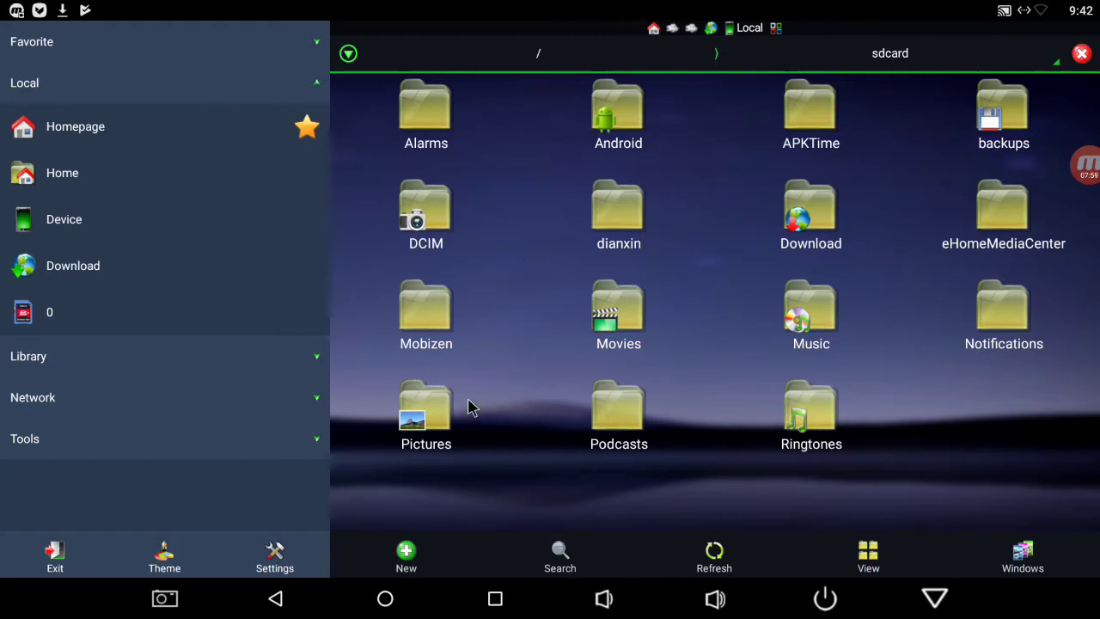
click(445, 418)
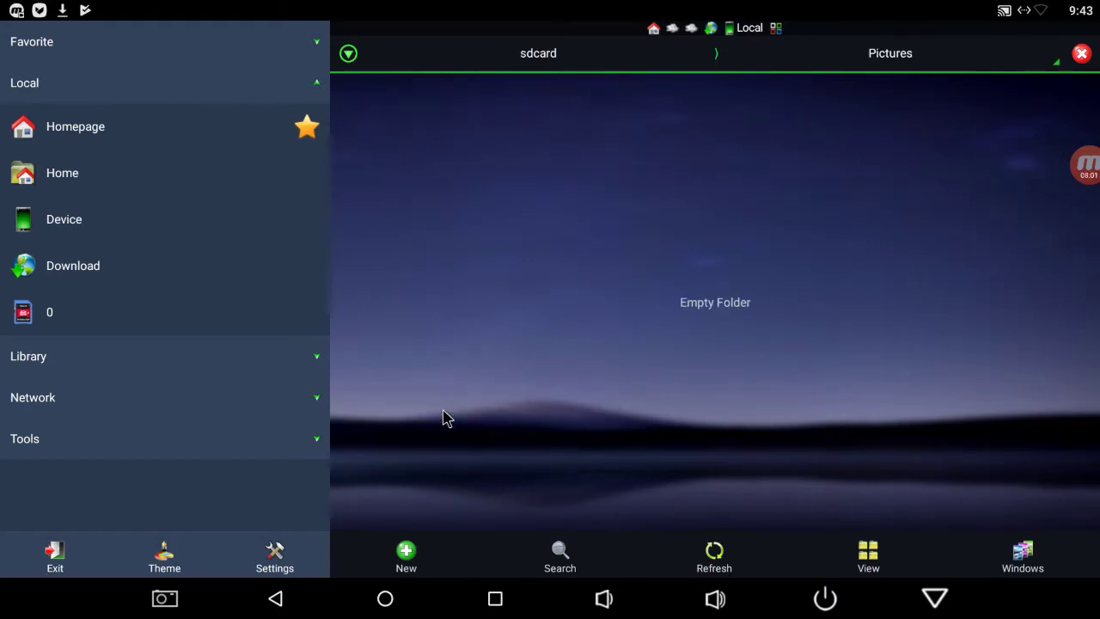
right_click(445, 419)
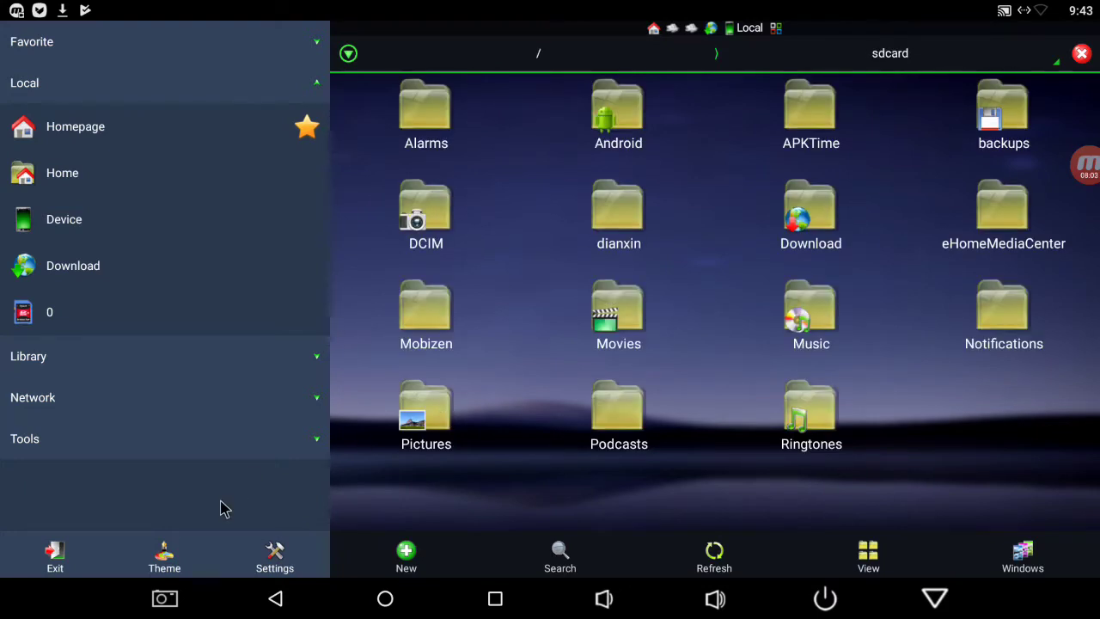
click(164, 606)
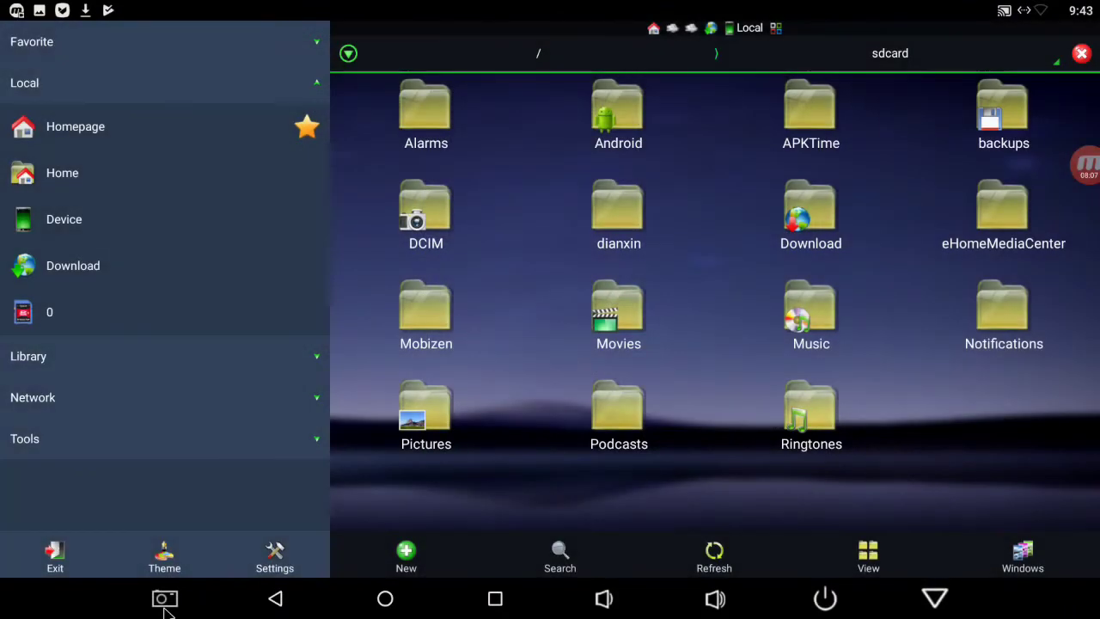
click(426, 427)
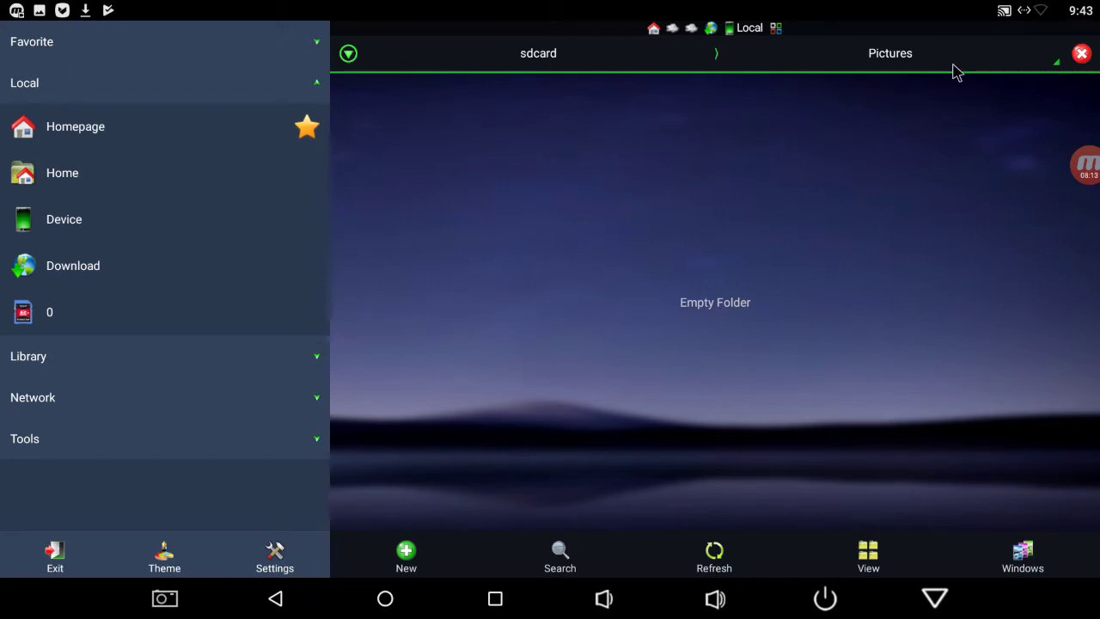
- Close the Pictures and Download Manager windows, and check the DCIM and Android folders under Home for the screenshot
click(1072, 57)
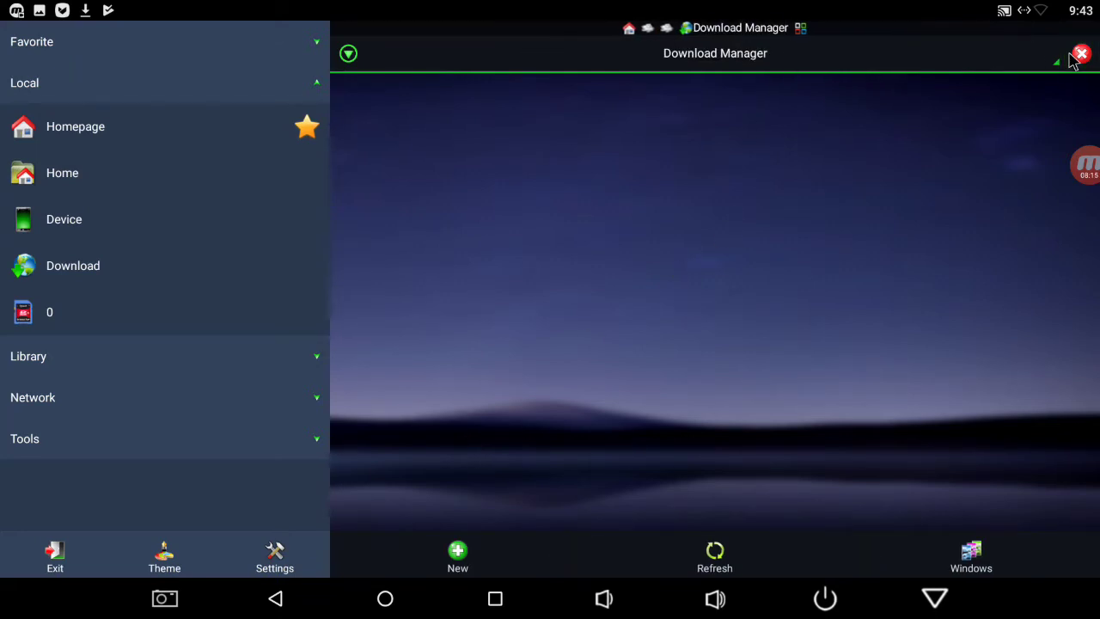
click(1071, 57)
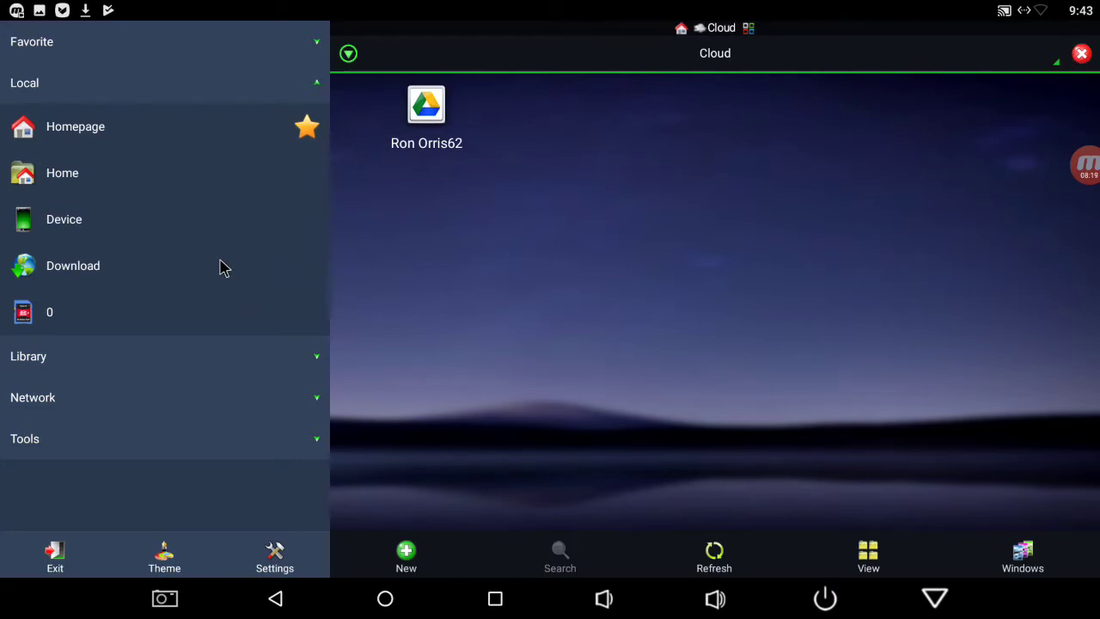
click(150, 175)
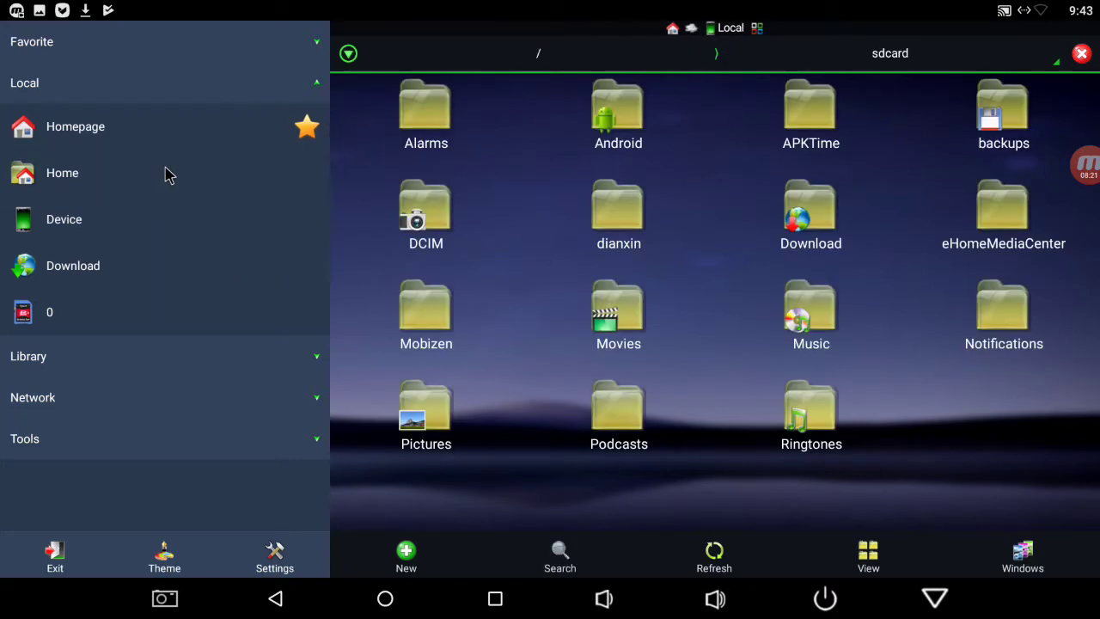
click(451, 227)
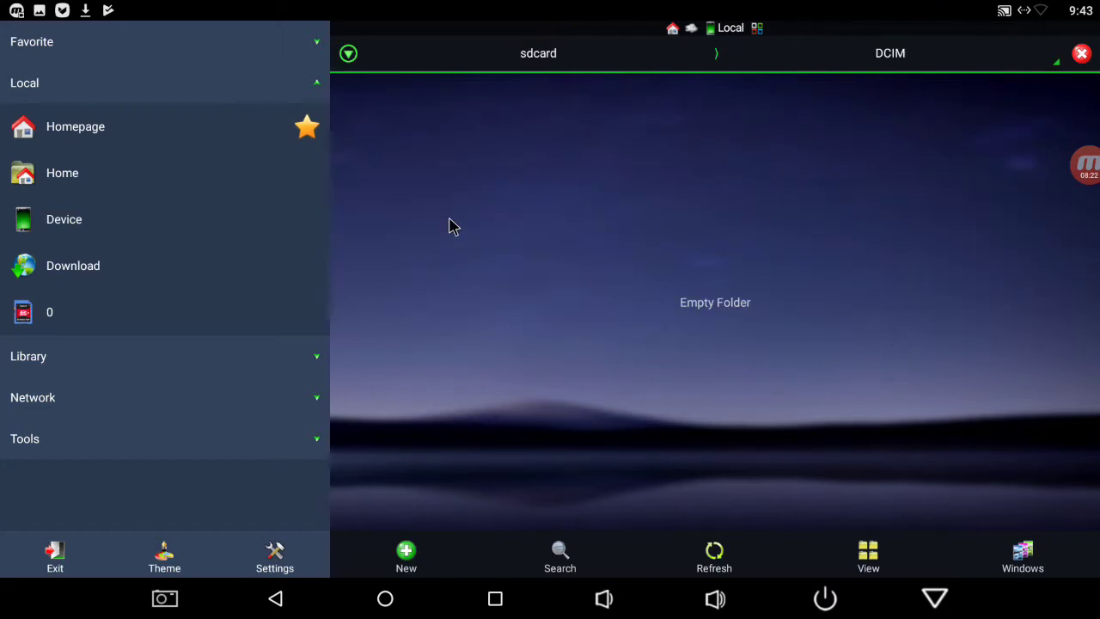
click(62, 184)
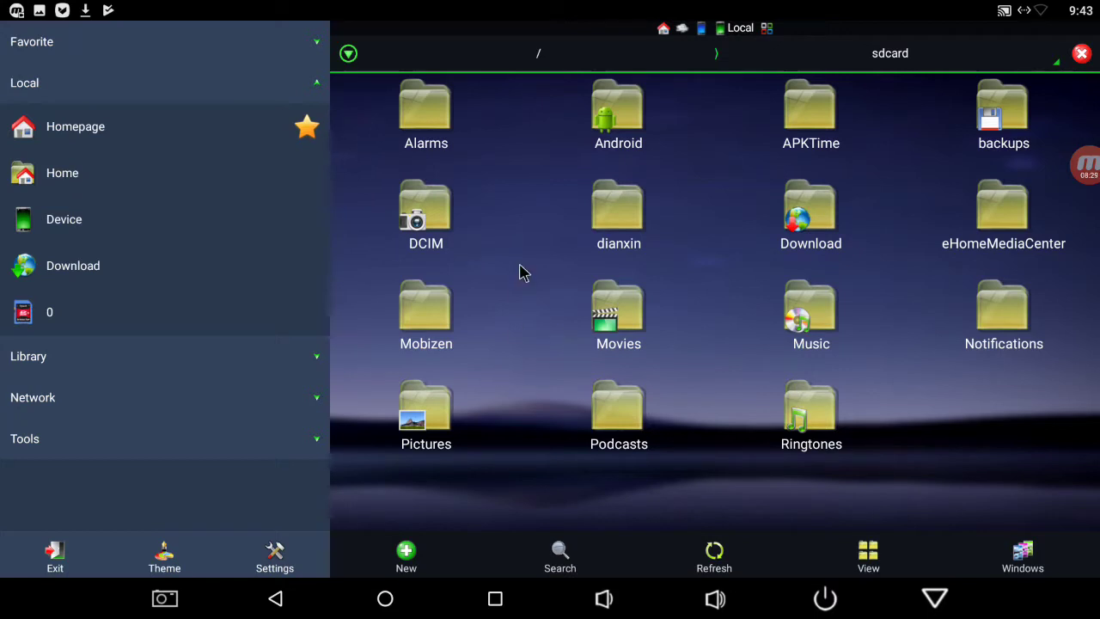
click(615, 120)
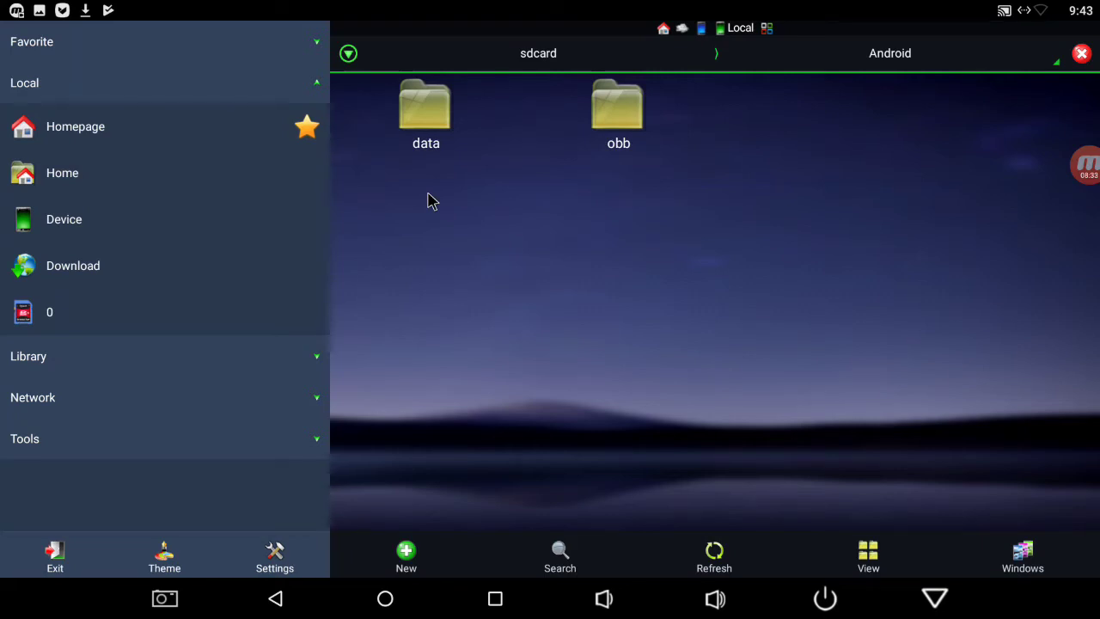
- Collapse the Local section and open the Screenshots album on the Library's Images page
click(313, 74)
click(285, 135)
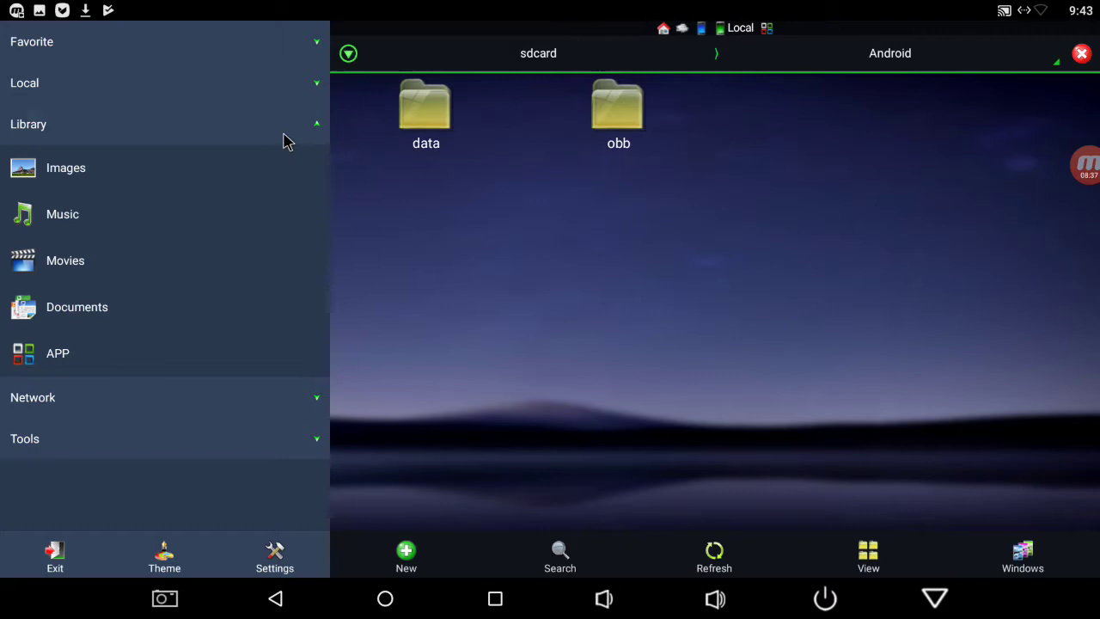
click(194, 182)
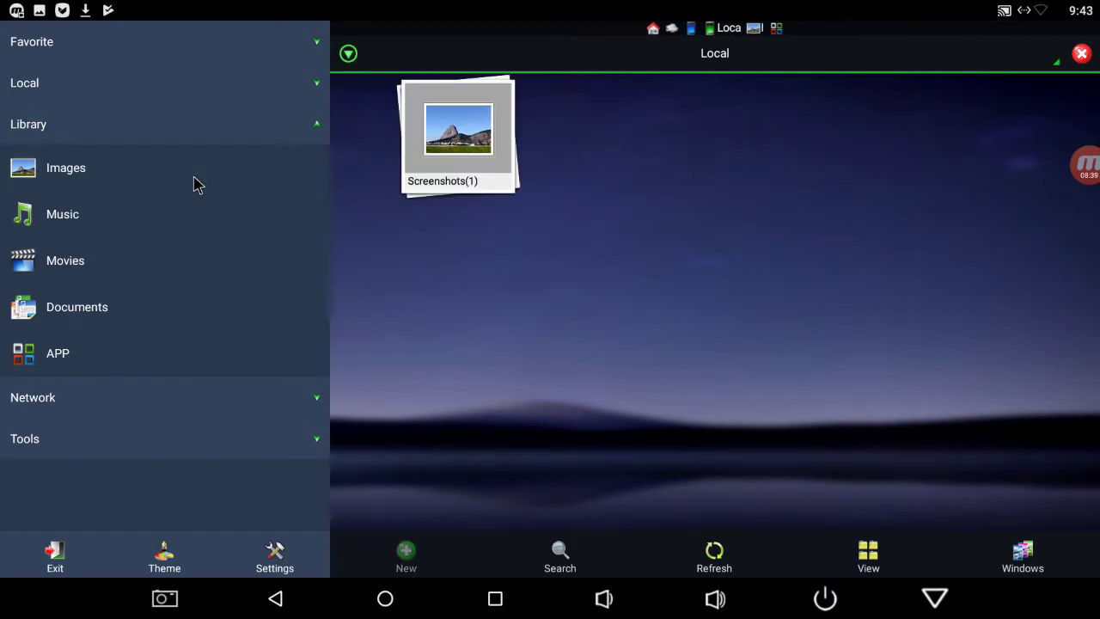
click(453, 148)
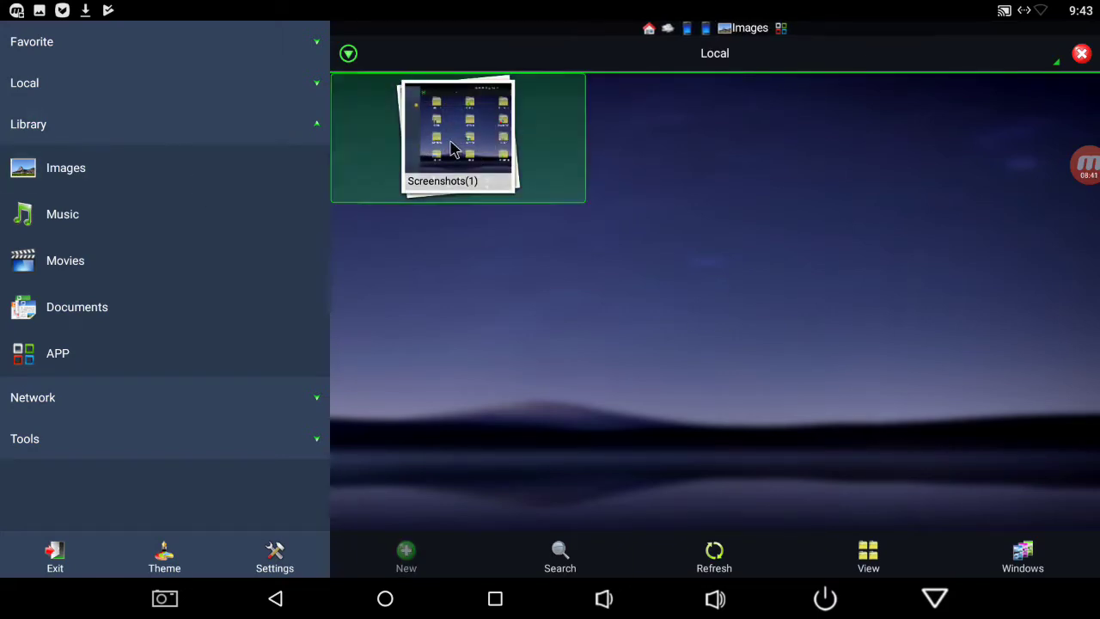
- Move the saved screenshot image to the local Screenshots album as its destination
click(453, 148)
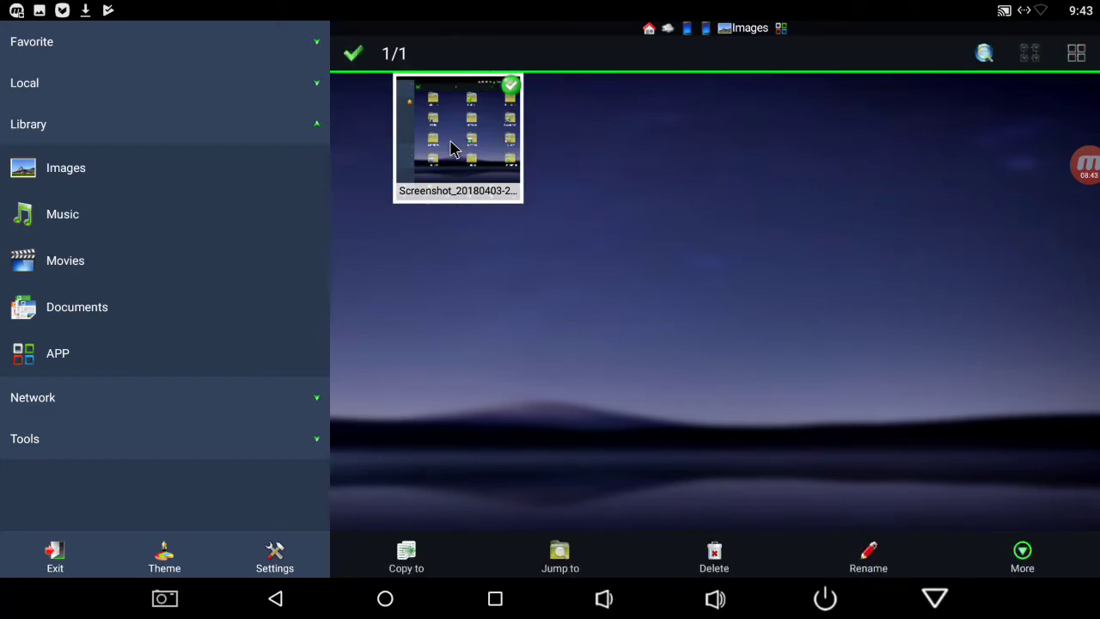
click(1024, 551)
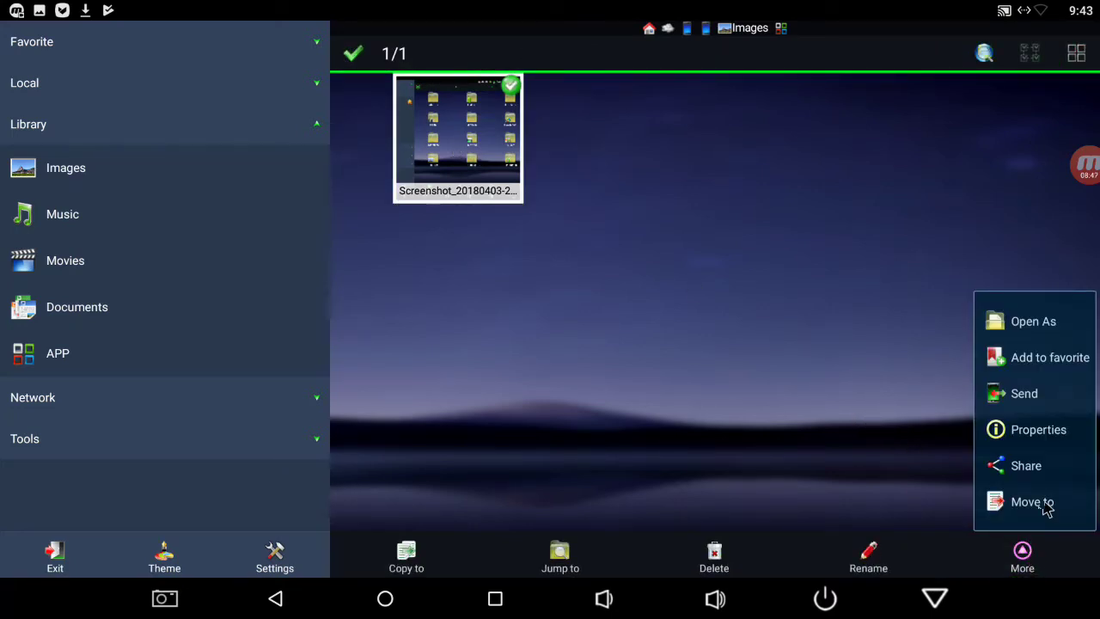
click(1039, 503)
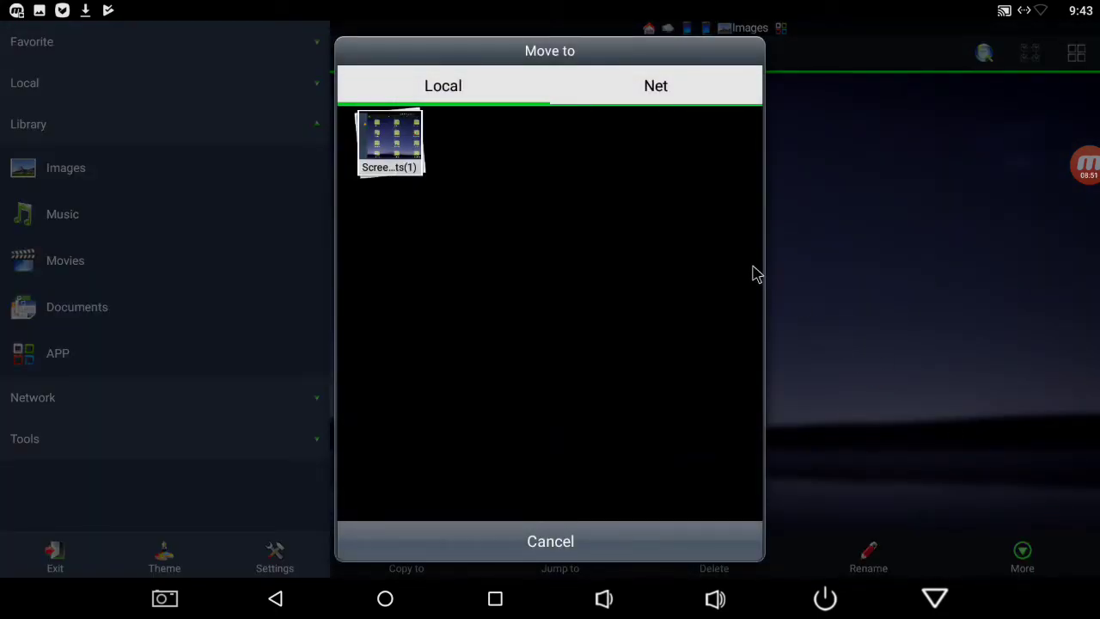
click(605, 97)
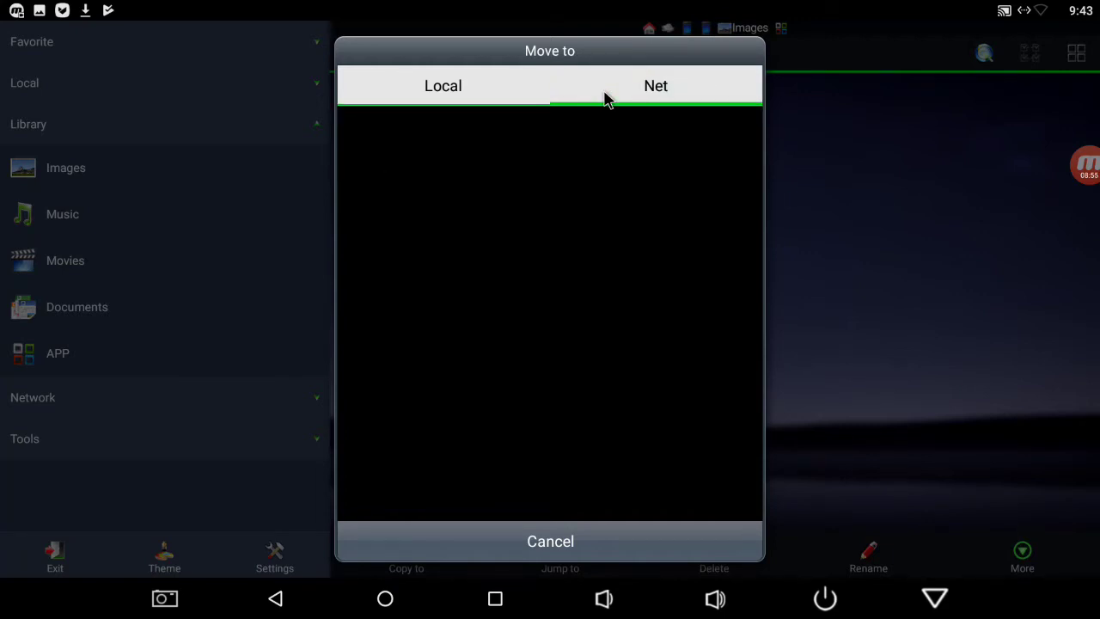
click(475, 106)
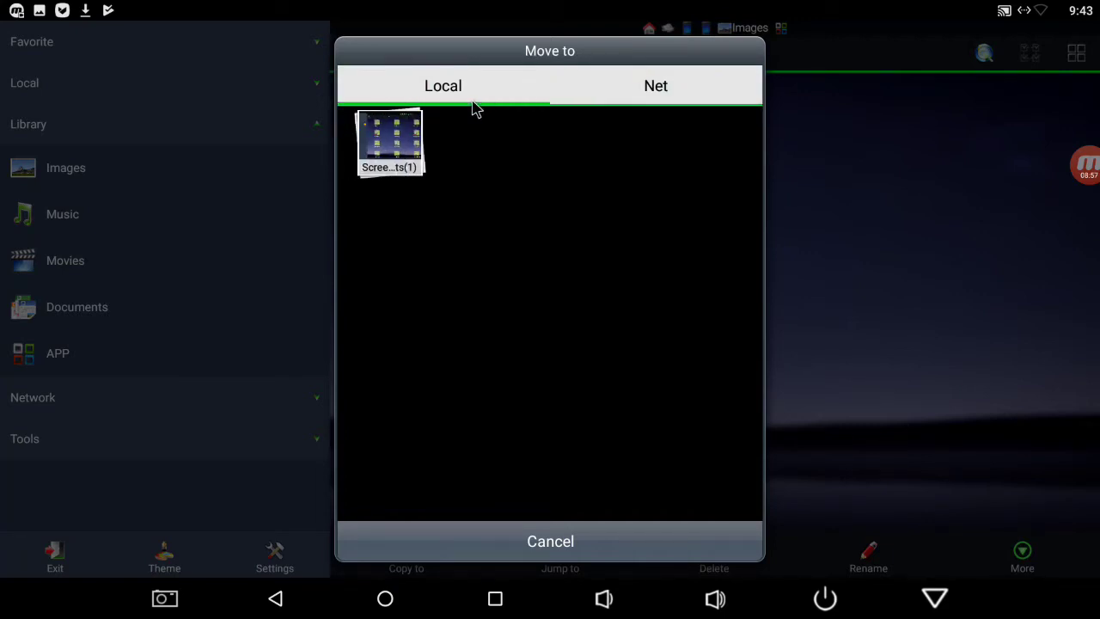
click(402, 165)
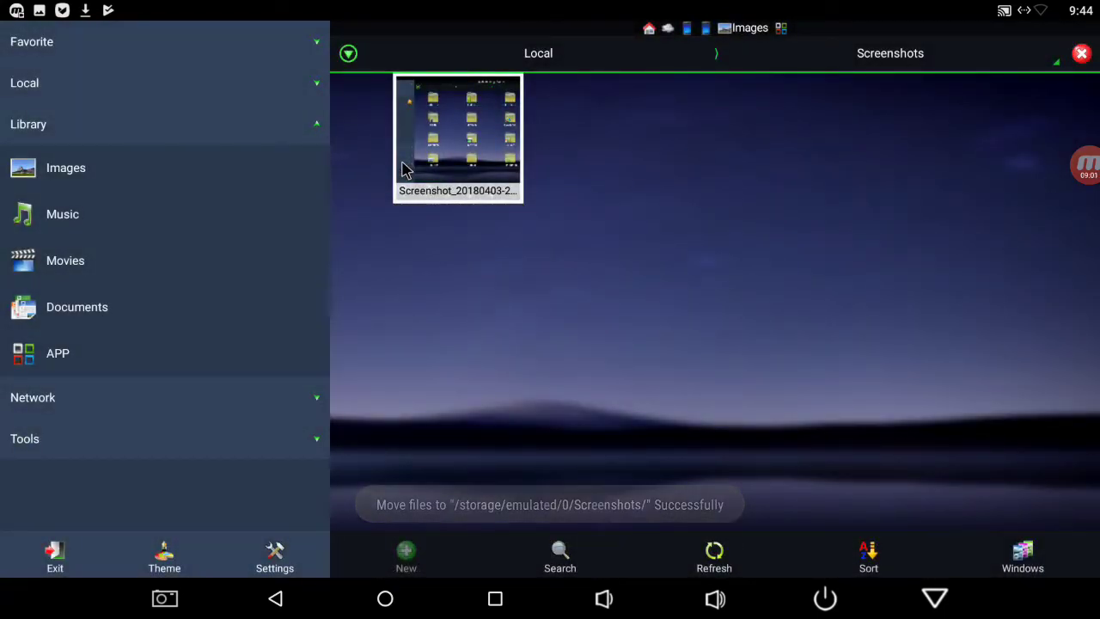
- View the moved screenshot image and back out of all open windows until only the Homepage remains
click(446, 171)
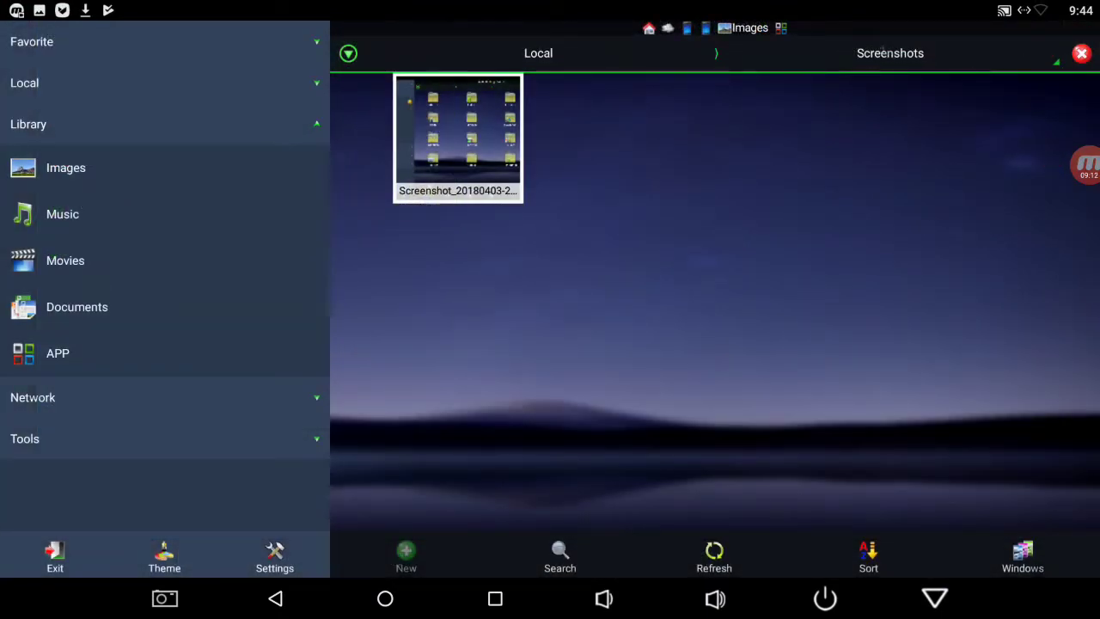
key(Escape)
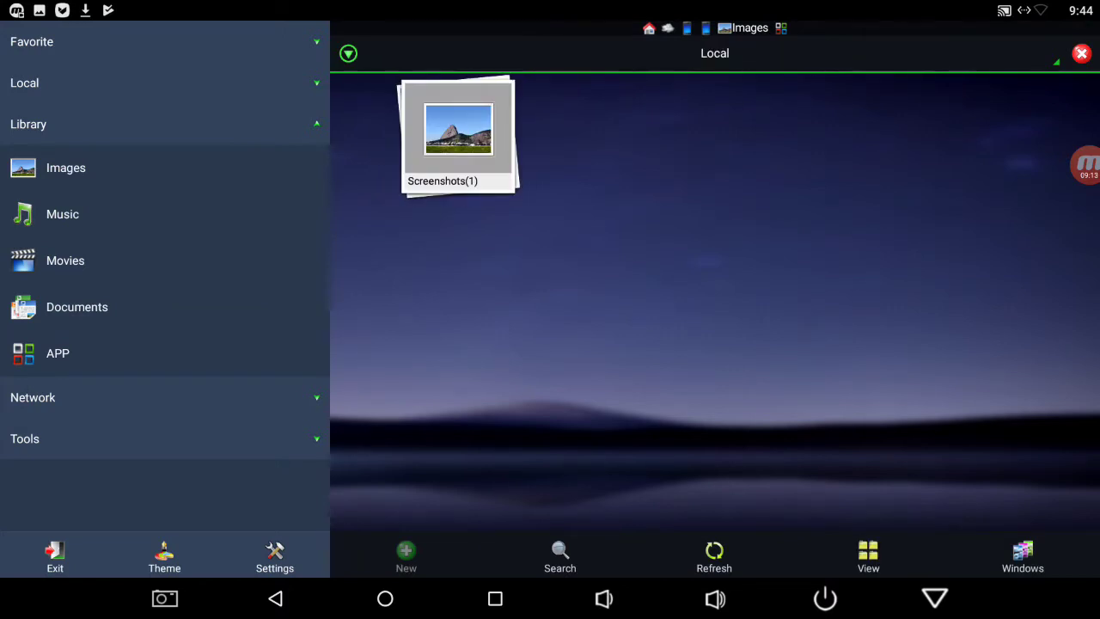
key(Escape)
key(Escape)
click(426, 310)
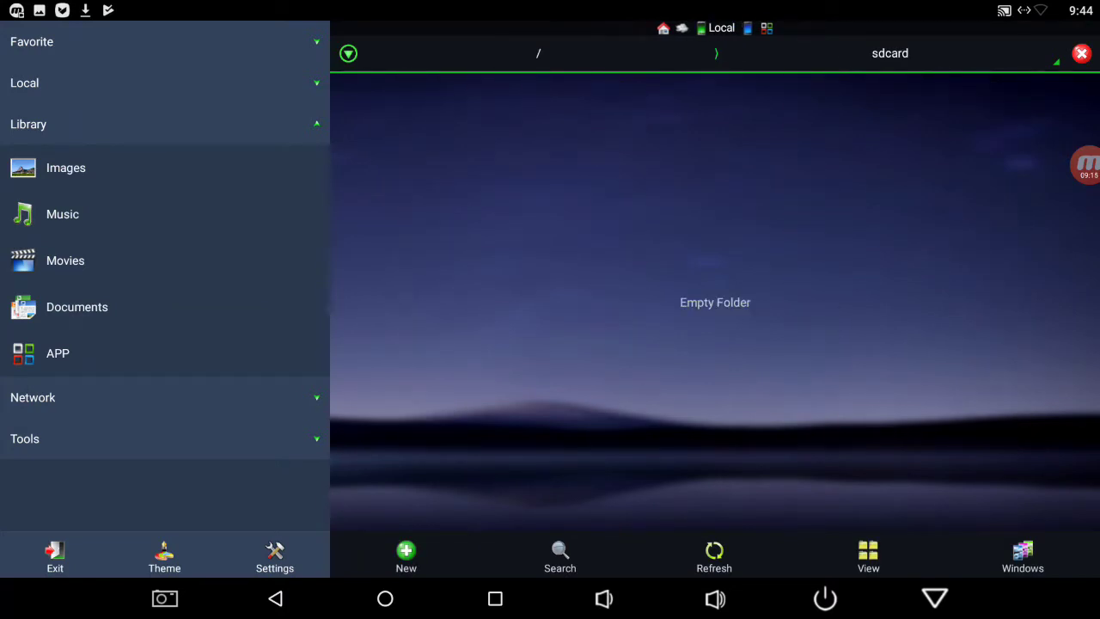
key(Escape)
key(Escape)
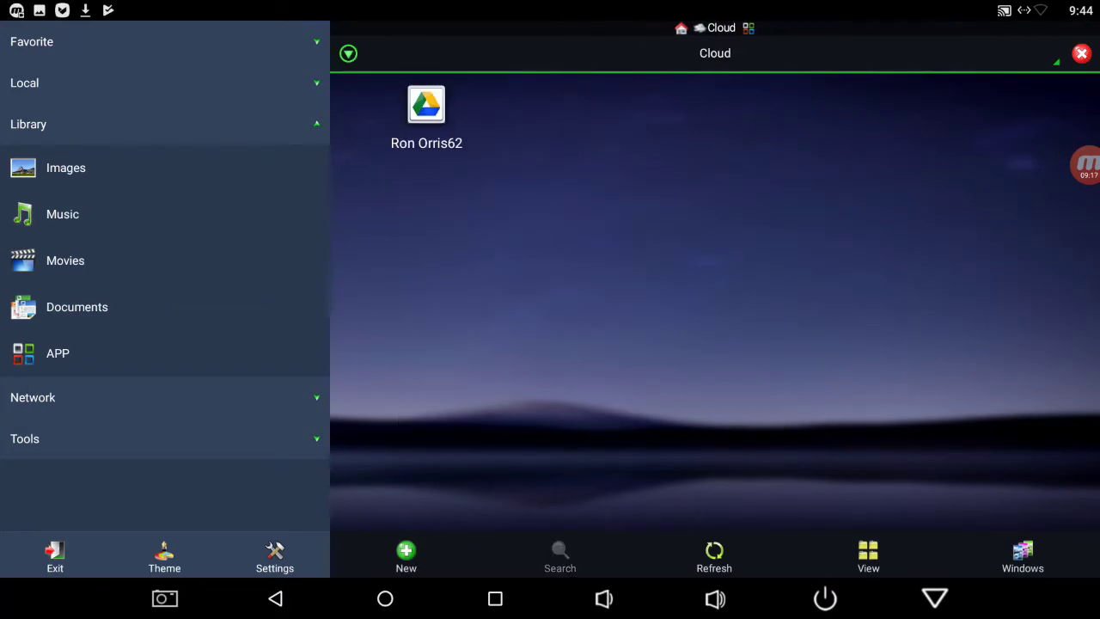
key(Escape)
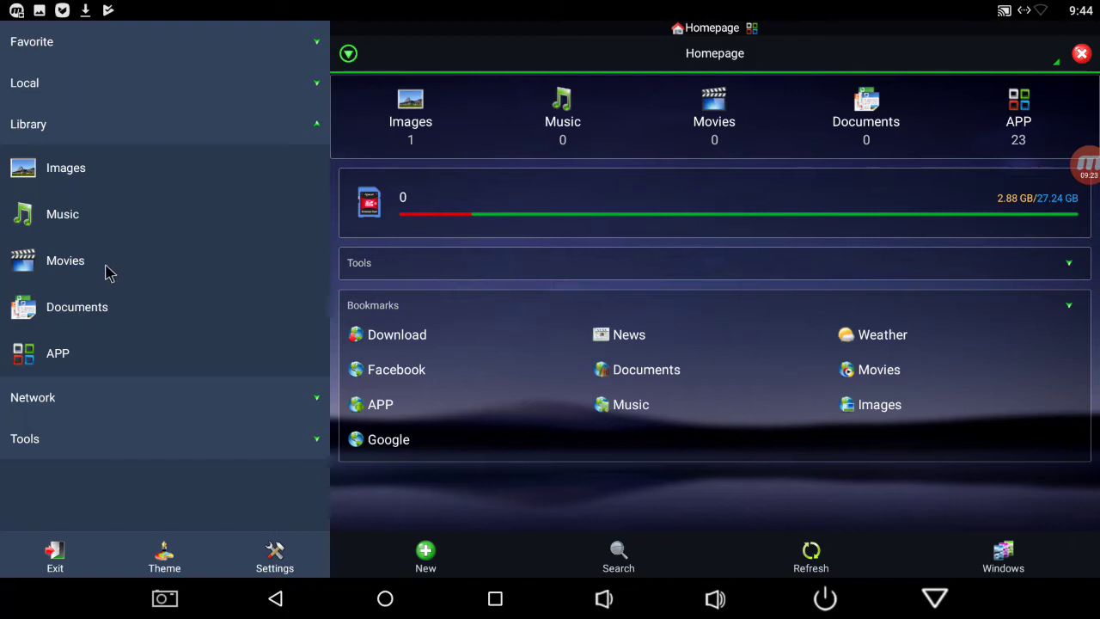
- On the Library's Images page, view the copy destinations for the Screenshots album, cancel the copy, and return to the Homepage
click(101, 167)
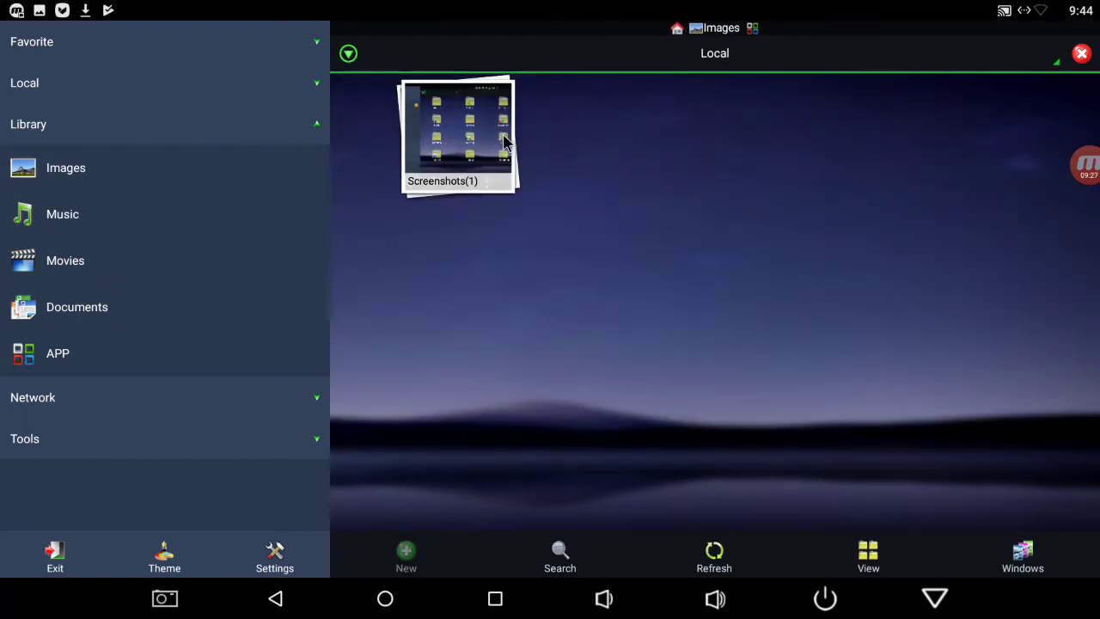
drag(505, 142, 504, 143)
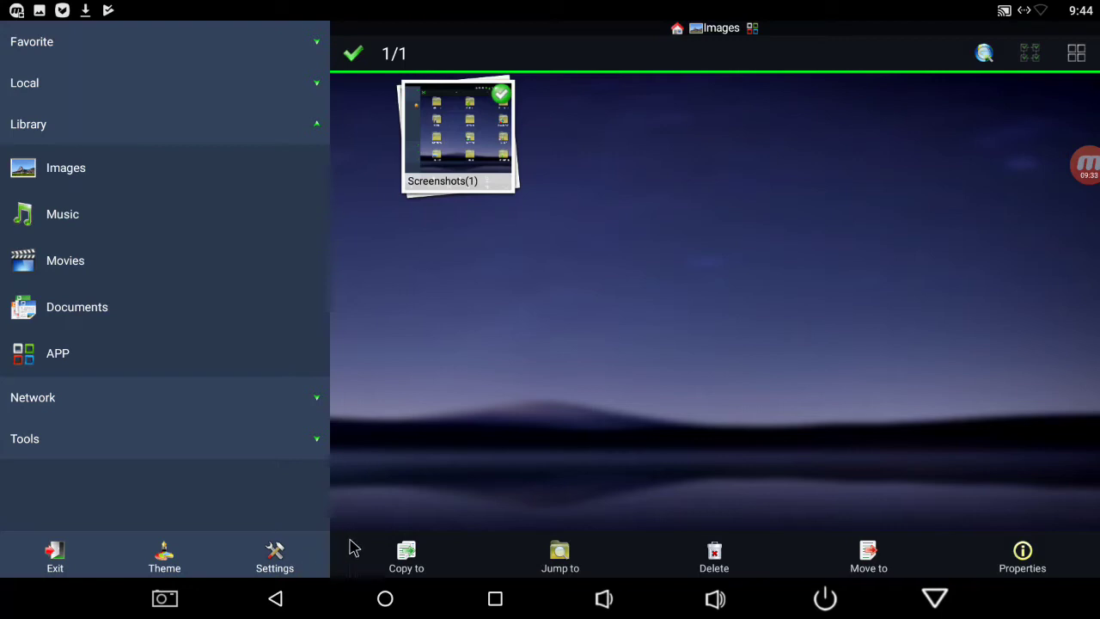
click(407, 559)
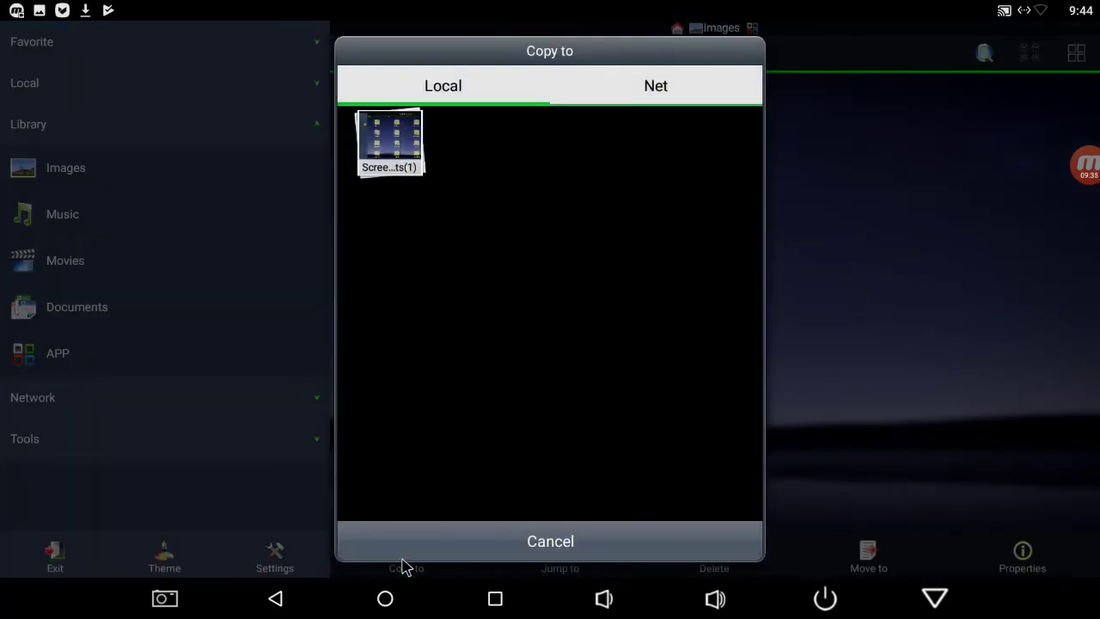
click(455, 539)
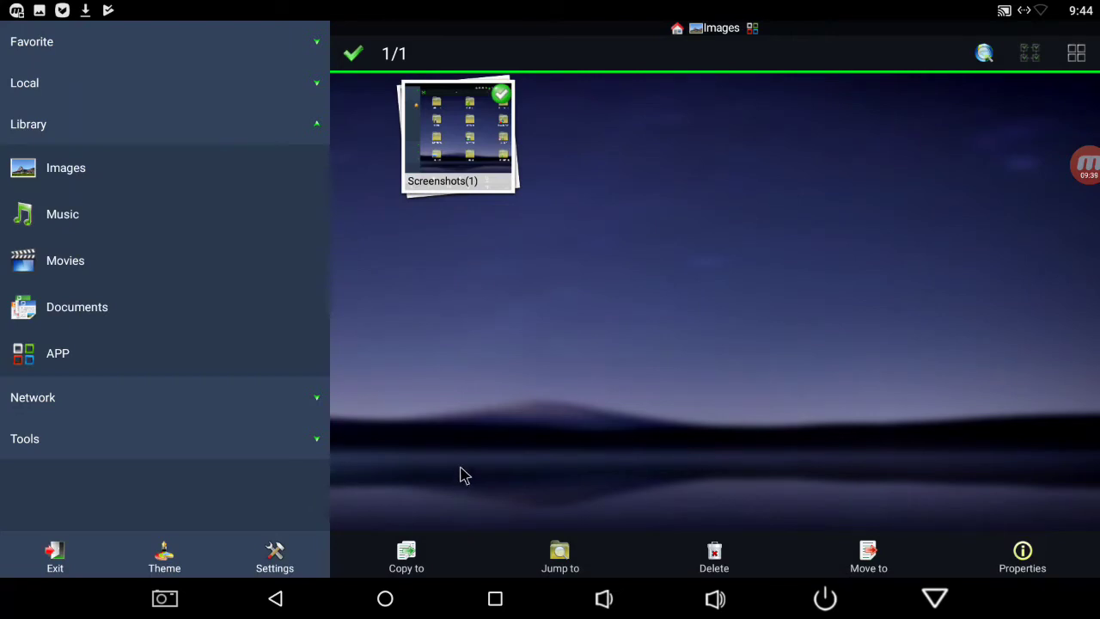
key(Escape)
key(Escape)
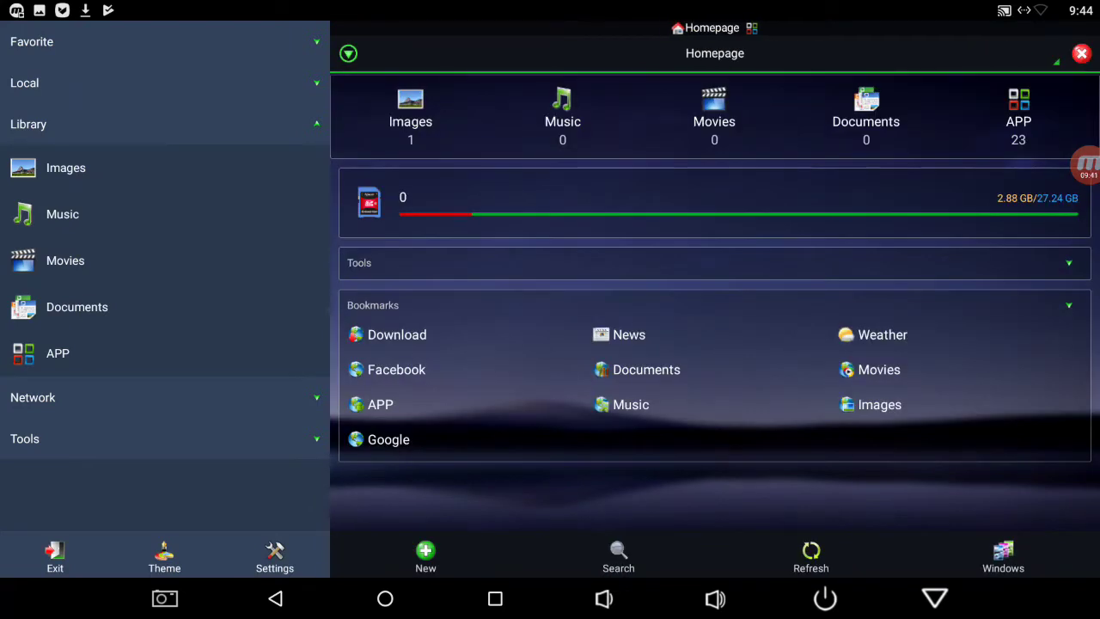
key(Escape)
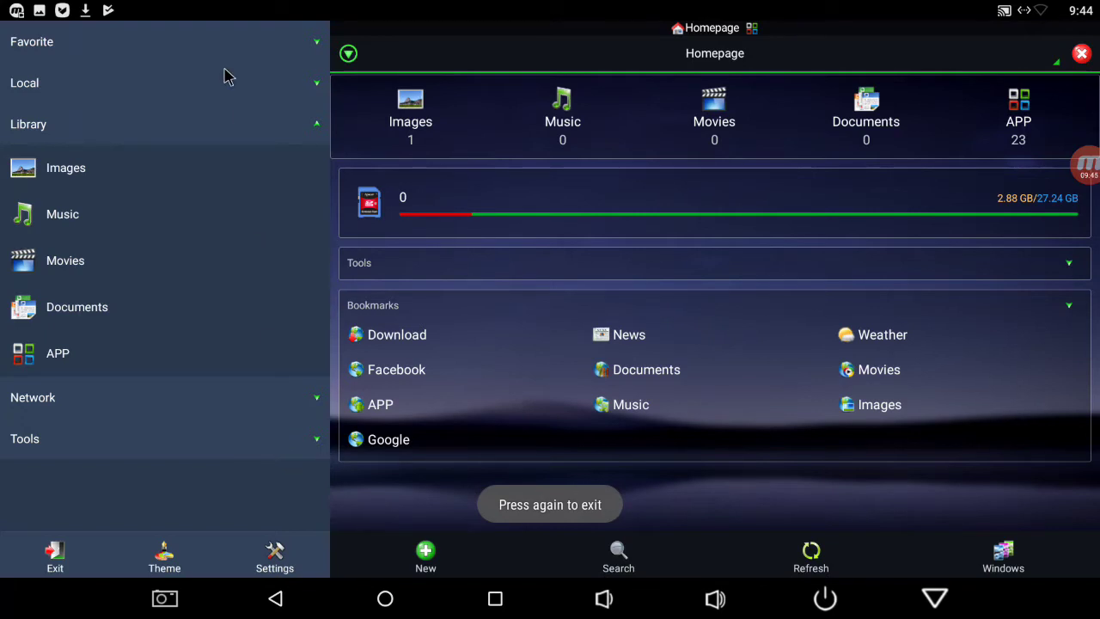
- Open the Google bookmark from the Favorite section and hide the side navigation to view the web page full width
click(219, 27)
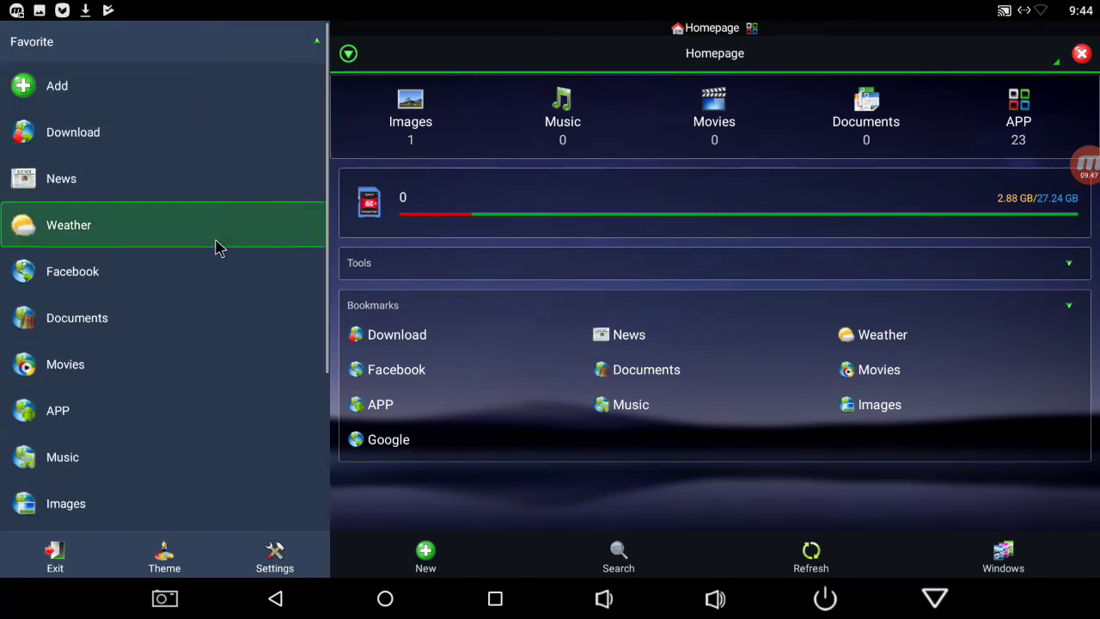
scroll(211, 437, down, 2)
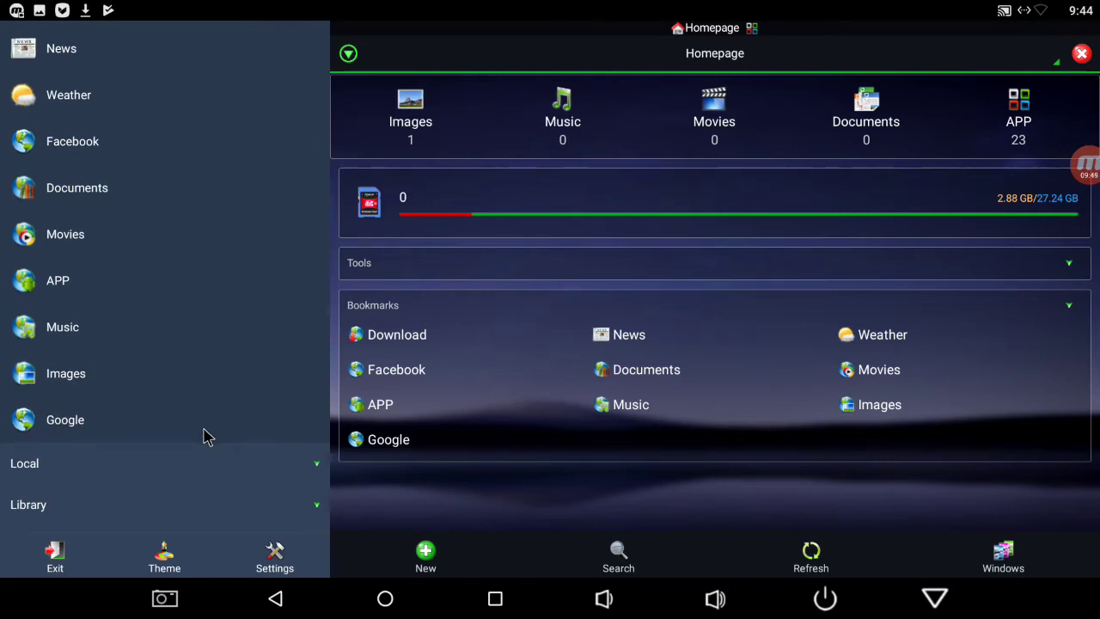
click(211, 435)
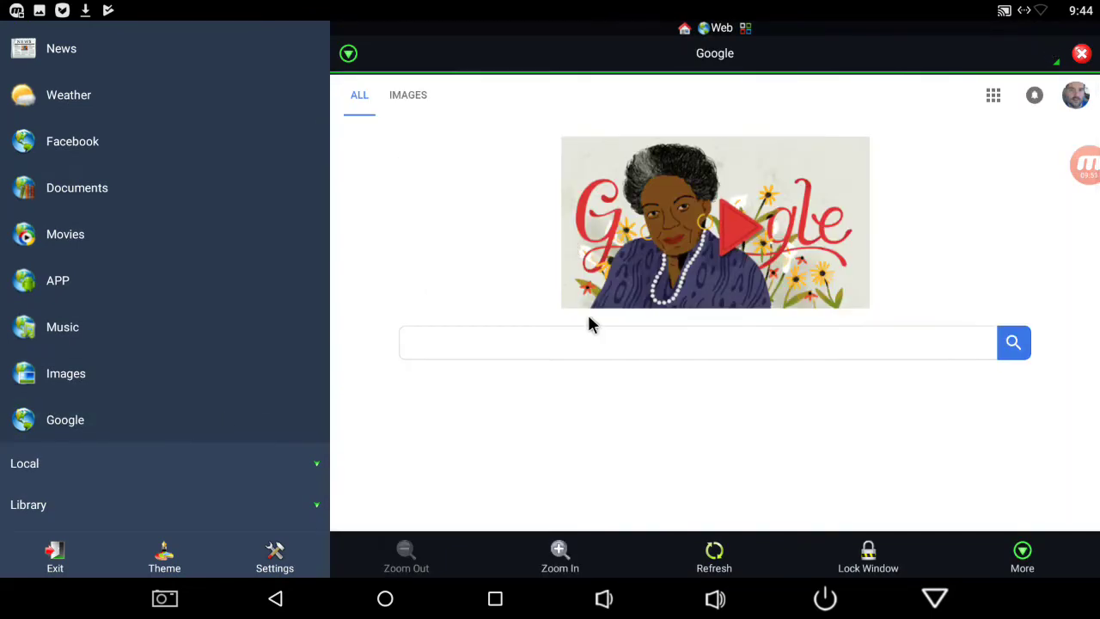
click(349, 54)
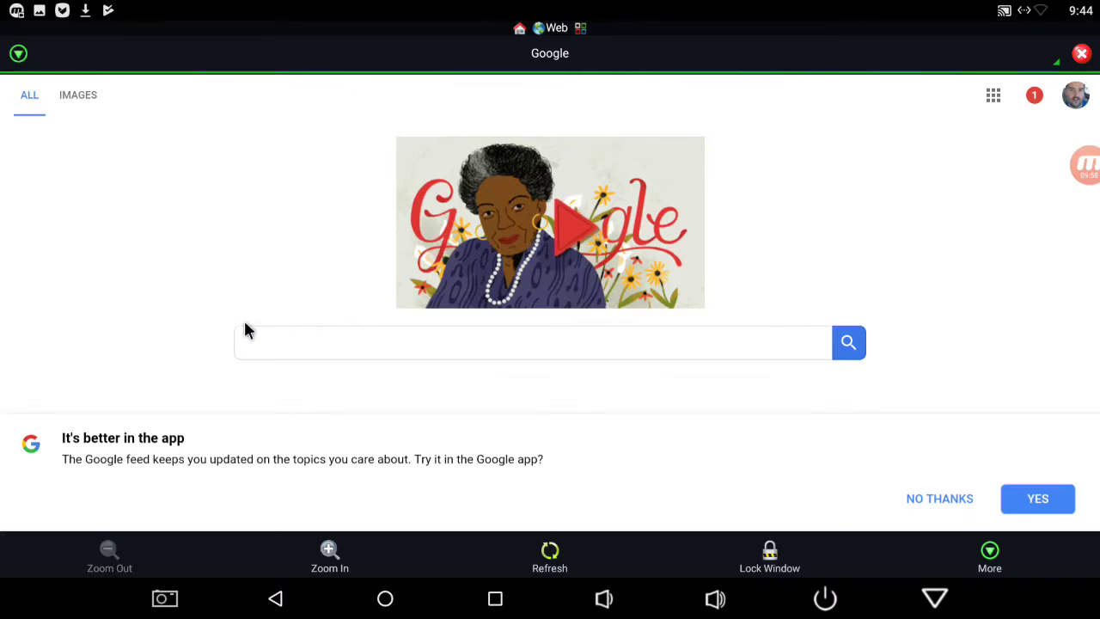
- Search Google for "youtube" and open the YouTube website from the results
click(280, 347)
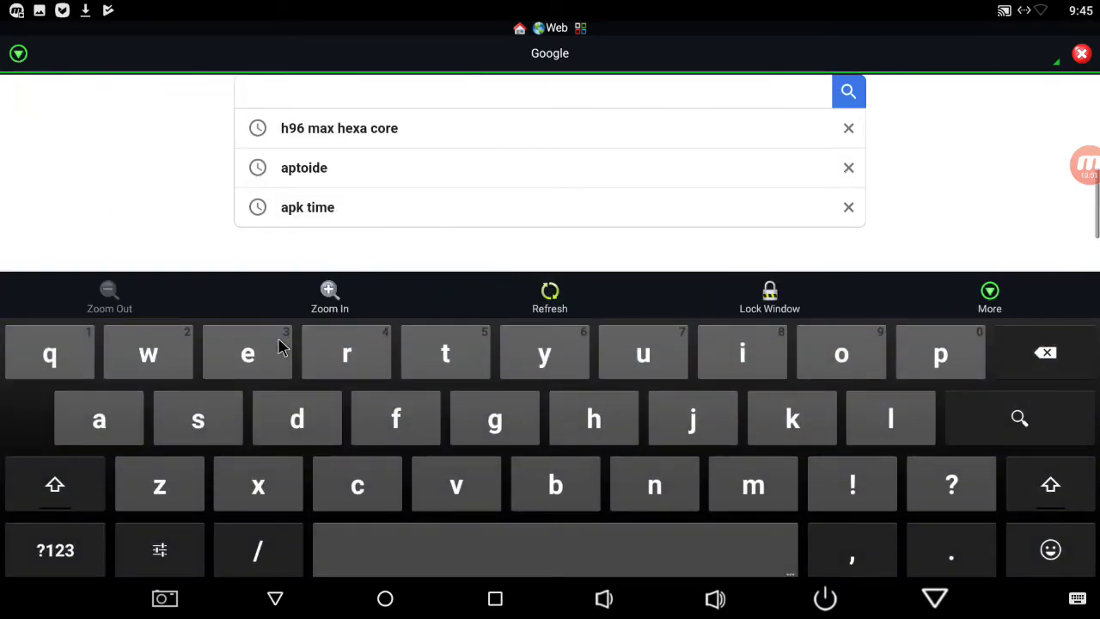
text(yo)
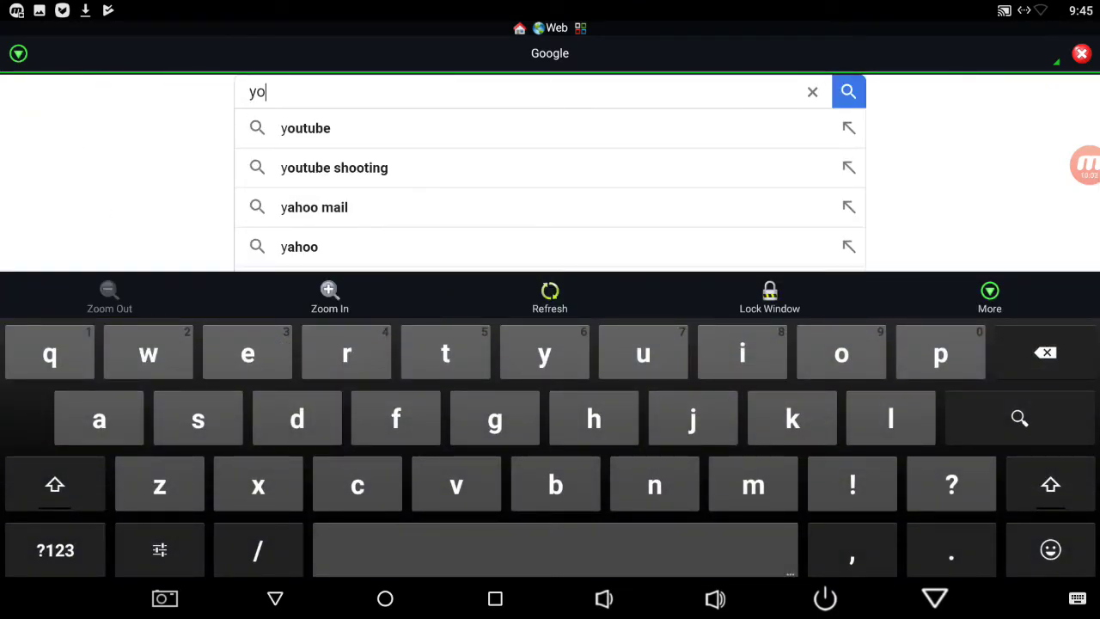
text(utube)
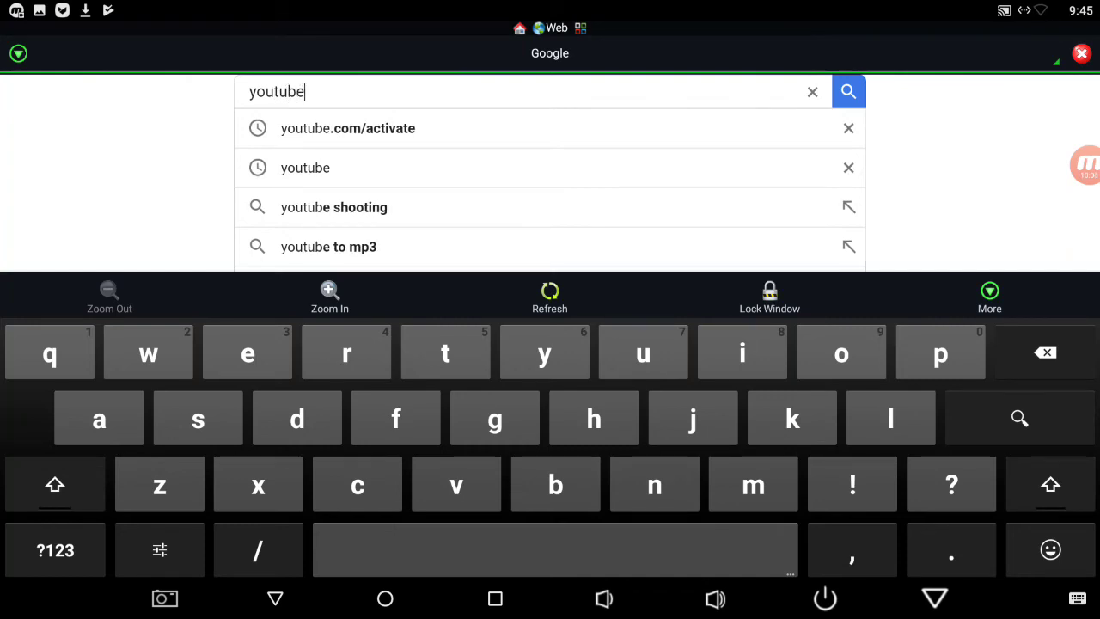
key(Return)
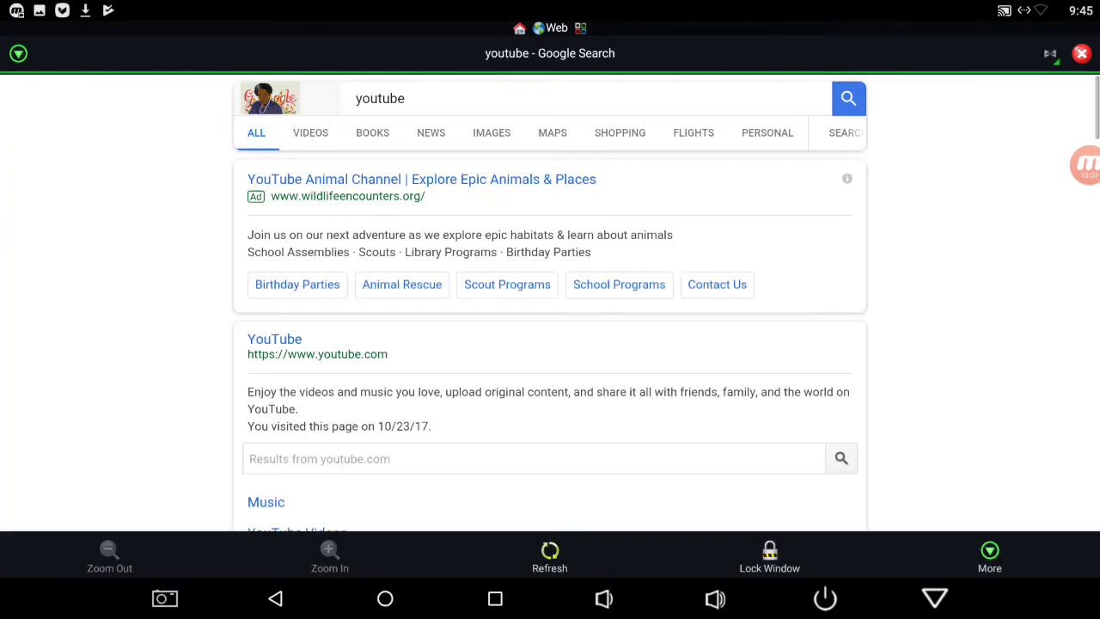
click(287, 339)
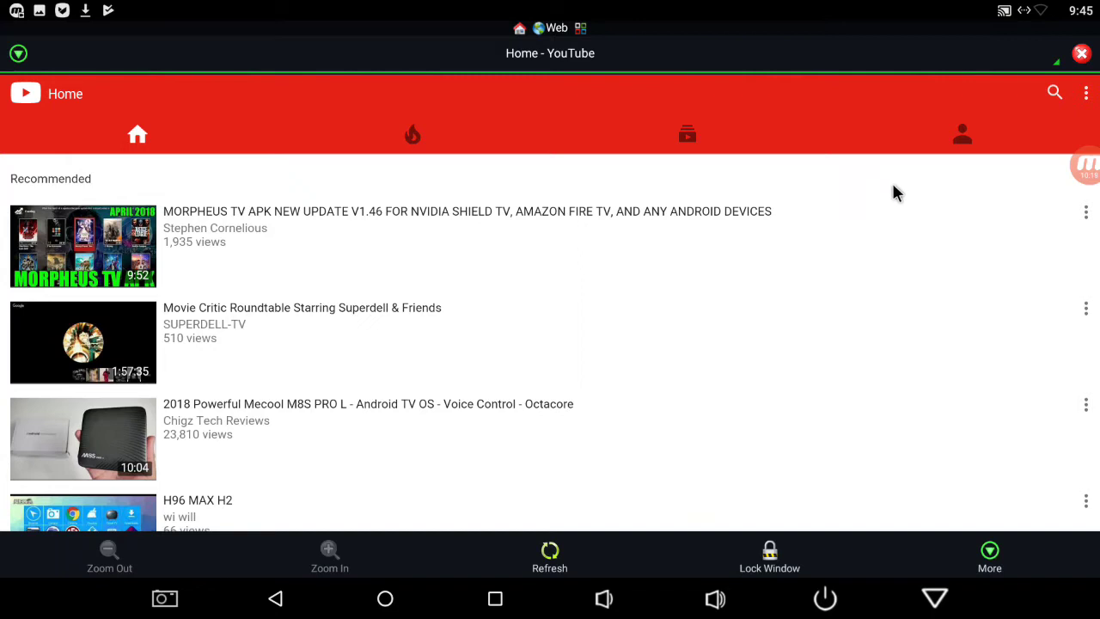
- Search YouTube for the creator's name and open the matching channel
click(1053, 93)
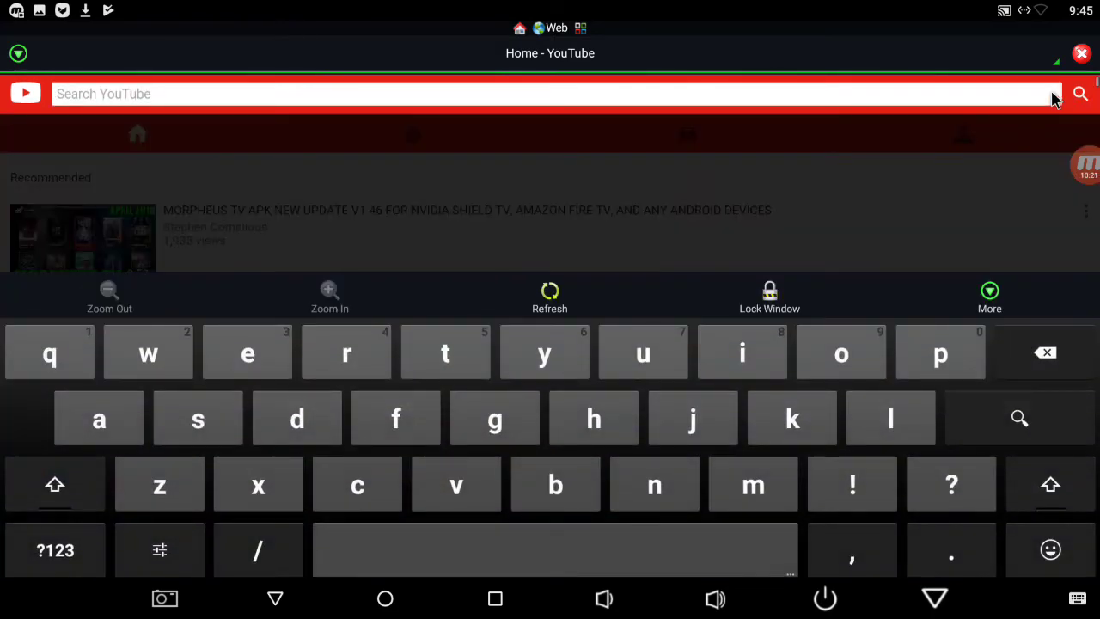
text(ron)
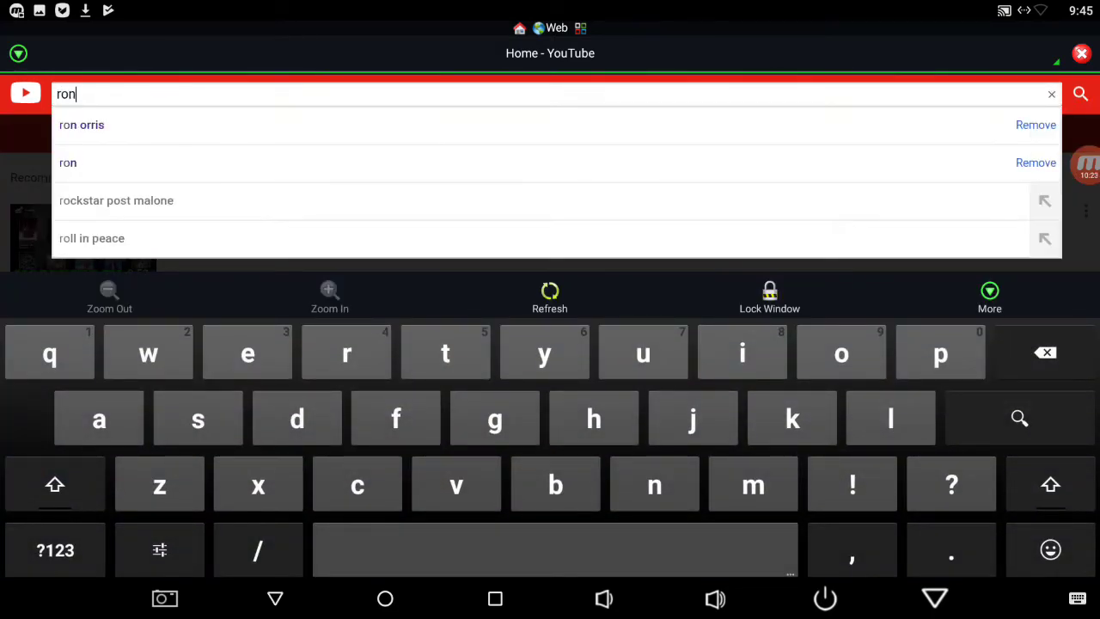
text( orris)
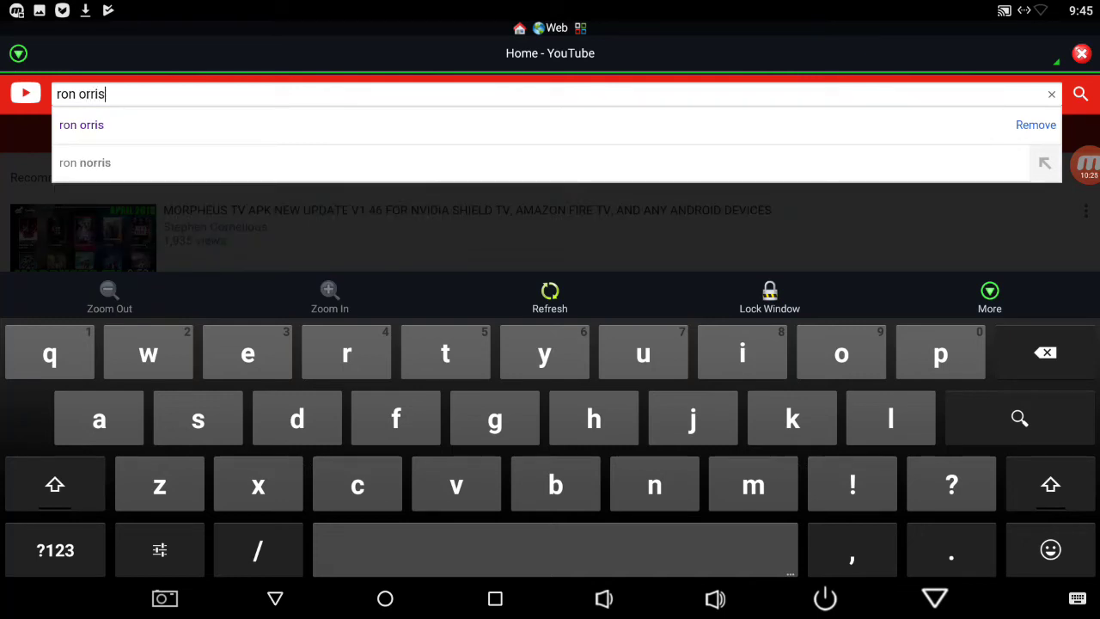
key(Return)
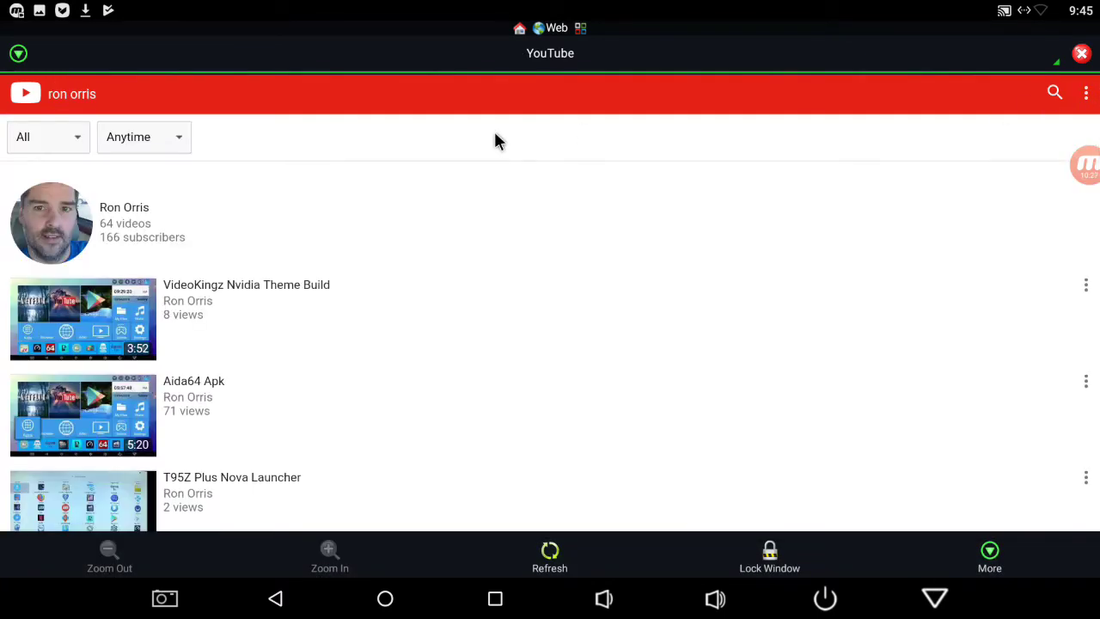
click(105, 212)
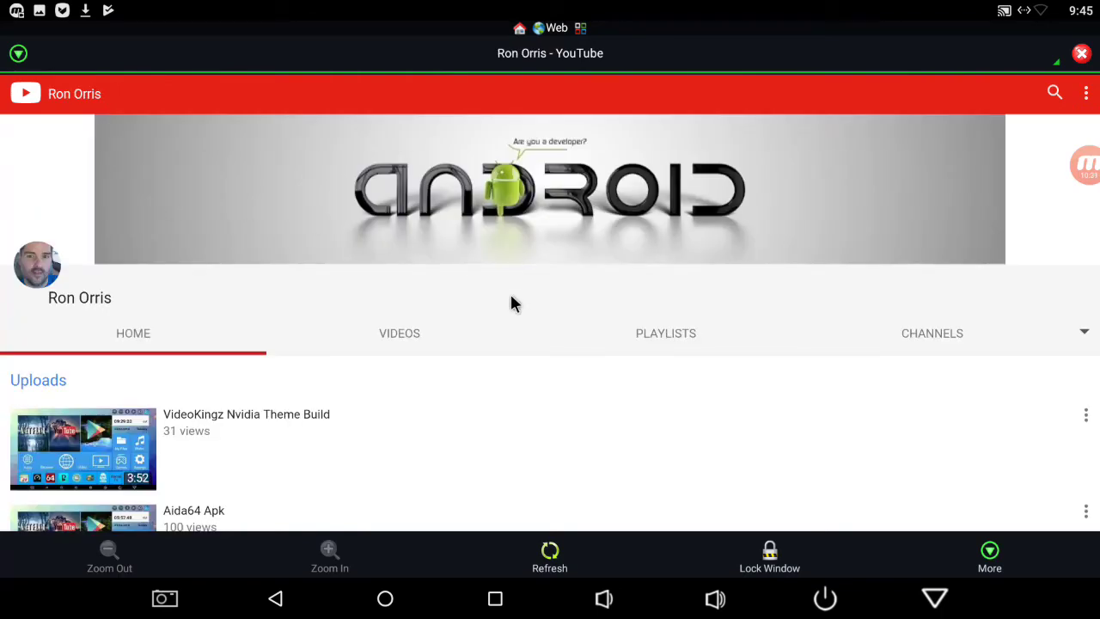
- Play the "Aida64 Apk" video from the channel's uploads and turn the volume down
drag(504, 413, 505, 155)
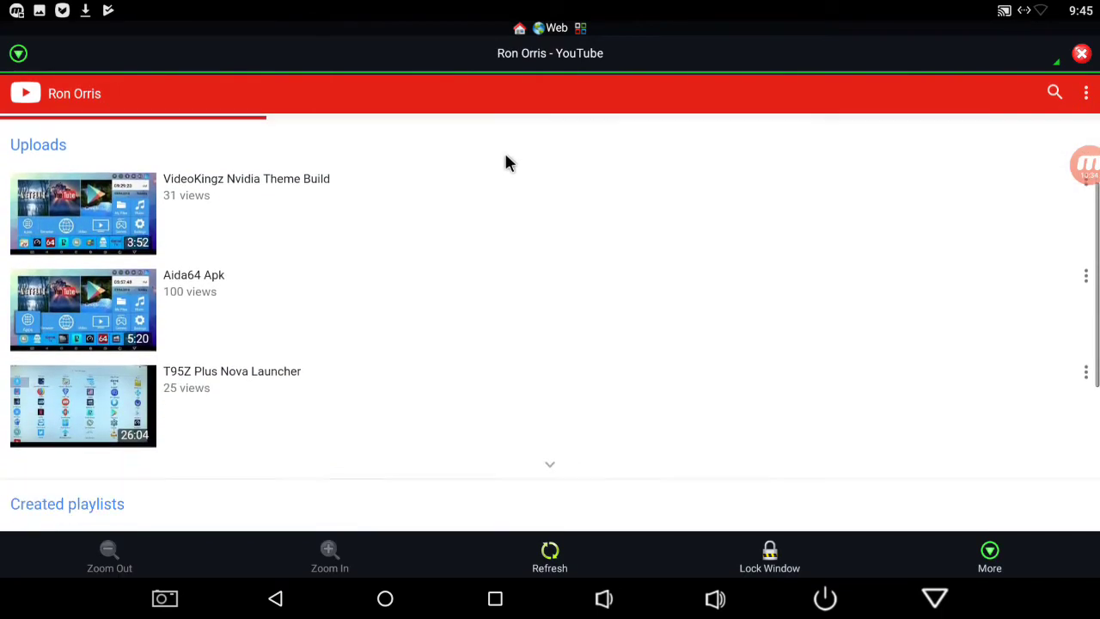
click(67, 325)
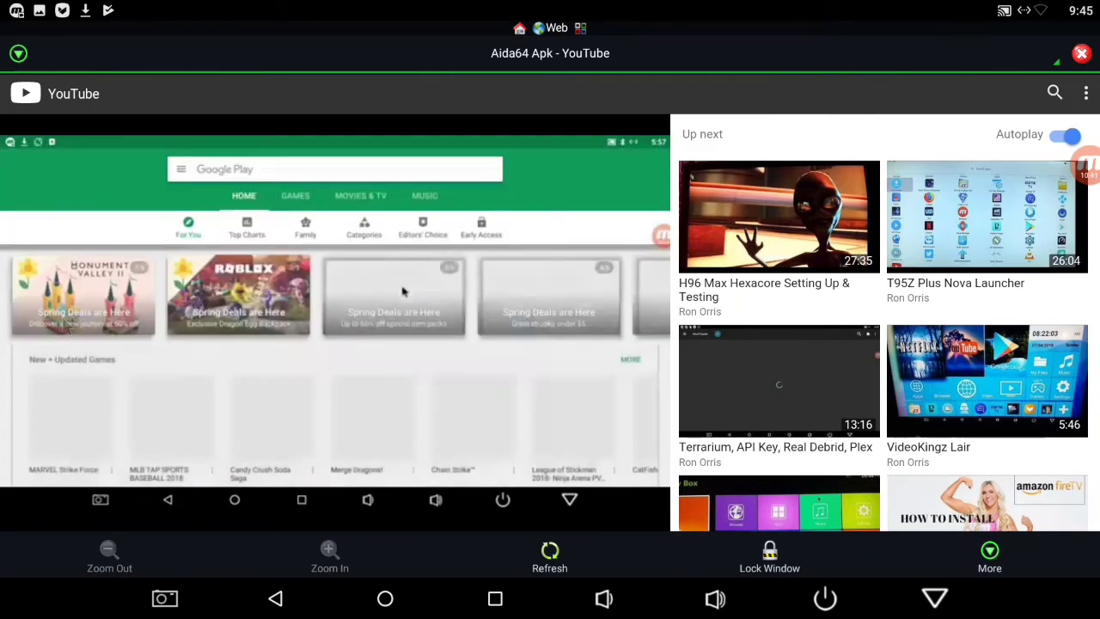
key(XF86AudioRaiseVolume)
key(XF86AudioLowerVolume)
key(XF86AudioLowerVolume)
key(XF86AudioLowerVolume)
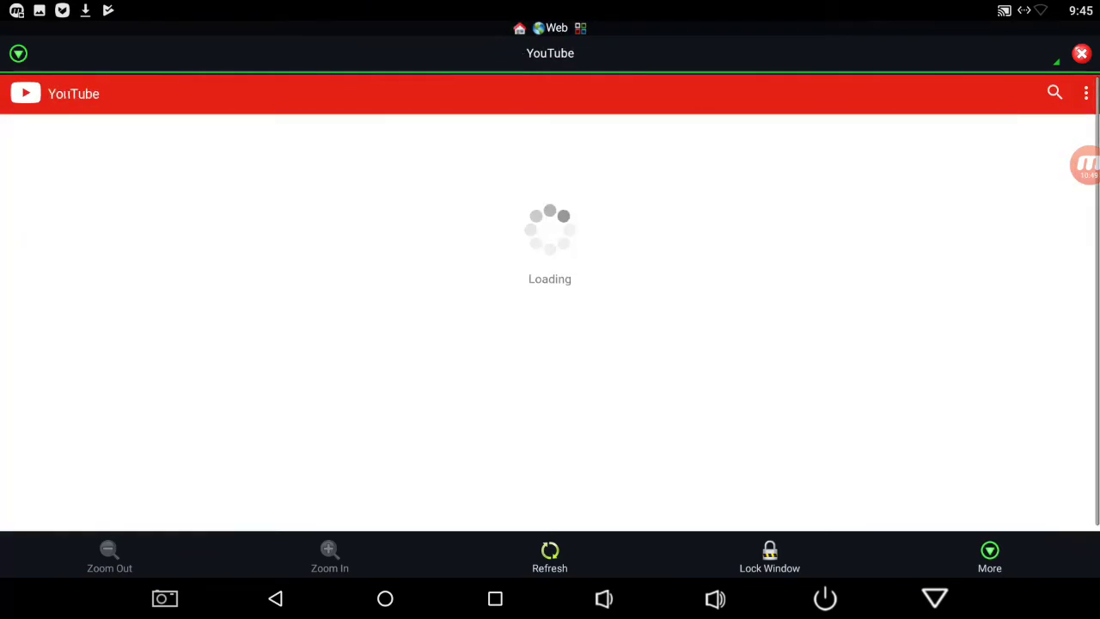
- Bring back the side navigation and expand its Tools section
click(26, 54)
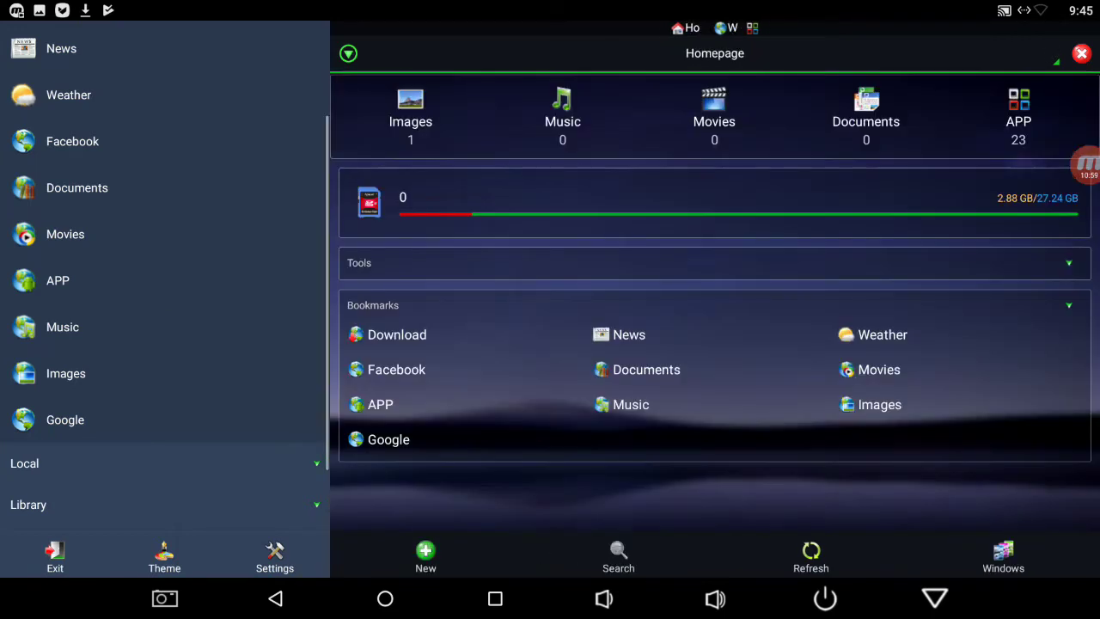
key(Down)
key(Down)
key(Down)
key(Down)
key(Down)
key(Down)
key(Down)
key(Down)
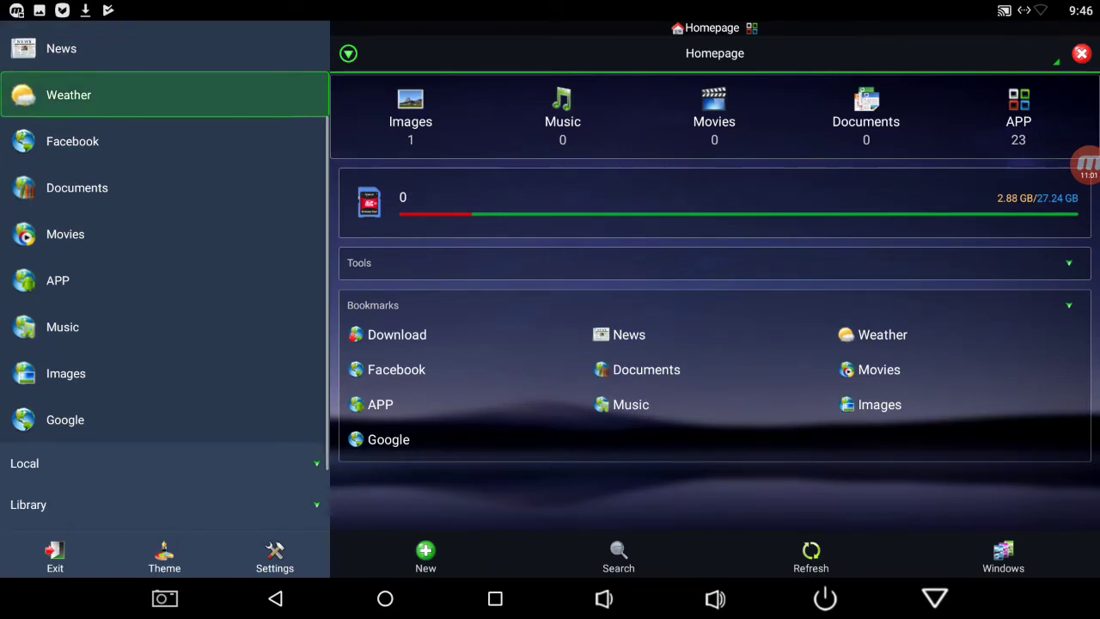
key(Down)
key(Down)
key(Down)
key(Down)
key(Down)
key(Down)
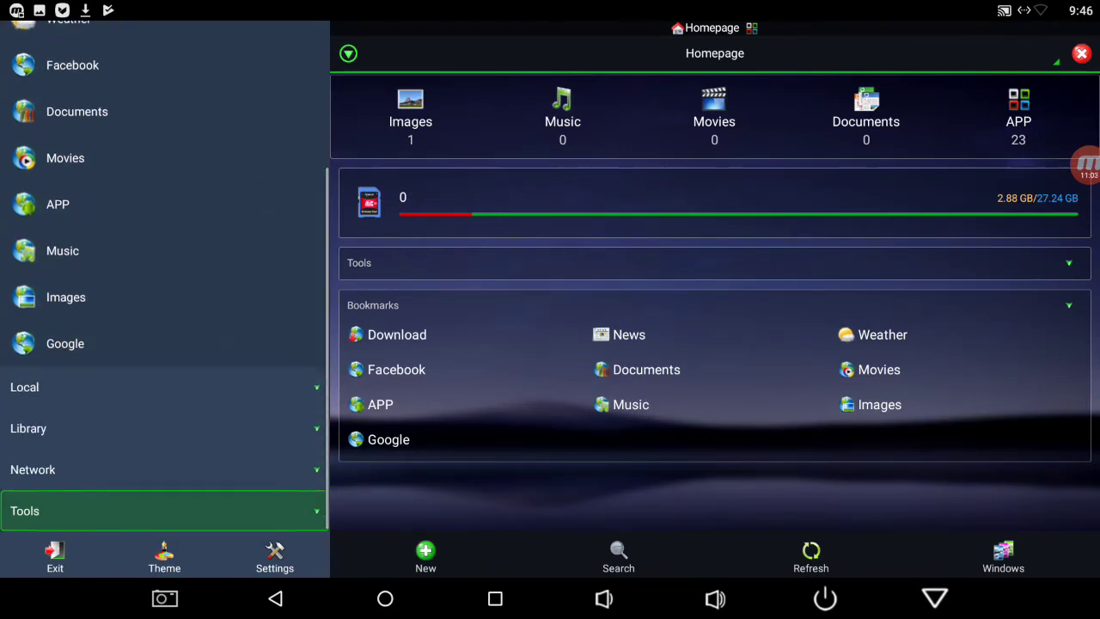
key(Up)
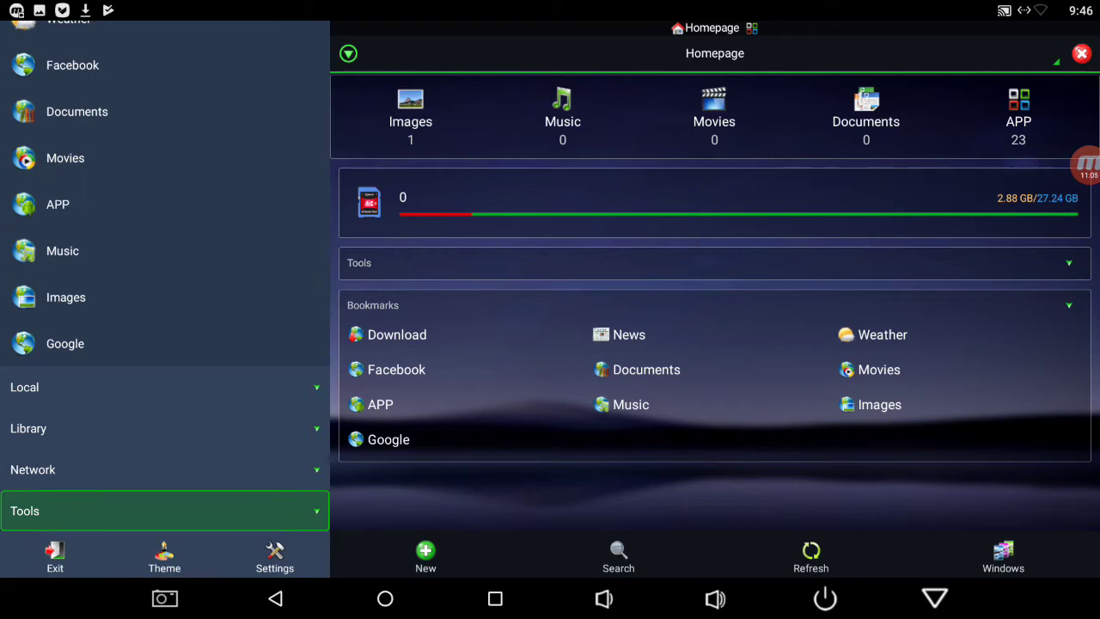
key(Return)
- Look through the Tools entries from Download Manager down to Show icon on folder and back
key(Down)
key(Down)
key(Down)
key(Down)
key(Down)
key(Down)
key(Down)
key(Down)
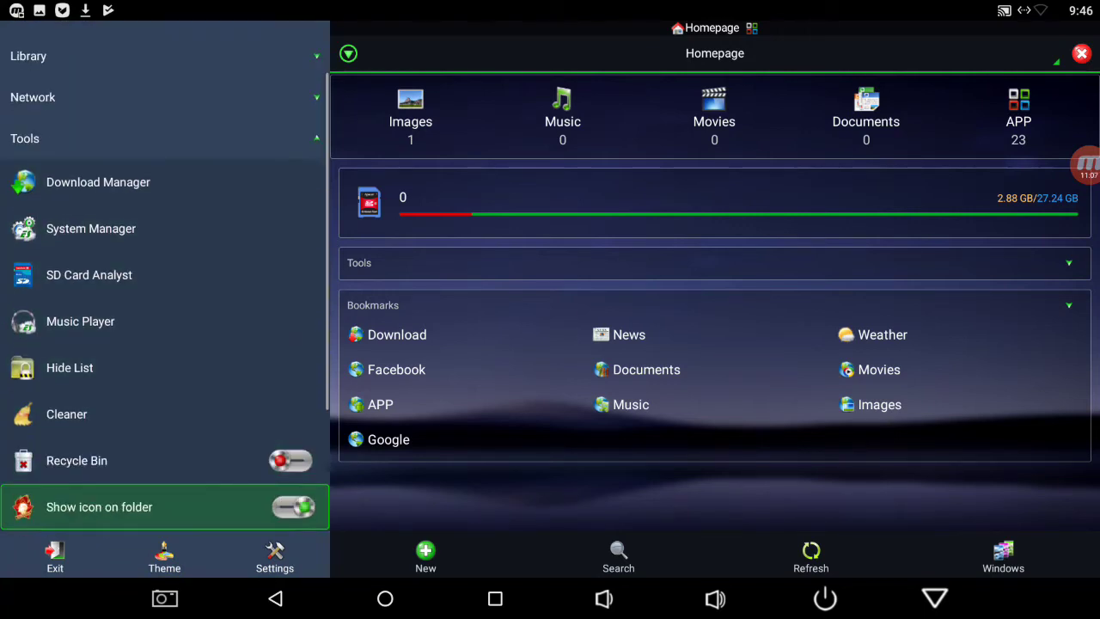
key(Up)
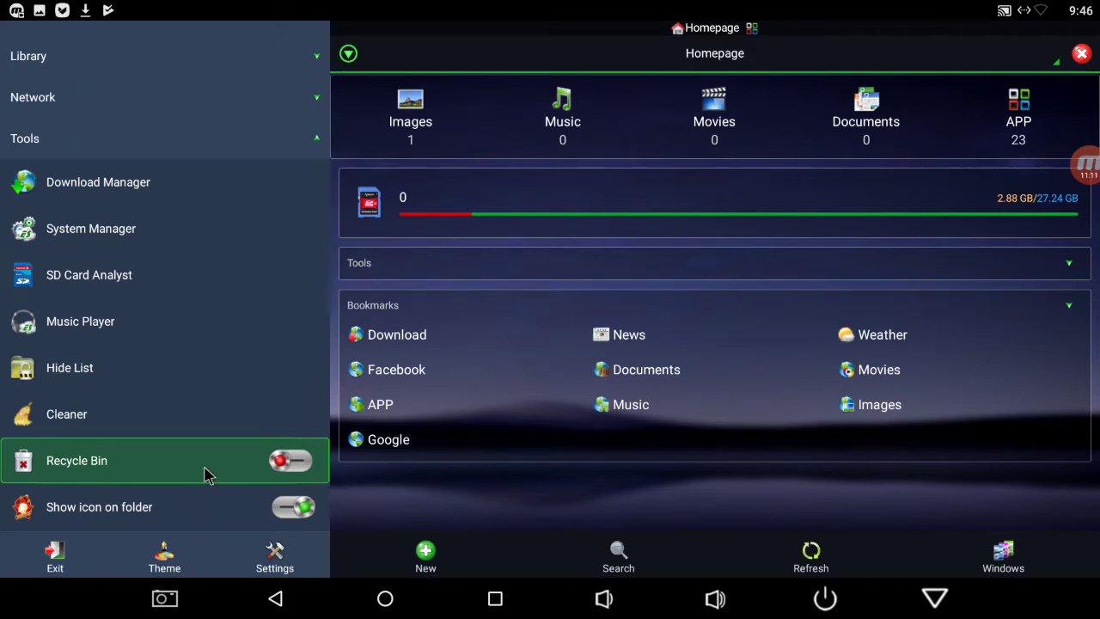
key(Up)
key(Up)
key(Up)
key(Up)
key(Up)
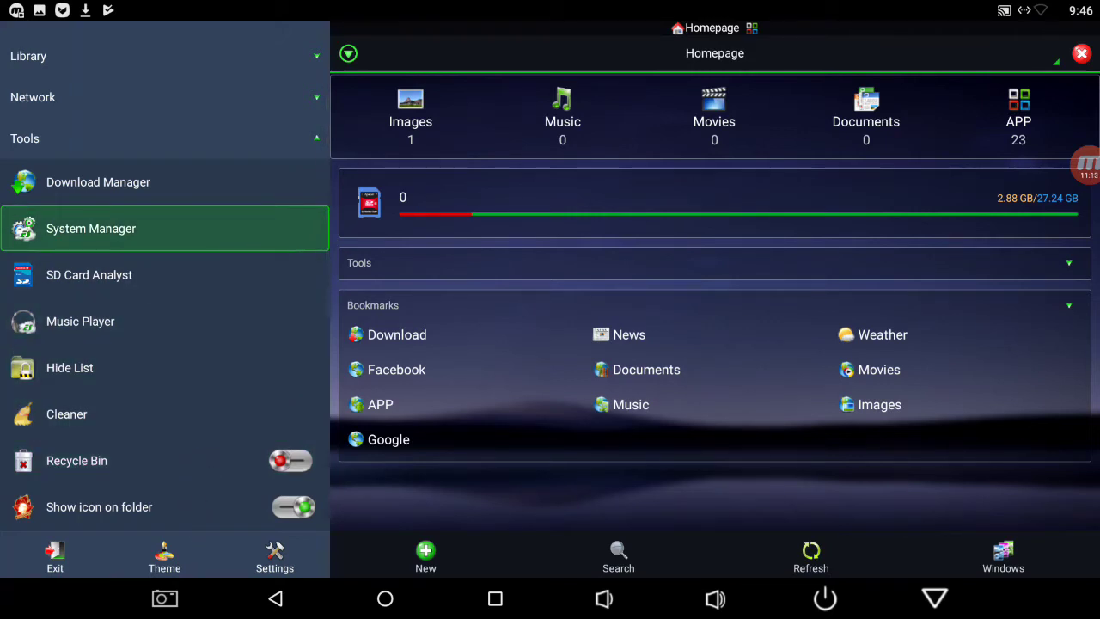
key(Up)
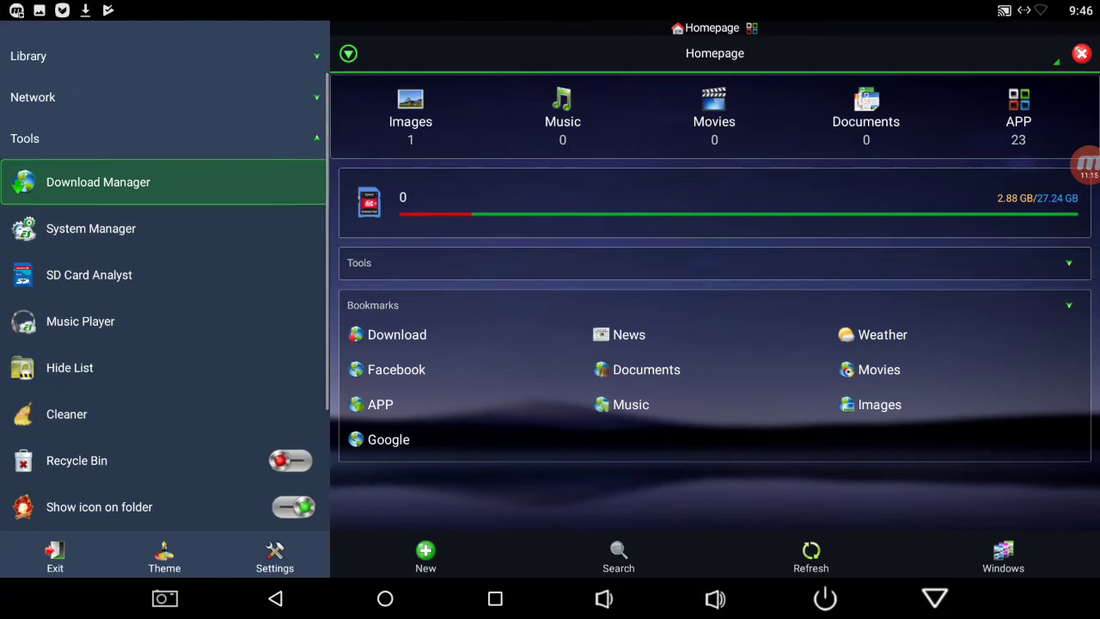
- Open System Manager, agree to find and install the ES Task Manager module, and open its listing with Aptoide just once
key(Down)
key(Return)
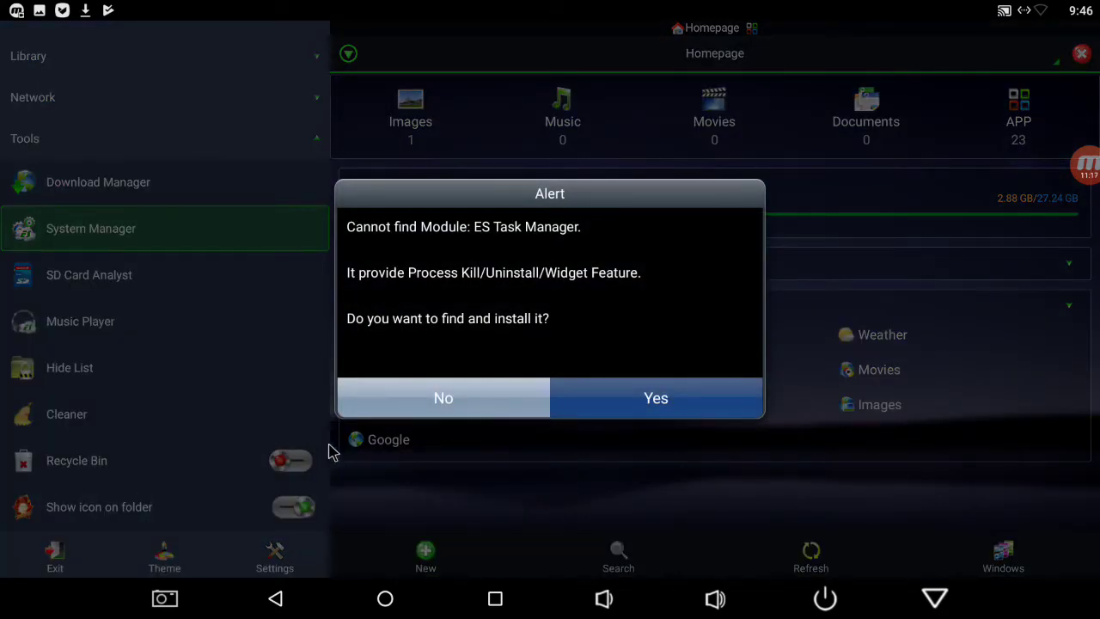
click(668, 398)
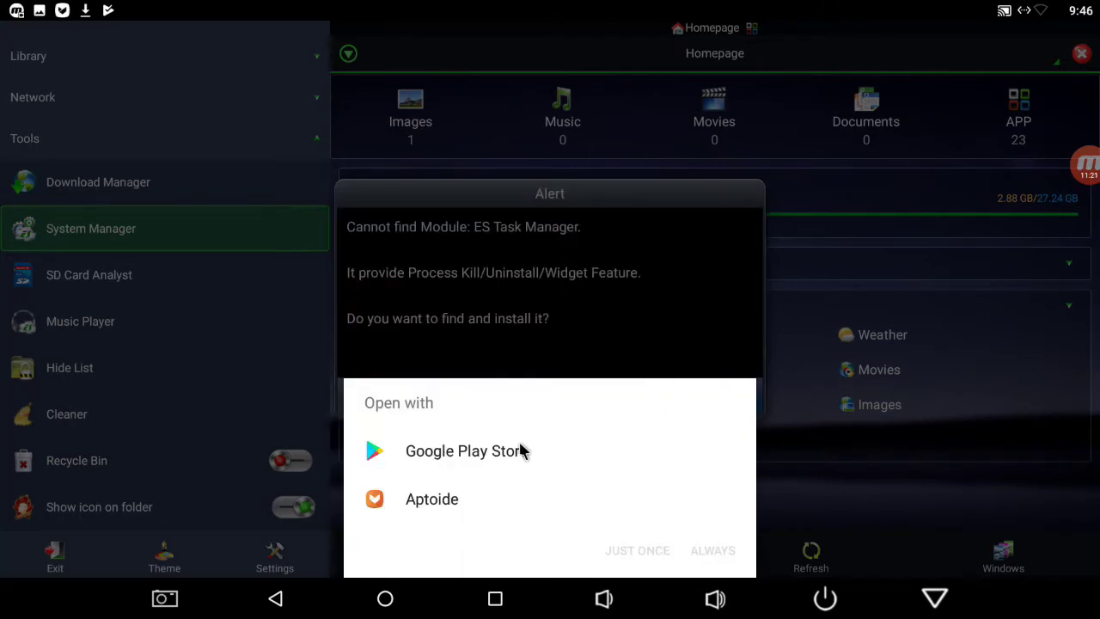
click(504, 509)
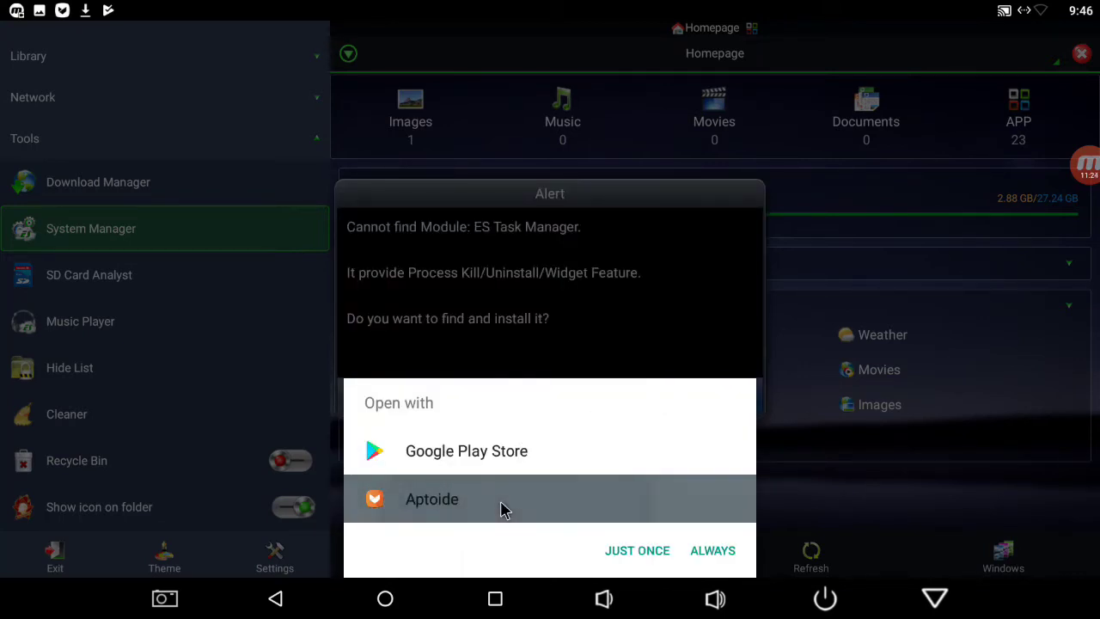
click(624, 551)
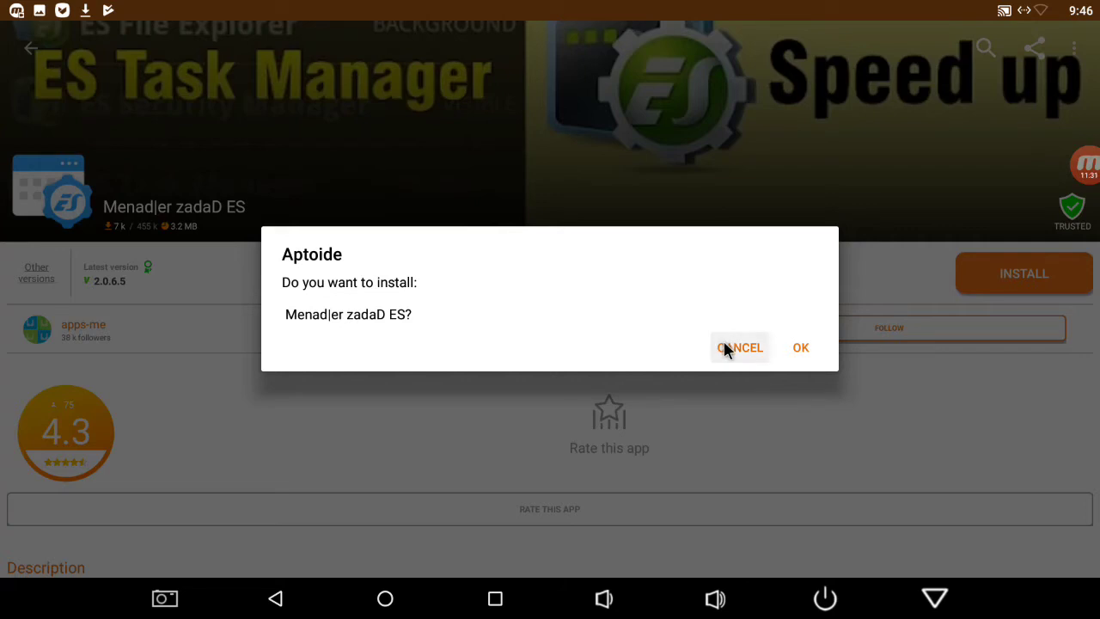
- Cancel the Menad|er zadaD ES installation and search Aptoide for es task manager
click(724, 348)
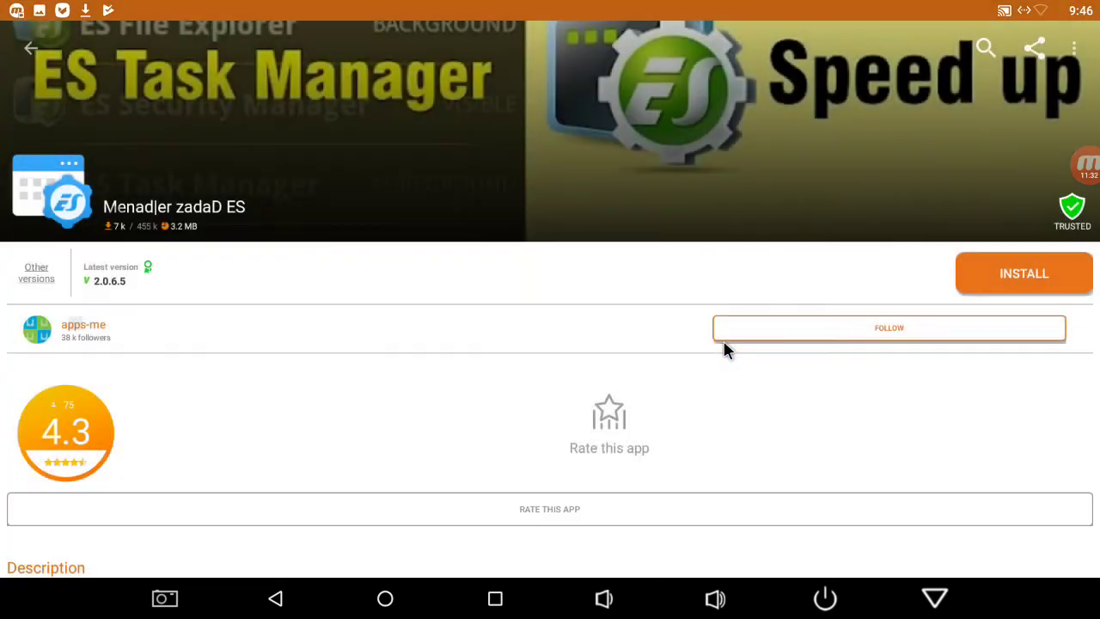
click(991, 54)
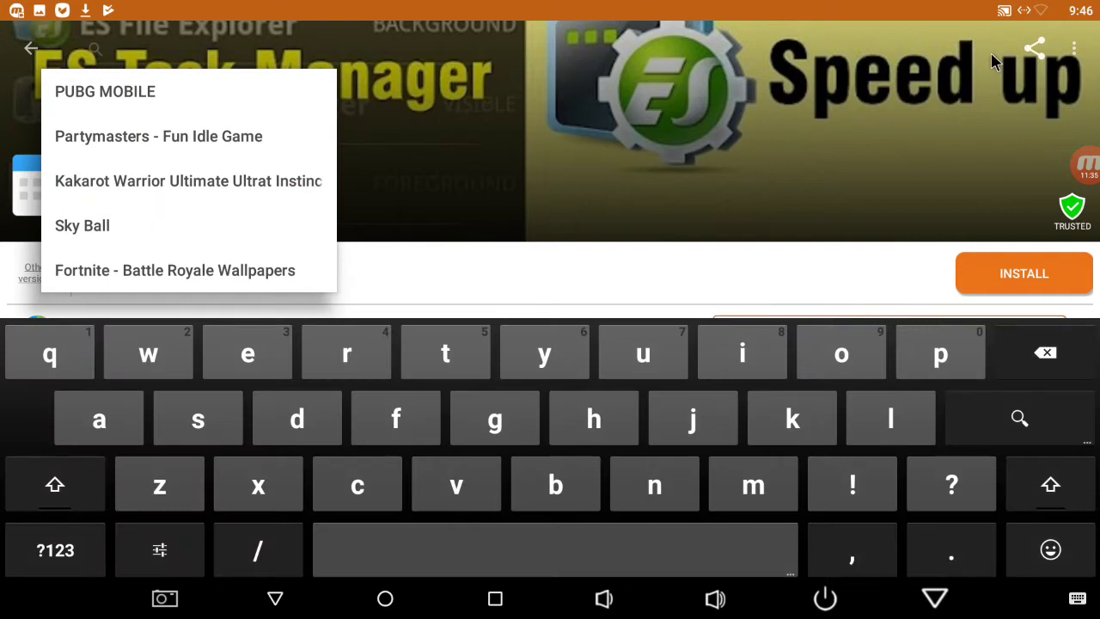
text(es )
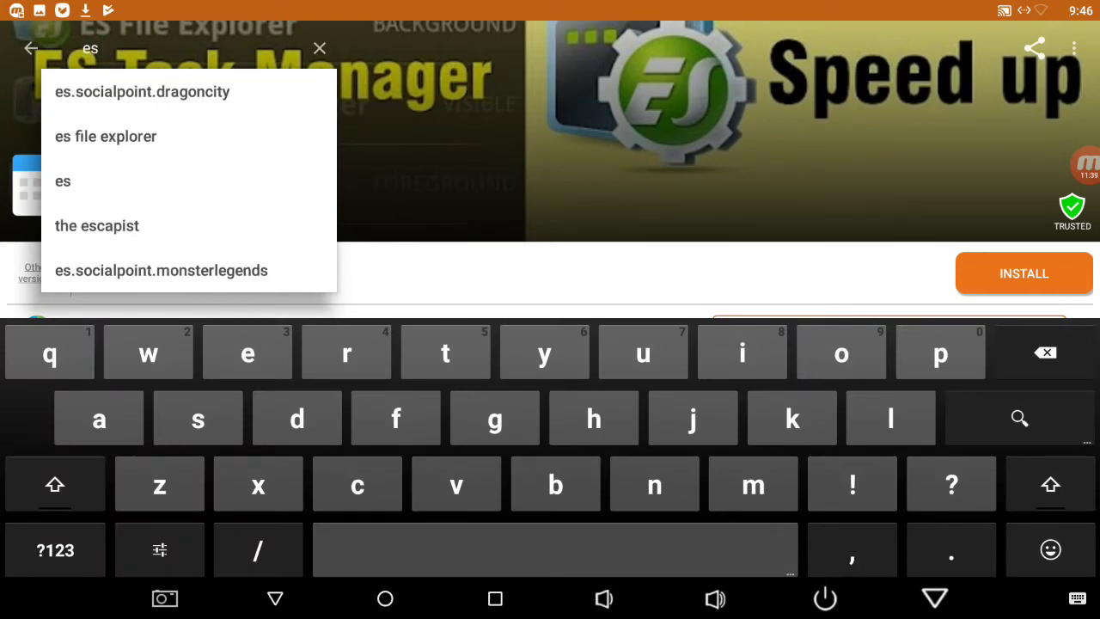
text(task)
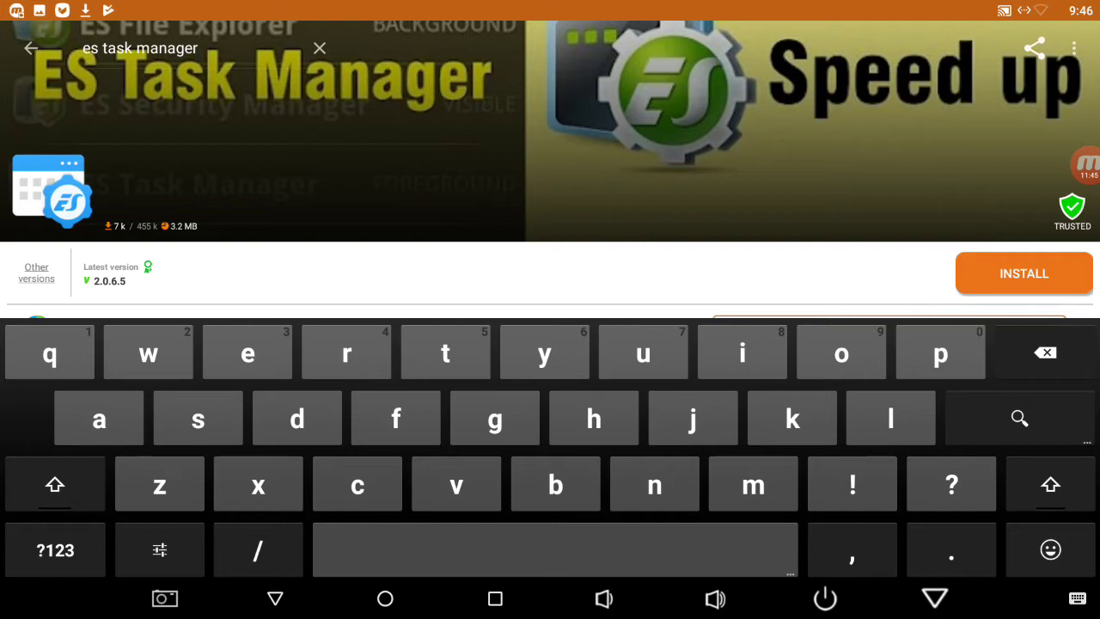
text(manager)
key(Return)
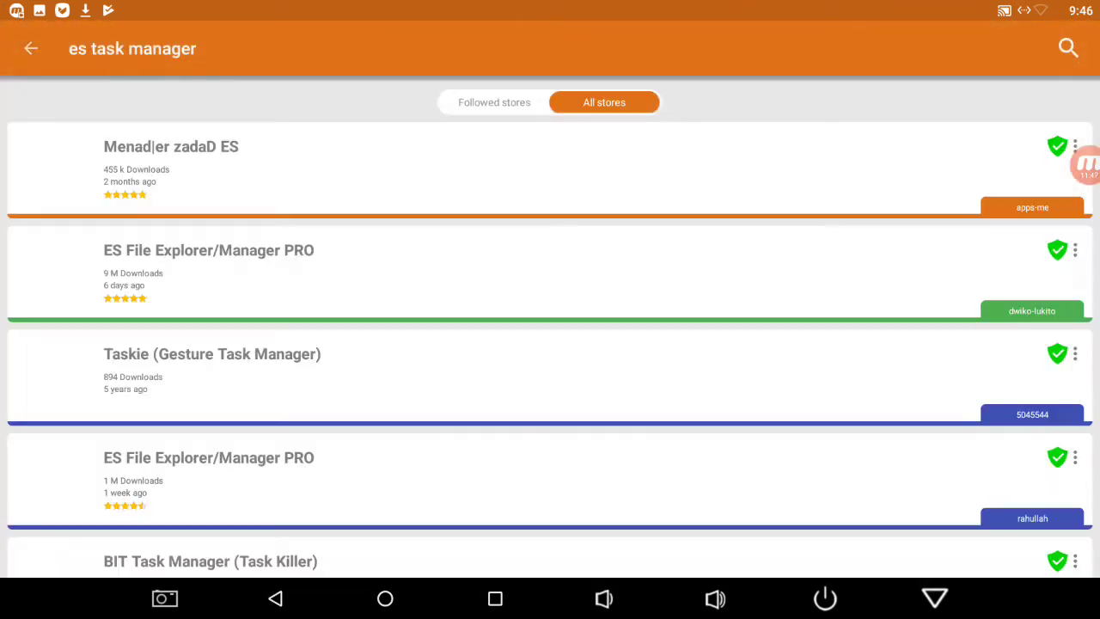
- Install ES File Explorer/Manager PRO from the dwiko-lukito store, then dismiss the opened app and return to the search results
click(31, 48)
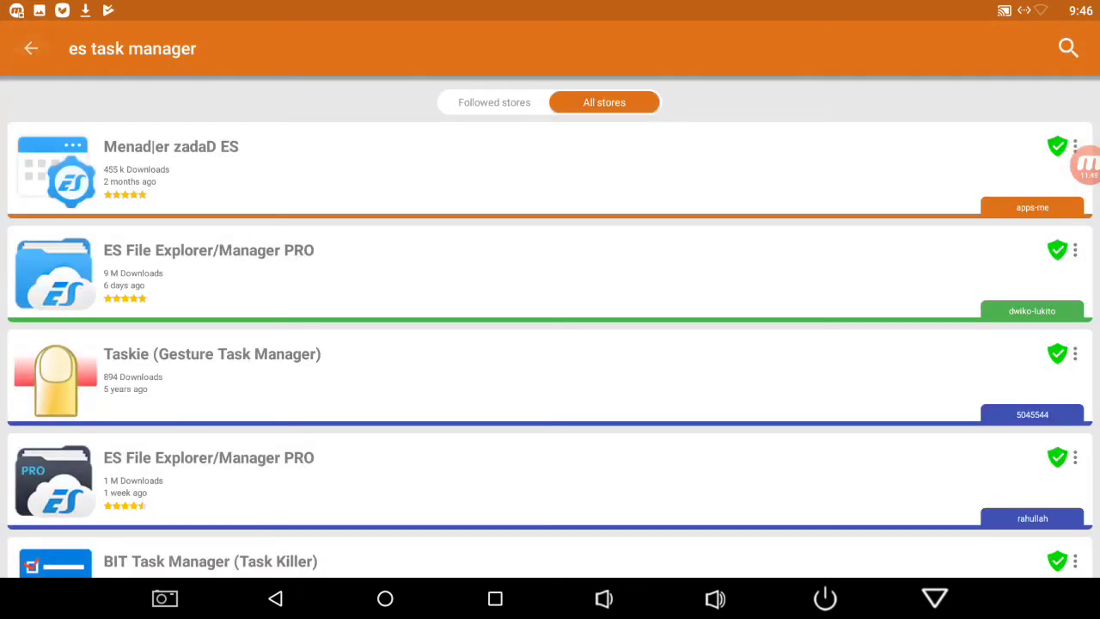
click(230, 286)
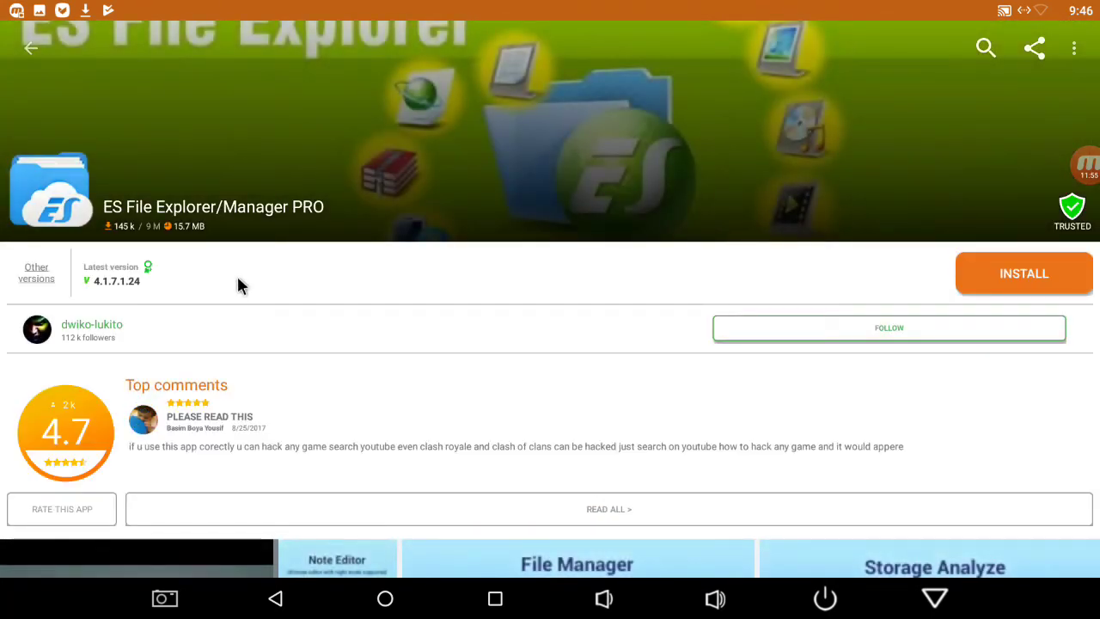
click(985, 272)
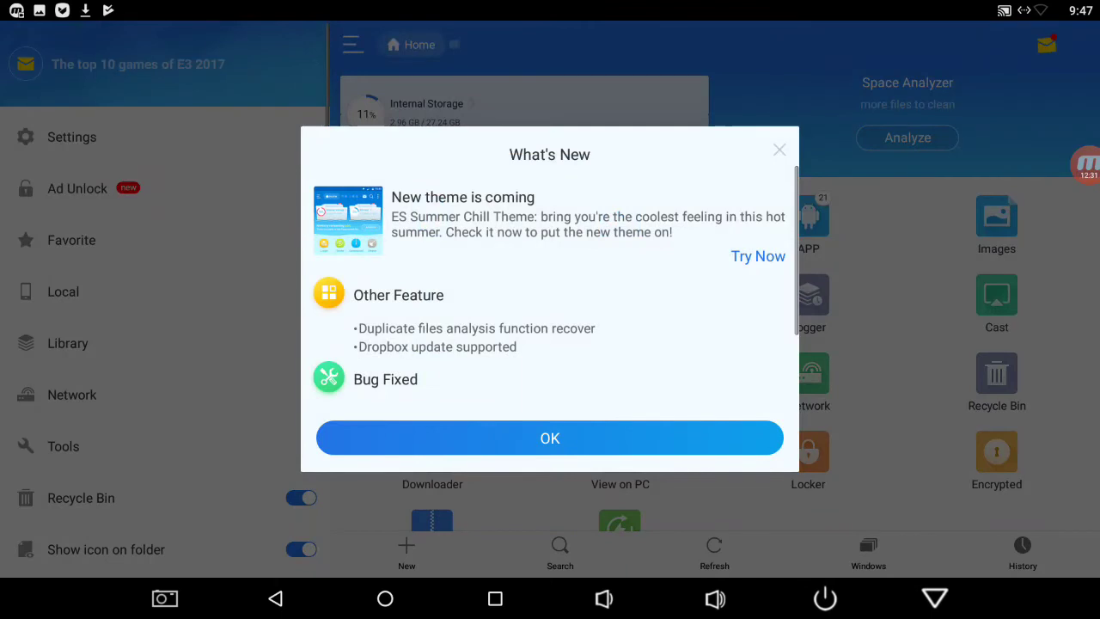
key(Escape)
key(Escape)
key(Escape)
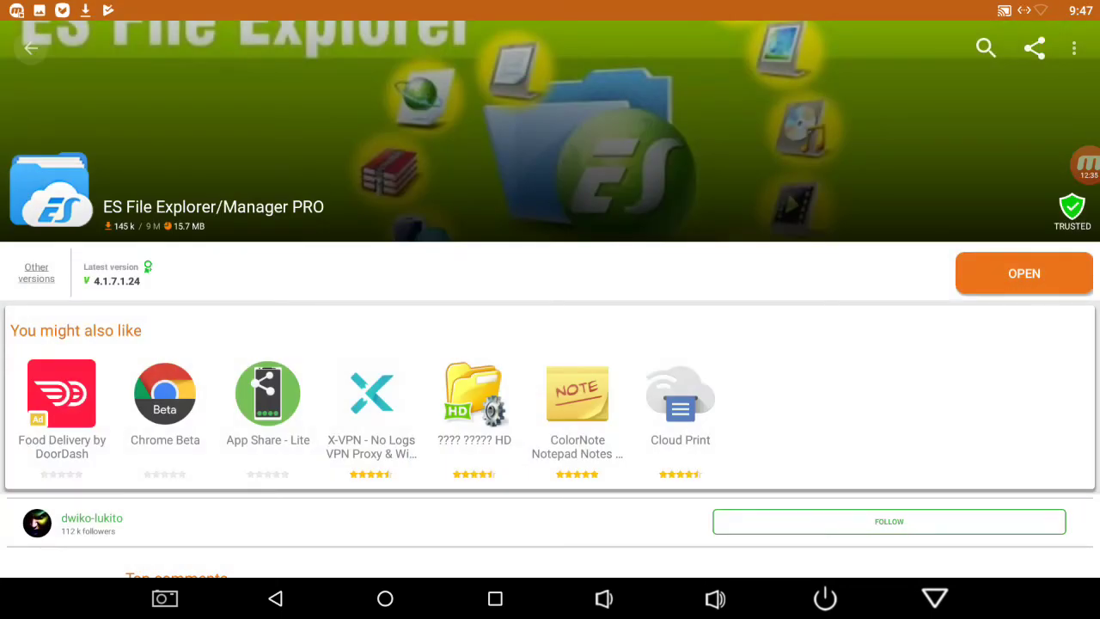
key(Escape)
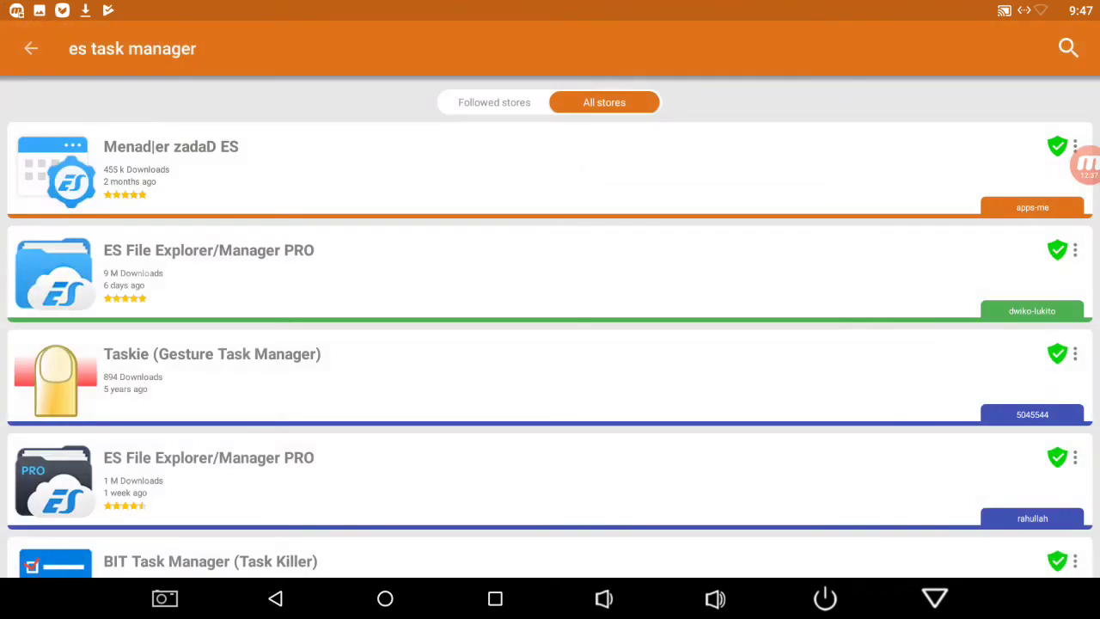
- Look through the es task manager results down to Easy settings and exit Aptoide to the home screen
click(31, 49)
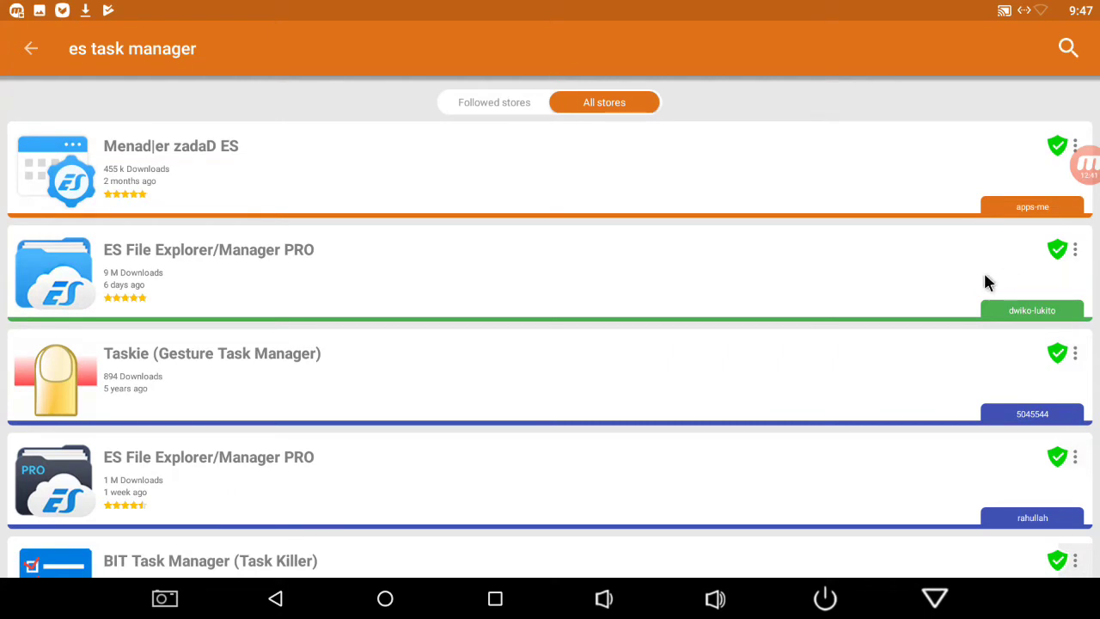
drag(802, 391, 807, 201)
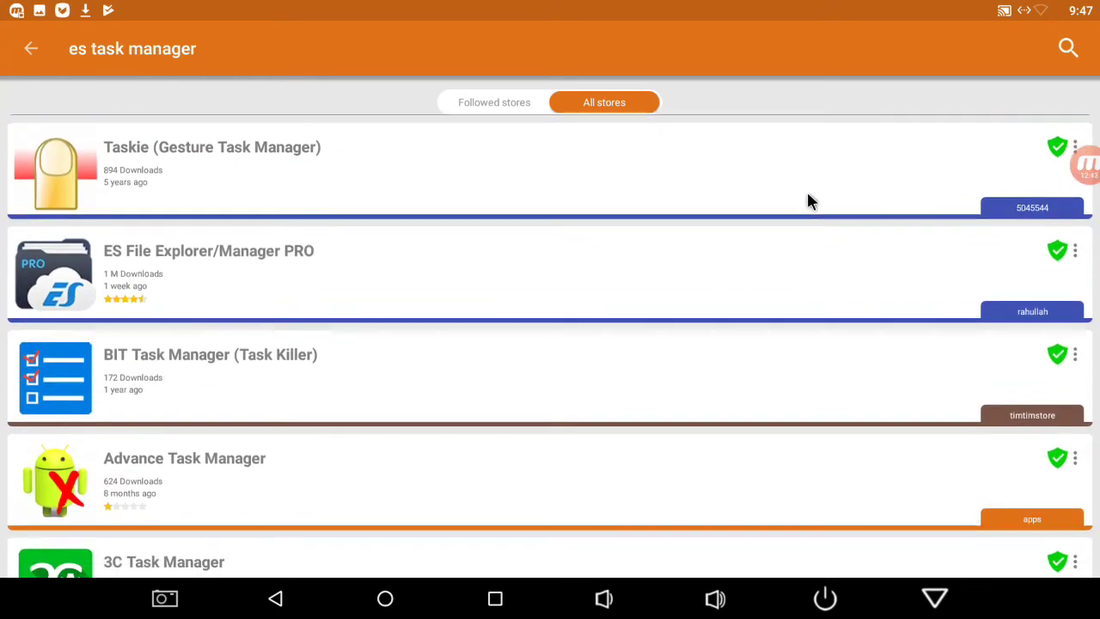
drag(690, 432, 669, 215)
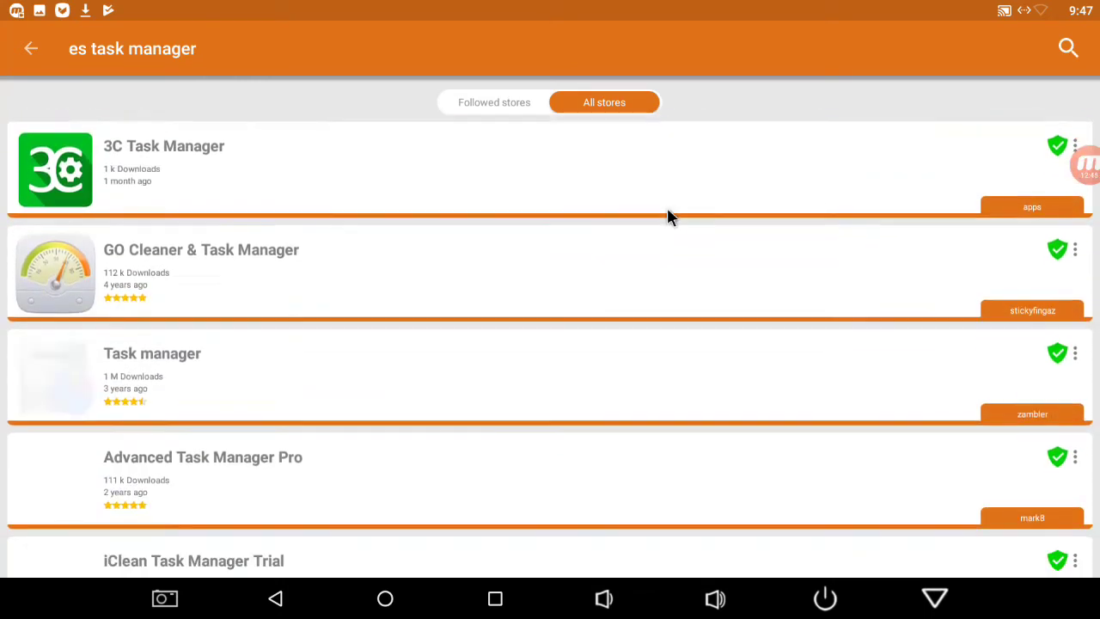
drag(567, 390, 607, 102)
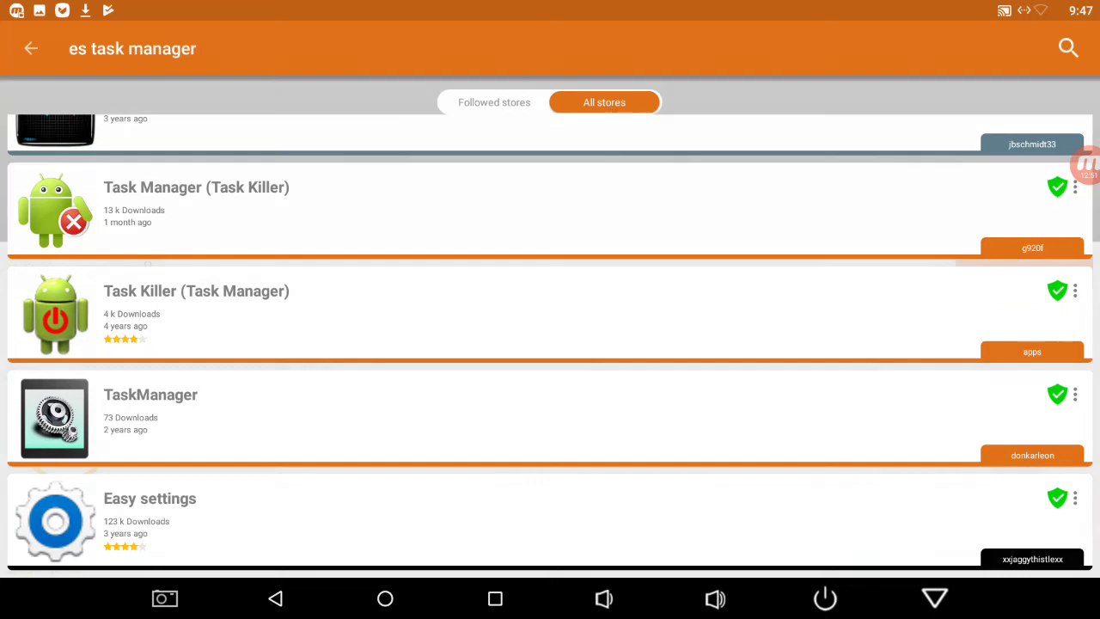
key(Escape)
key(Escape)
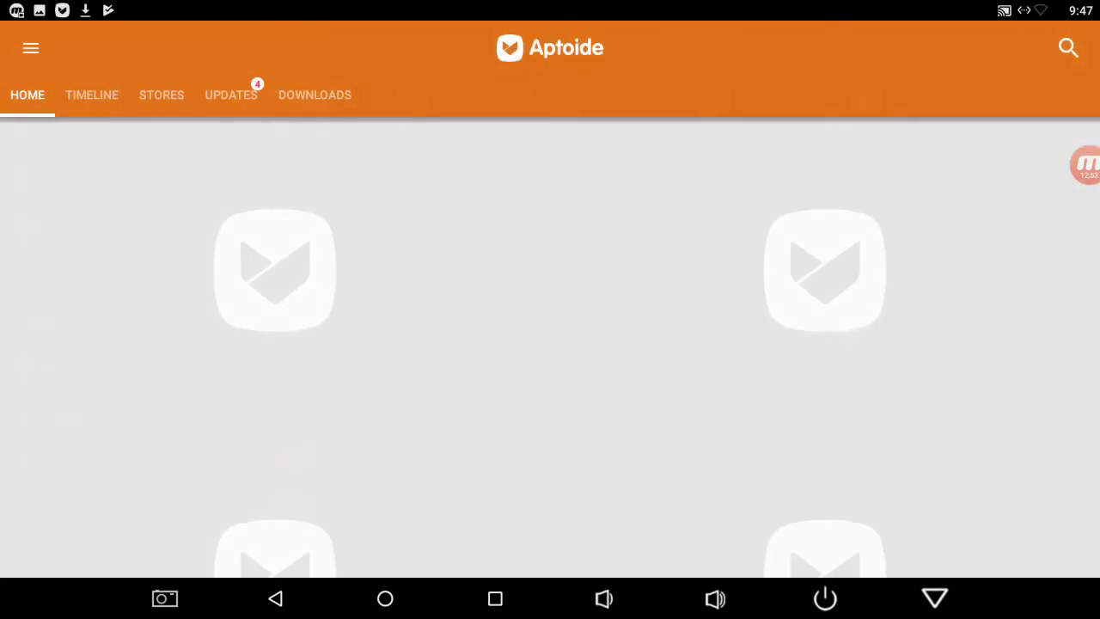
key(Escape)
key(Escape)
key(Escape)
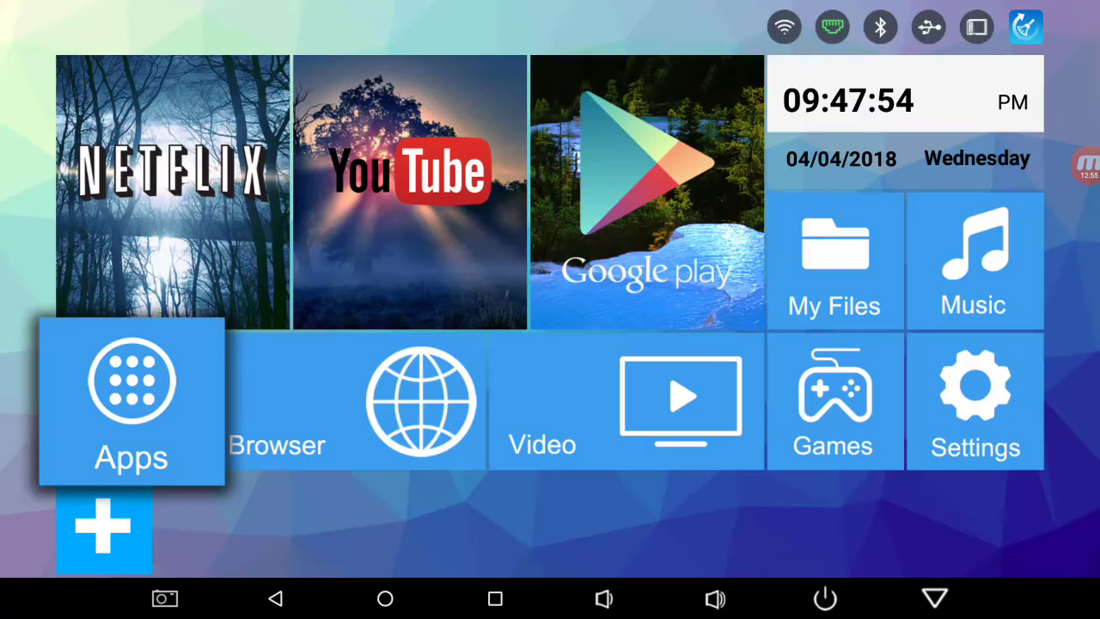
- Open Google Play, search for es task, and open the ES Task Manager (Task Killer ) listing
key(Right)
key(Right)
key(Up)
key(Return)
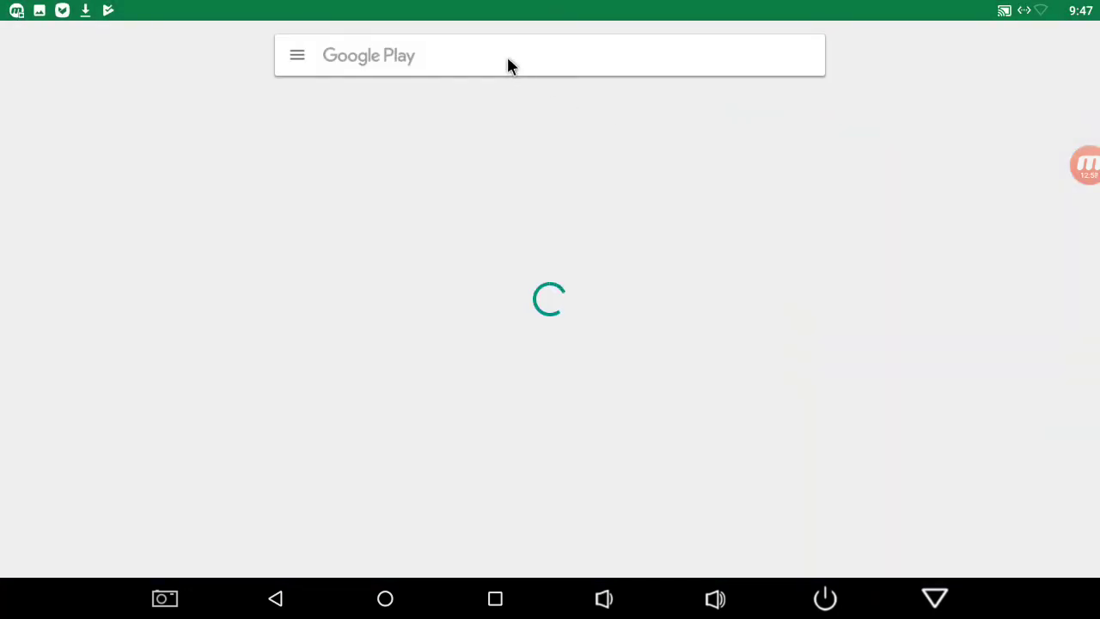
click(507, 55)
text(e)
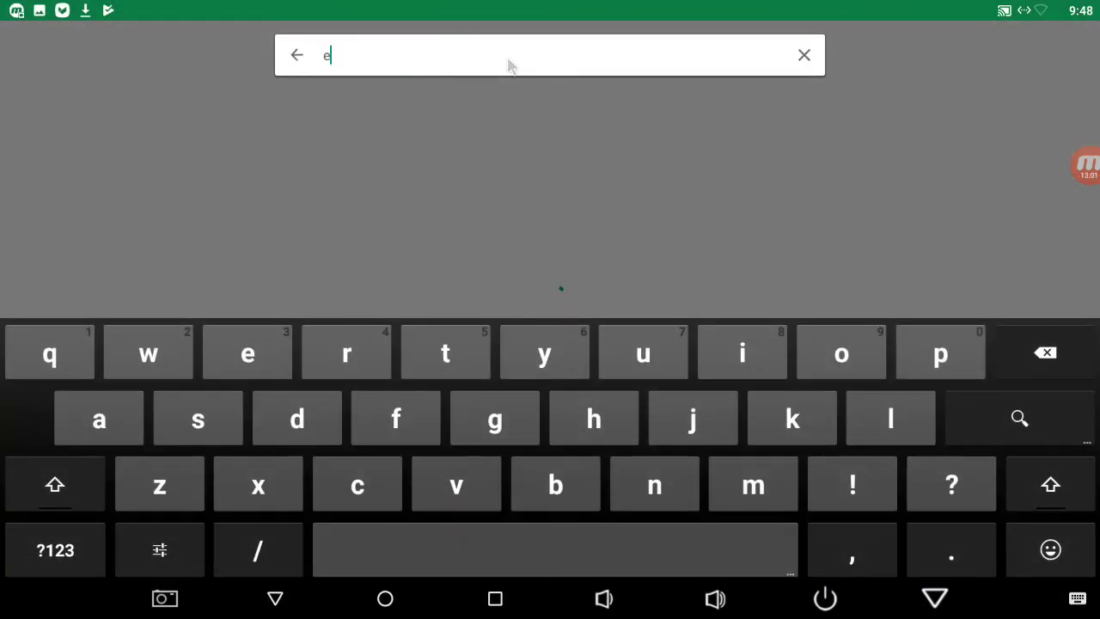
text(s ta)
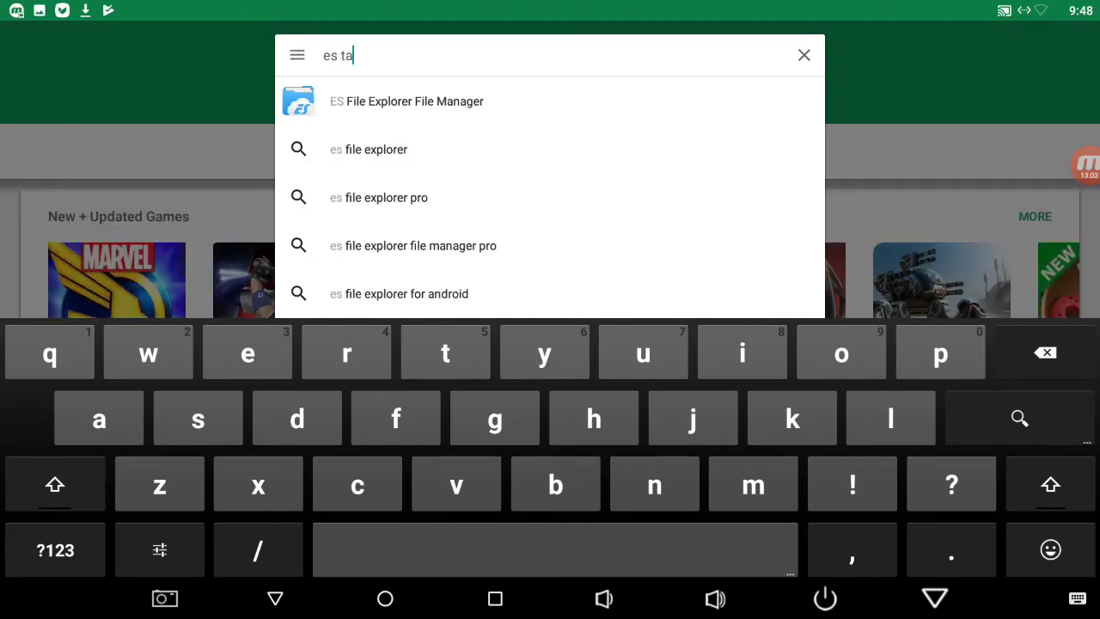
text(sk)
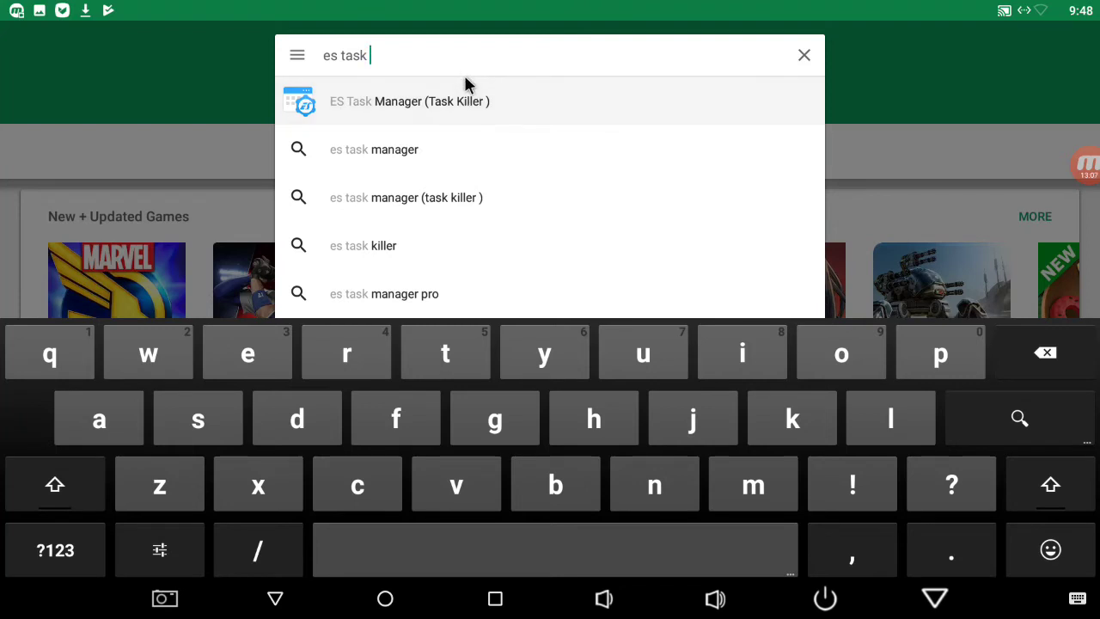
click(472, 100)
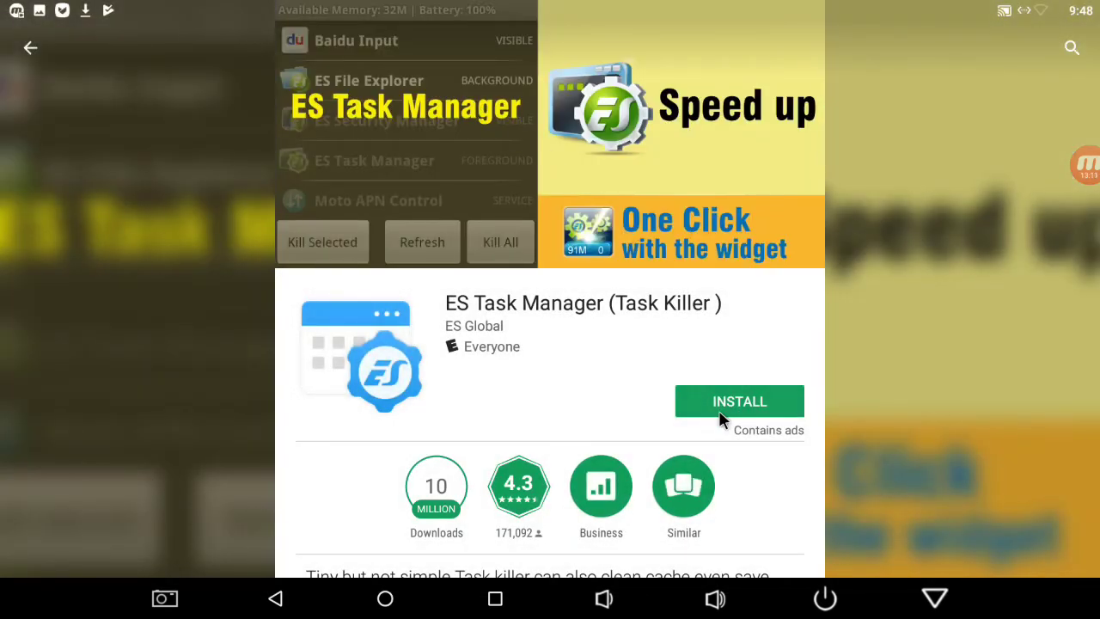
- Install ES Task Manager (Task Killer ), accepting its permissions, and dismiss the app's version 2.0.6.5 notes
click(717, 406)
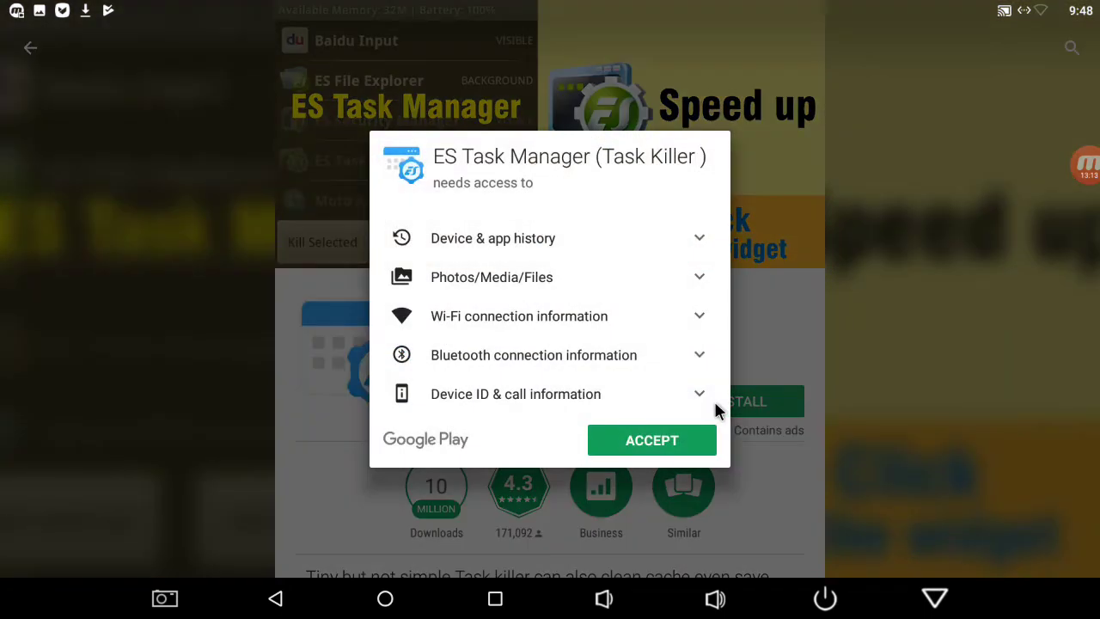
click(663, 446)
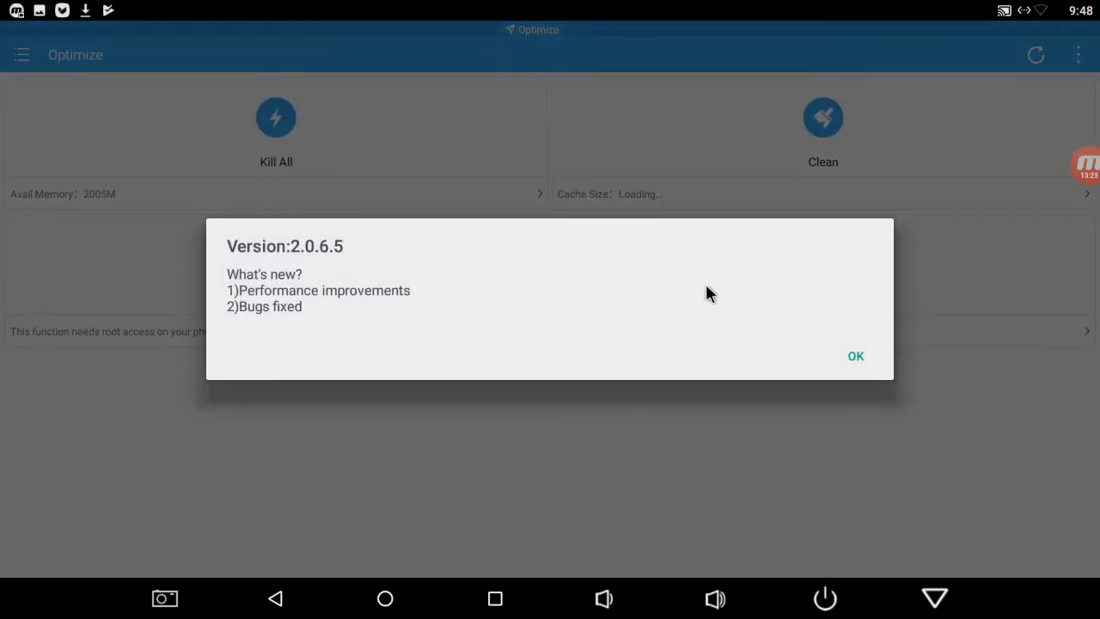
click(839, 359)
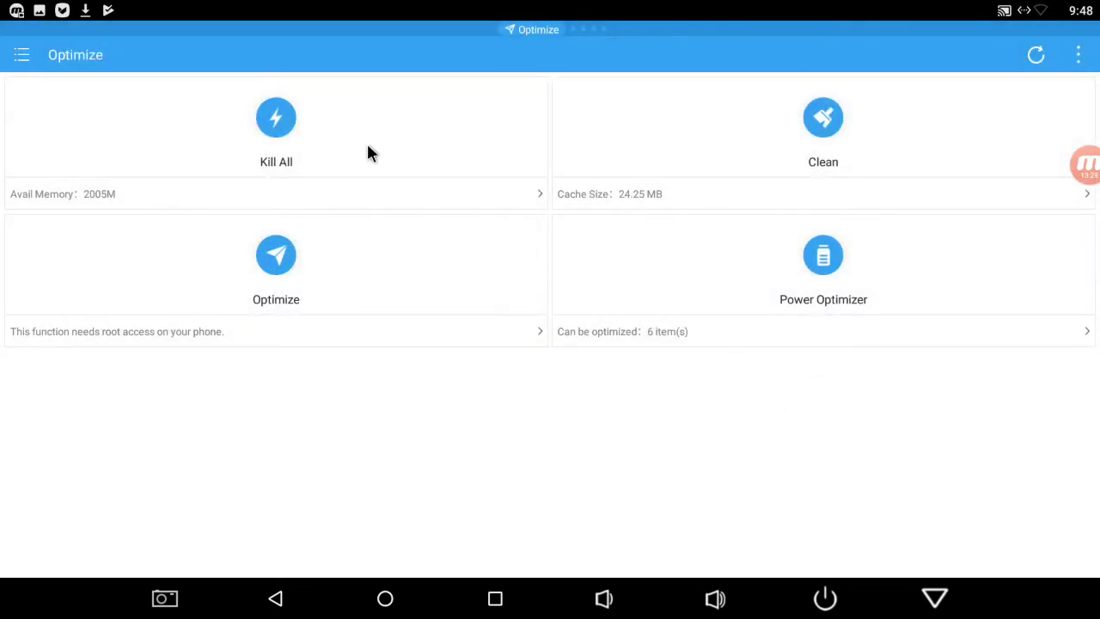
- Run Kill All, look through the suggested tools down to SD Card Analyst, and exit to the home screen
click(277, 137)
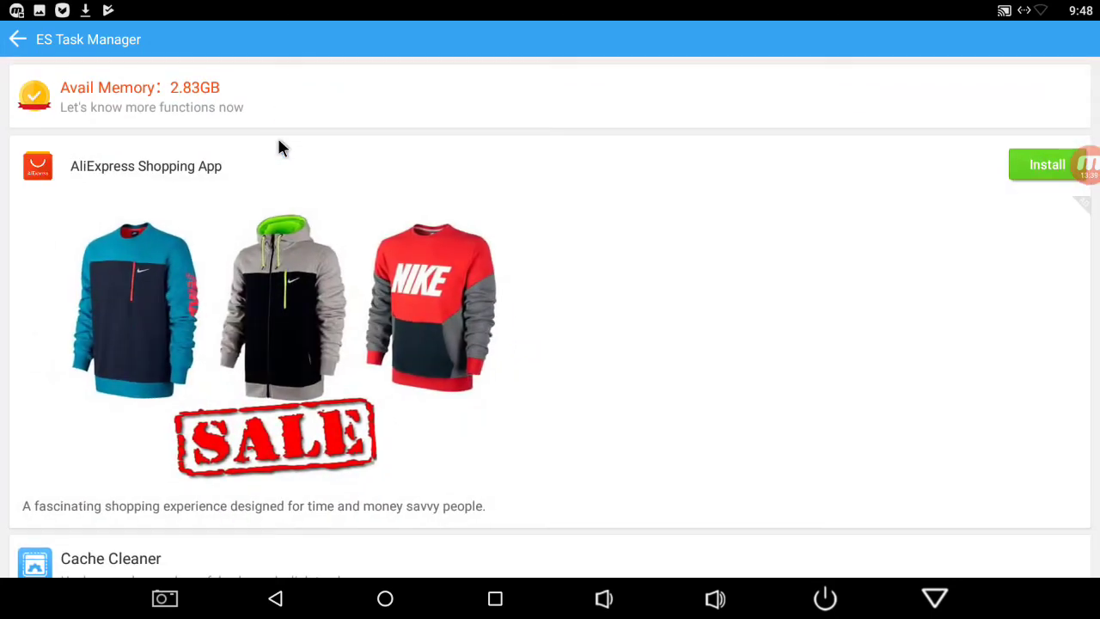
scroll(276, 148, down, 5)
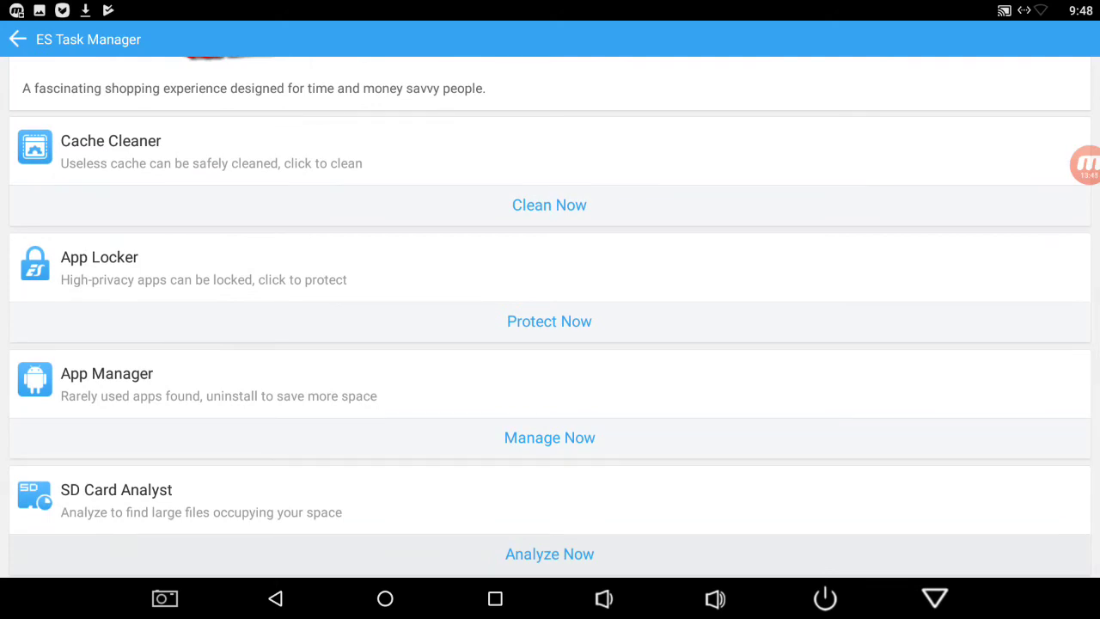
key(Escape)
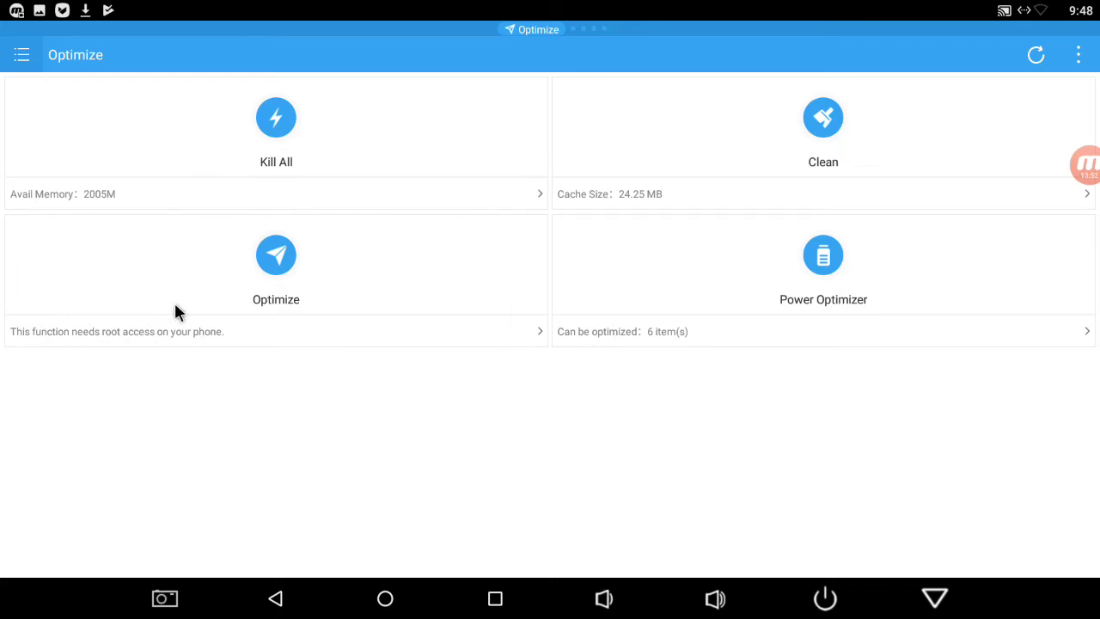
key(Escape)
key(Escape)
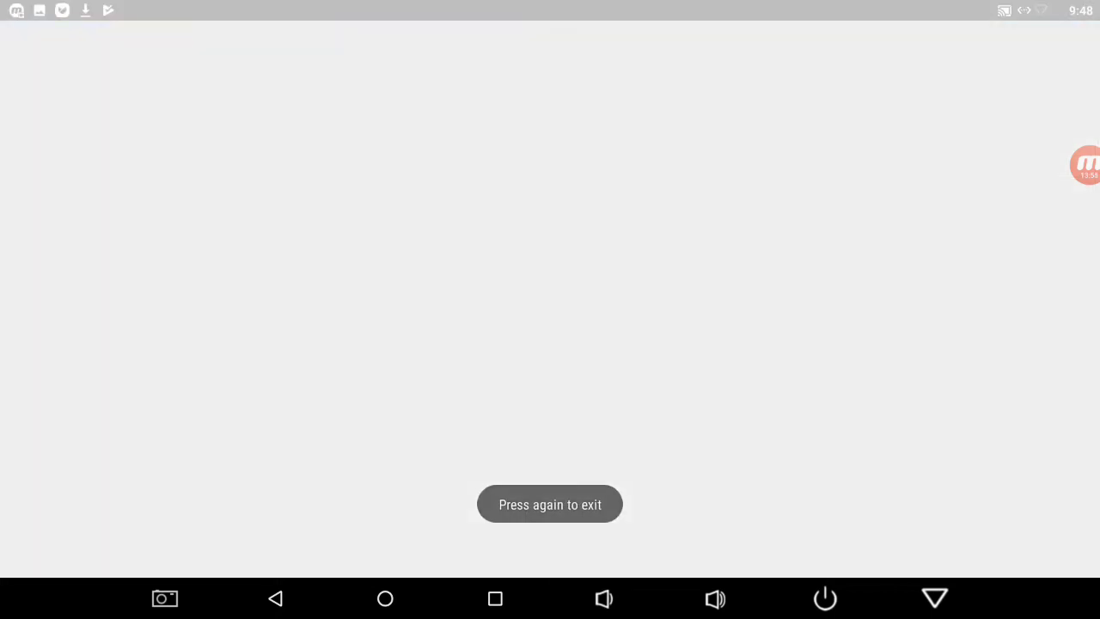
key(Escape)
key(Escape)
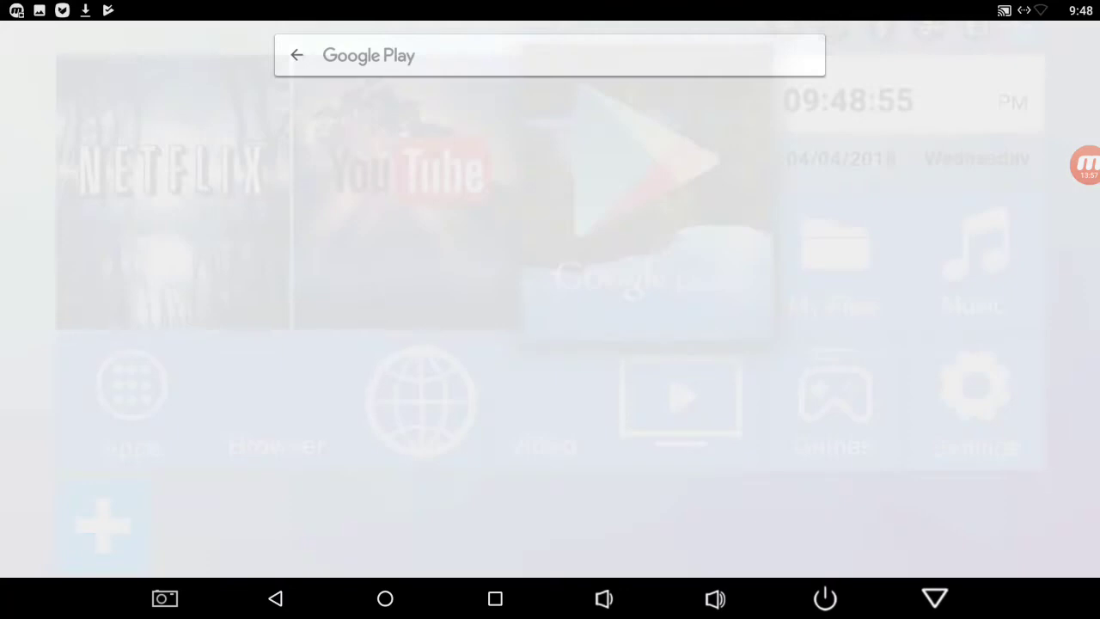
- Check the ES apps in the installed apps grid, moving to ES File Explorer Pro, and return to the home screen
key(Up)
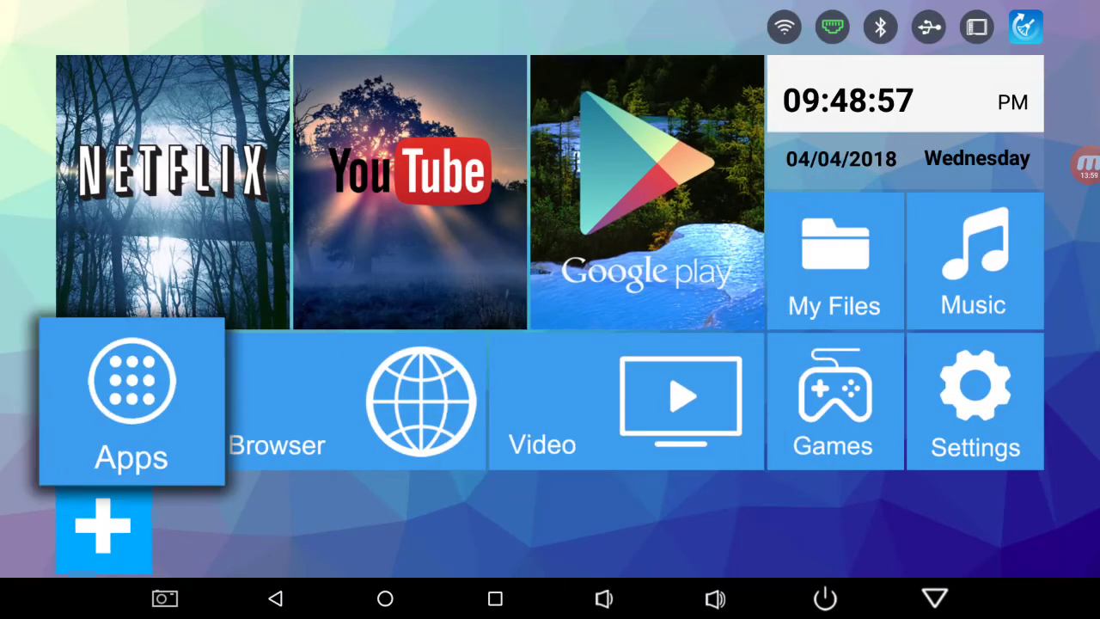
key(Return)
key(Right)
key(Right)
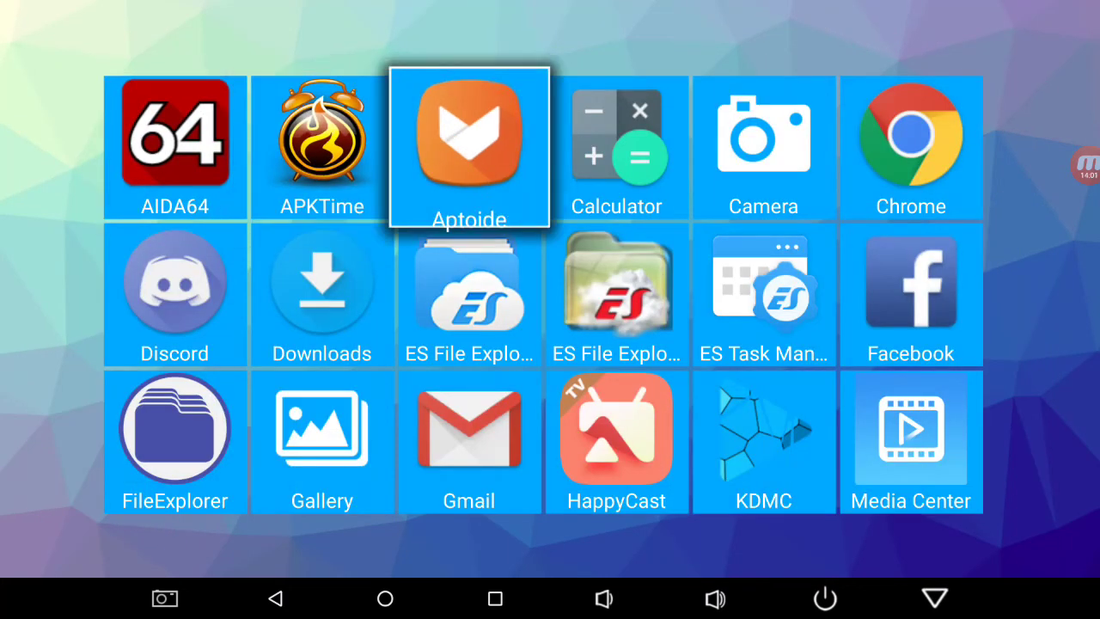
key(Right)
key(Down)
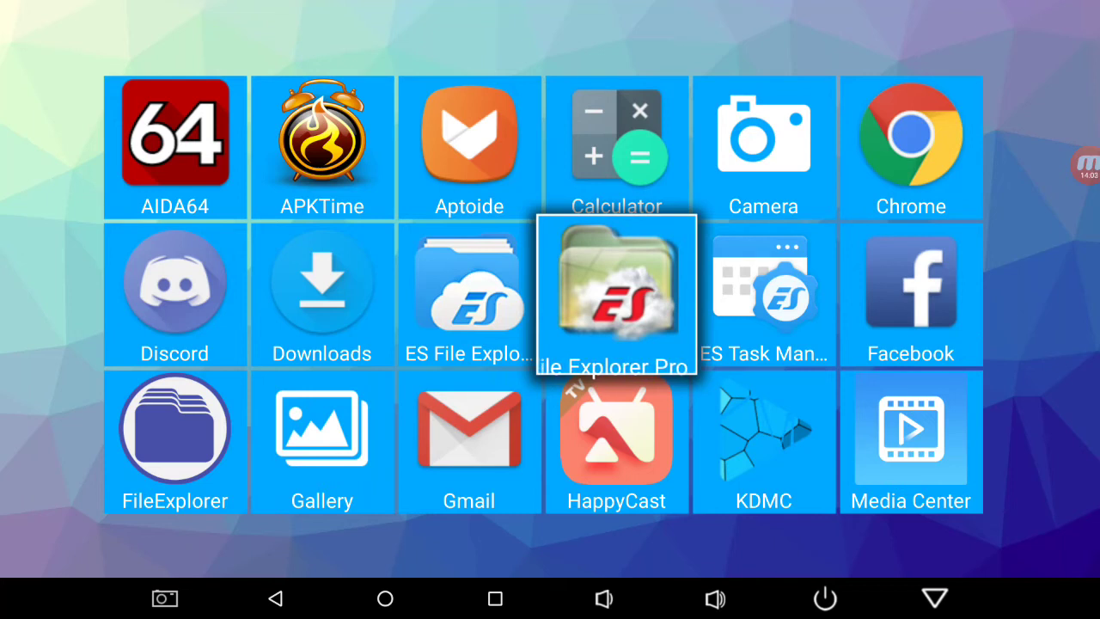
key(Escape)
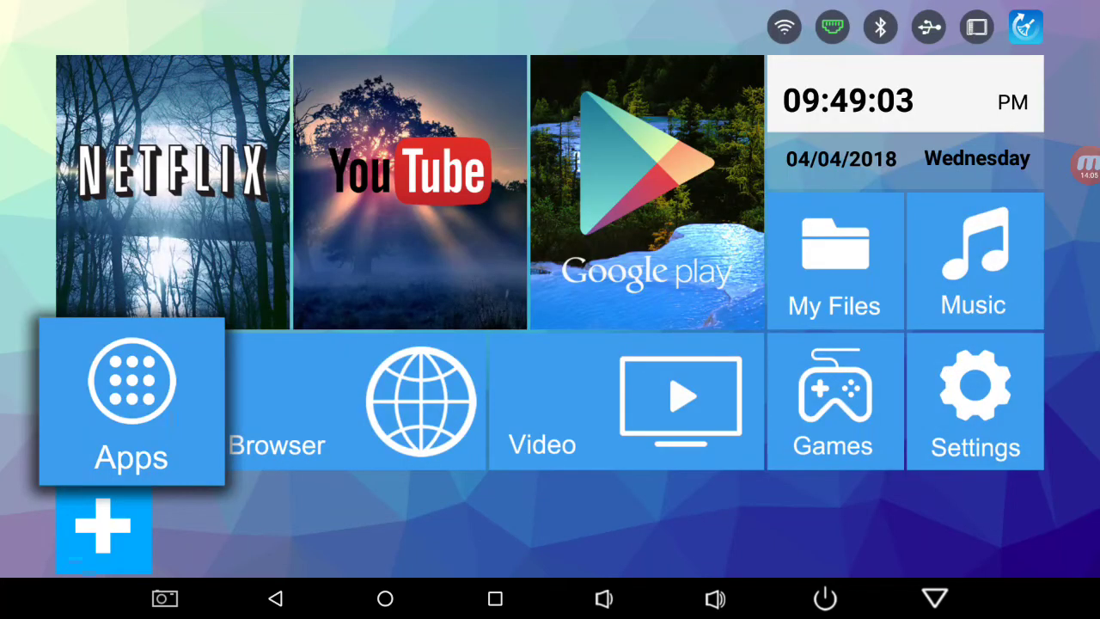
- Open the device Settings from the home screen and enter the Apps section
key(Right)
key(Right)
key(Right)
key(Right)
key(Return)
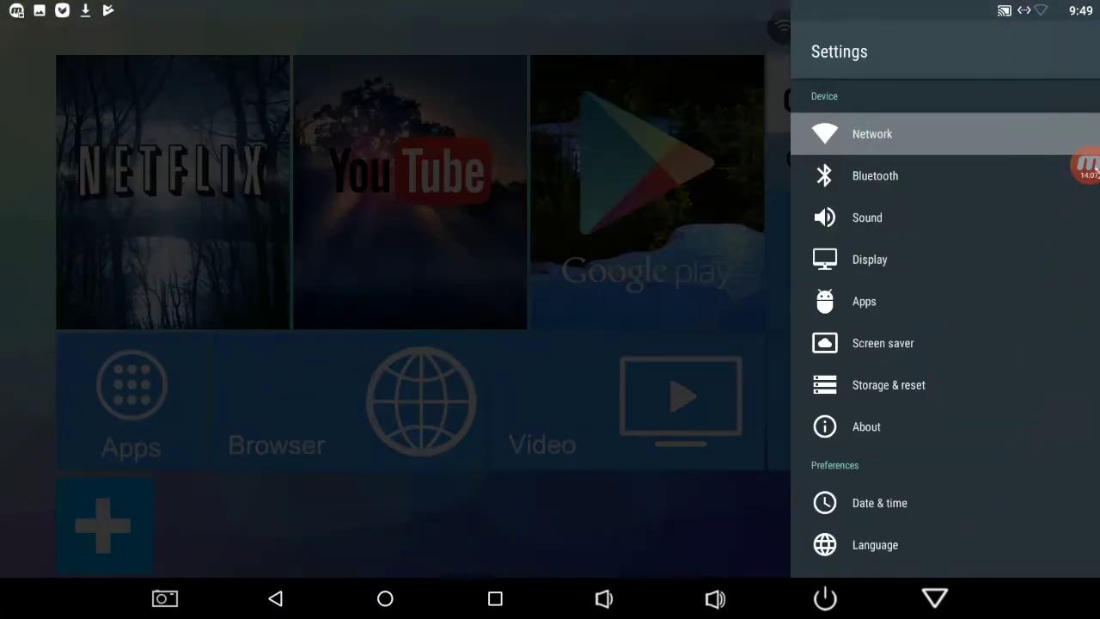
key(Down)
key(Down)
key(Down)
key(Down)
key(Return)
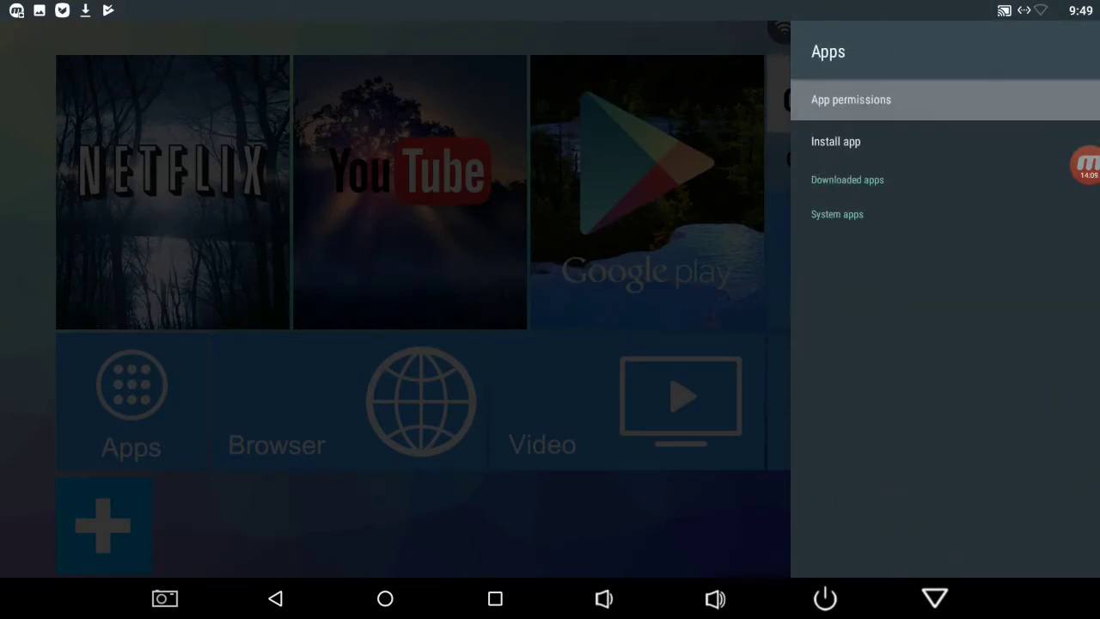
- Uninstall the standard ES File Explorer from the downloaded apps and confirm the removal
key(Down)
key(Down)
key(Down)
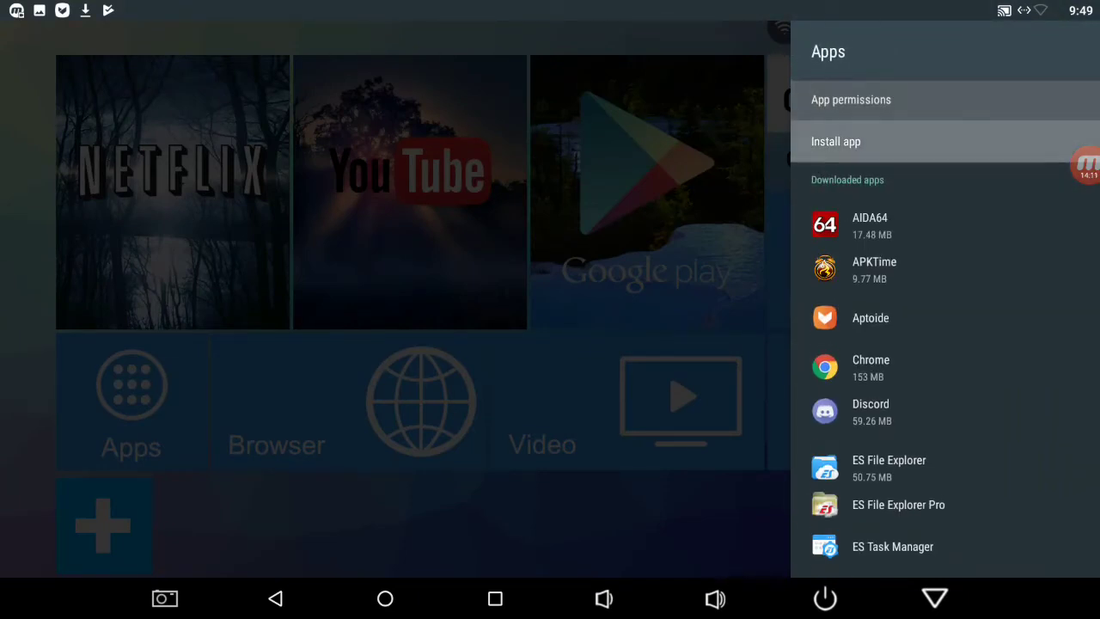
key(Down)
key(Down)
key(Down)
key(Down)
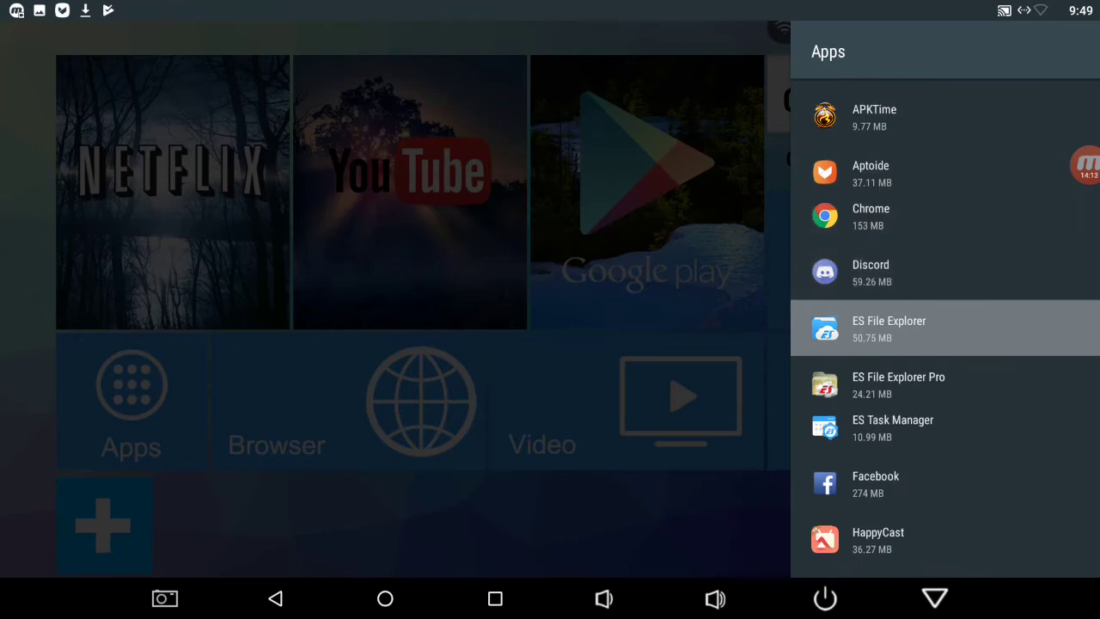
key(Return)
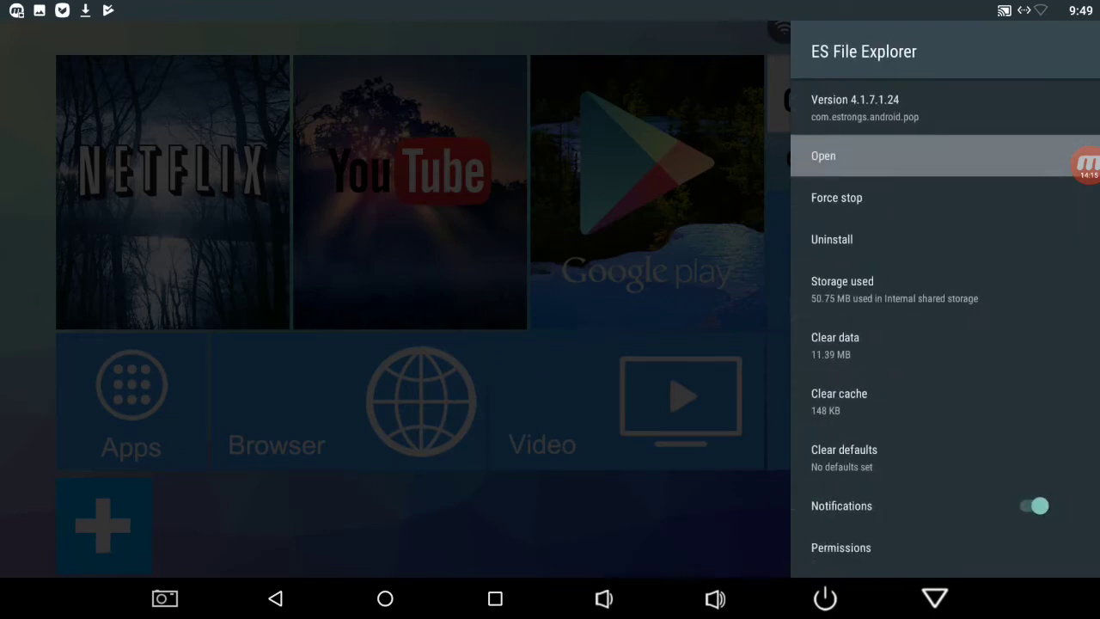
key(Down)
key(Down)
key(Return)
key(Return)
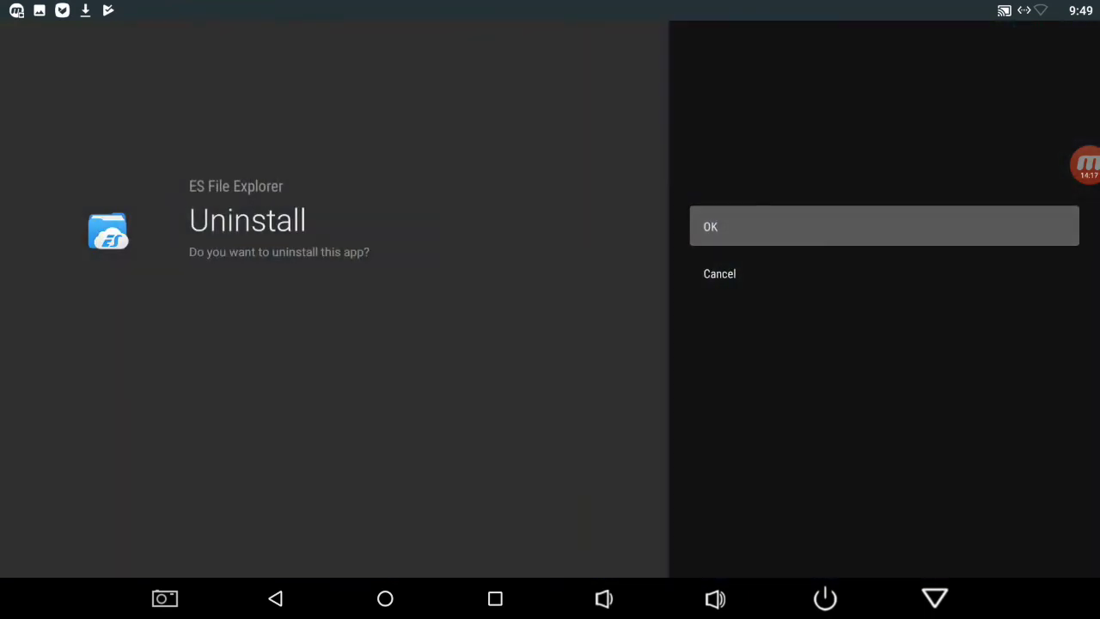
key(Right)
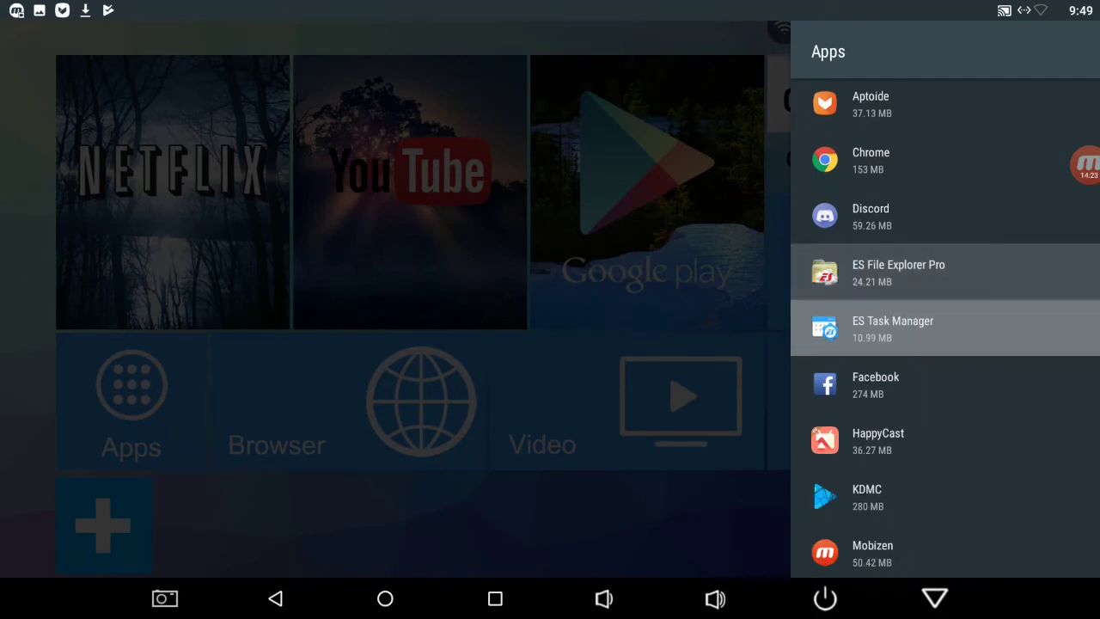
- Check the remaining ES apps in the list, leave the device Settings, and open the installed apps grid
key(Up)
key(Down)
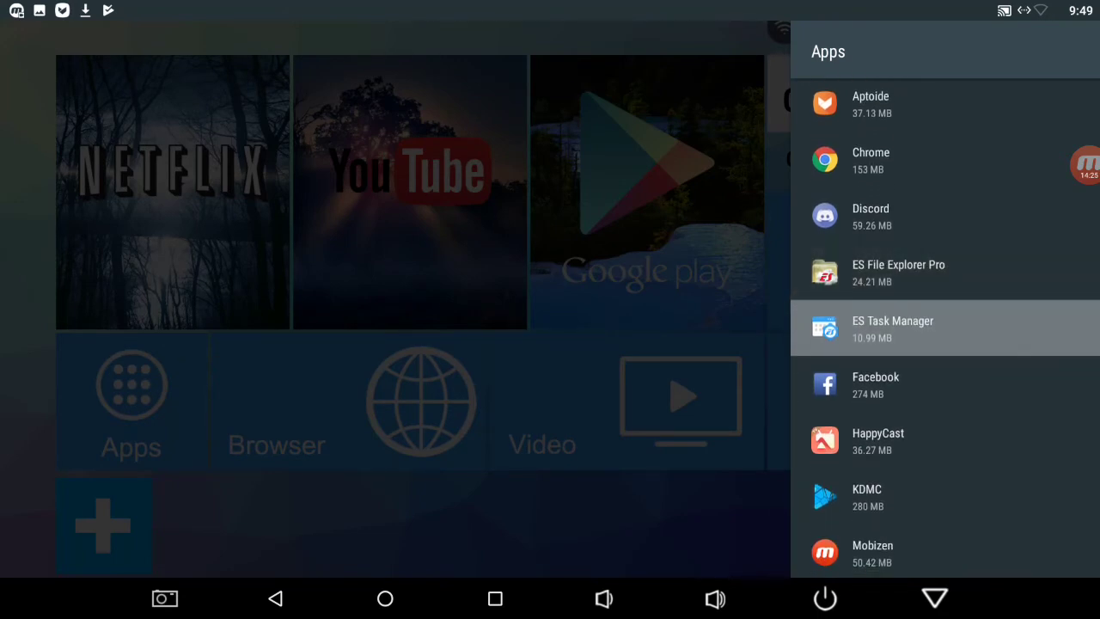
key(Up)
key(Escape)
key(Escape)
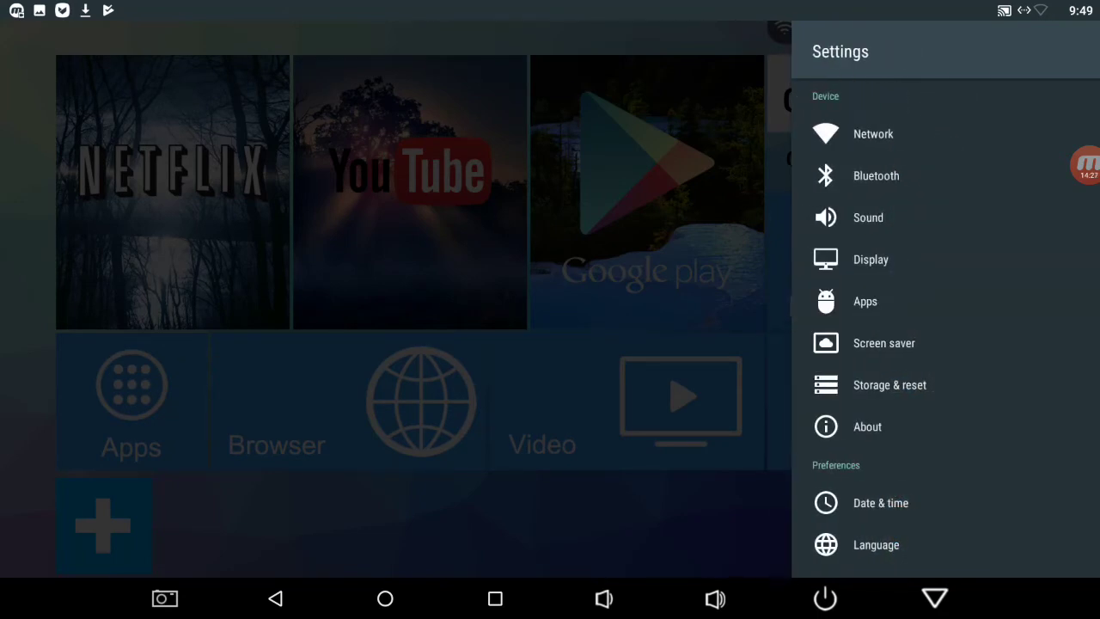
key(Left)
key(Left)
key(Left)
key(Left)
key(Return)
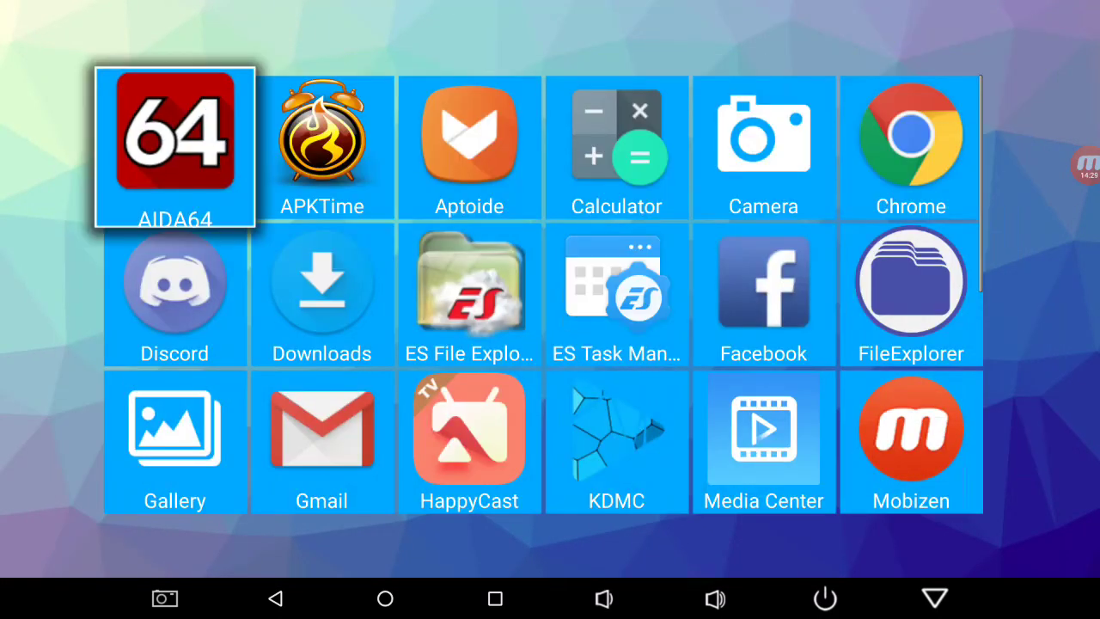
- Launch ES File Explorer Pro from the installed apps grid
key(Down)
key(Down)
key(Up)
key(Right)
key(Right)
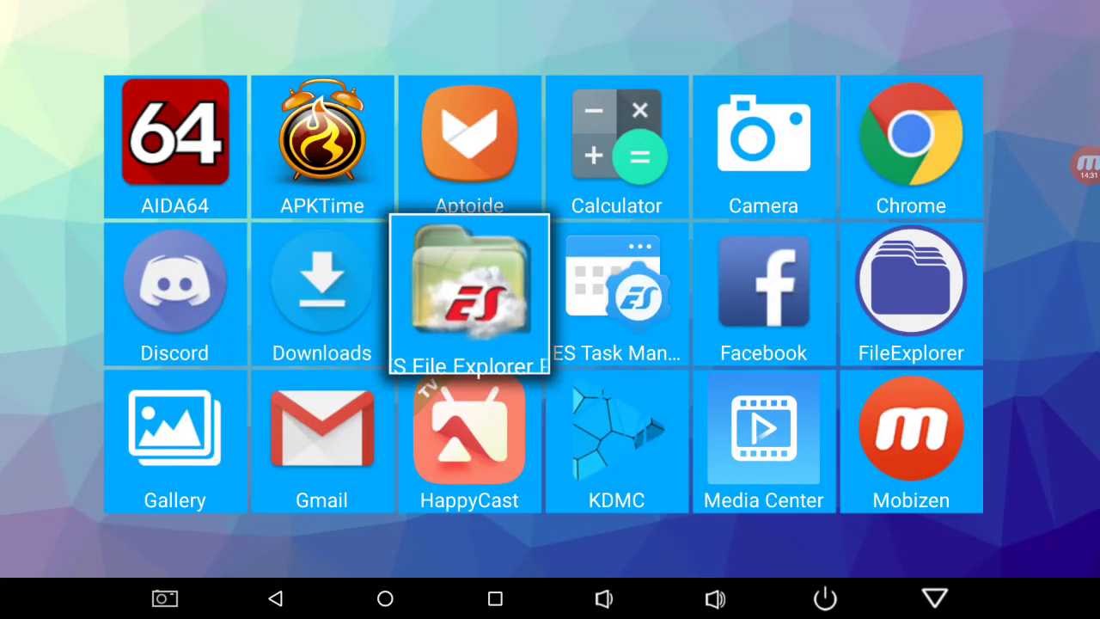
key(Return)
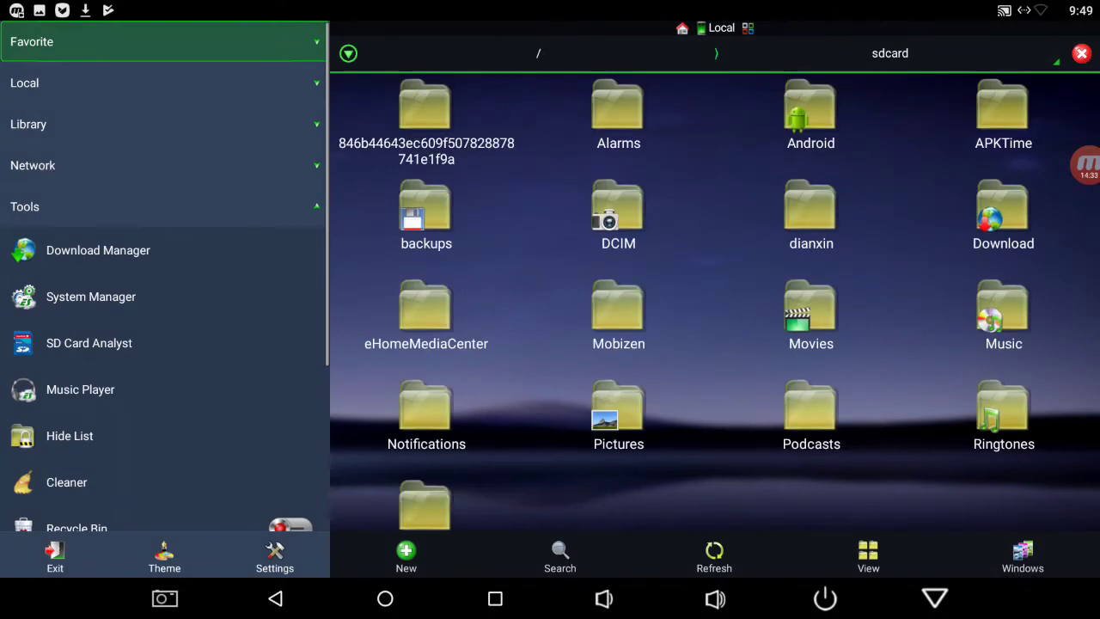
- Open System Manager, view its Power Optimizer page, and exit back to the file explorer
click(132, 298)
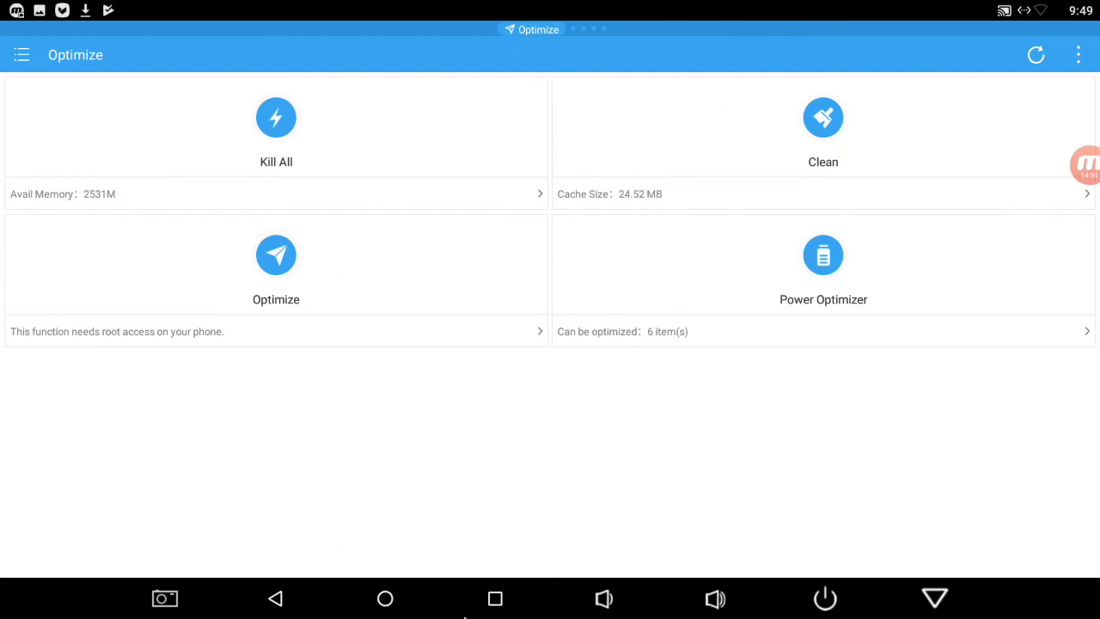
click(22, 57)
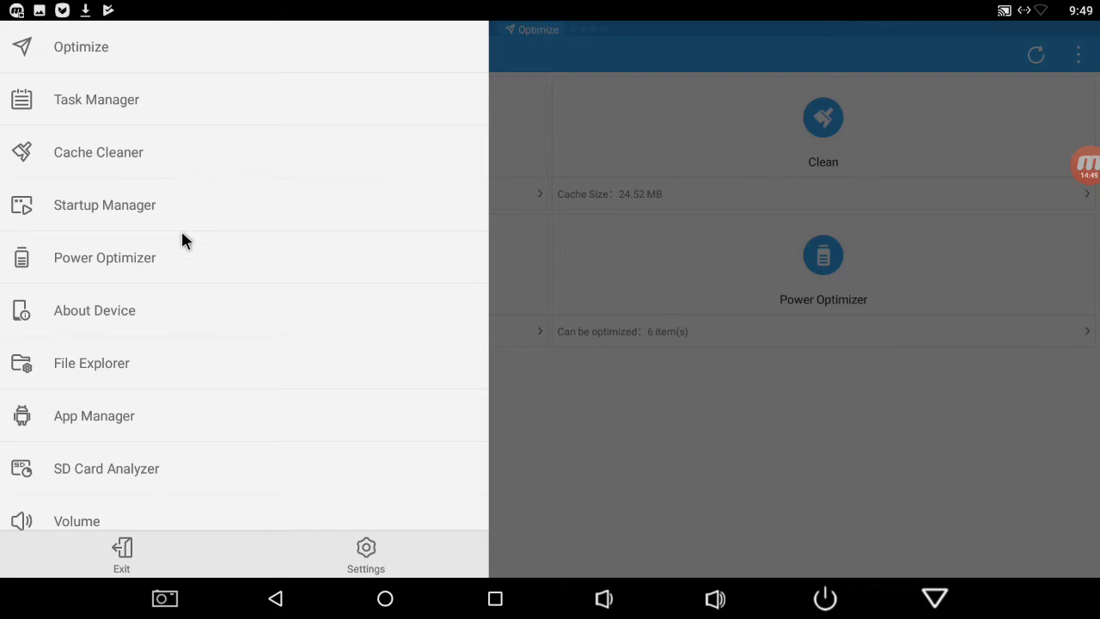
click(184, 257)
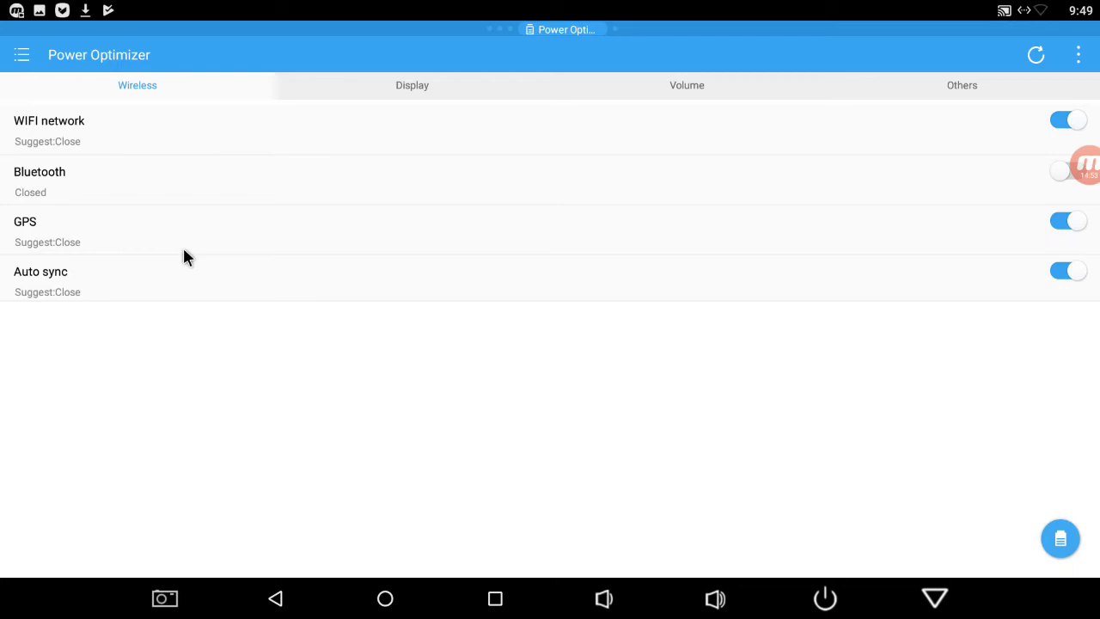
key(Escape)
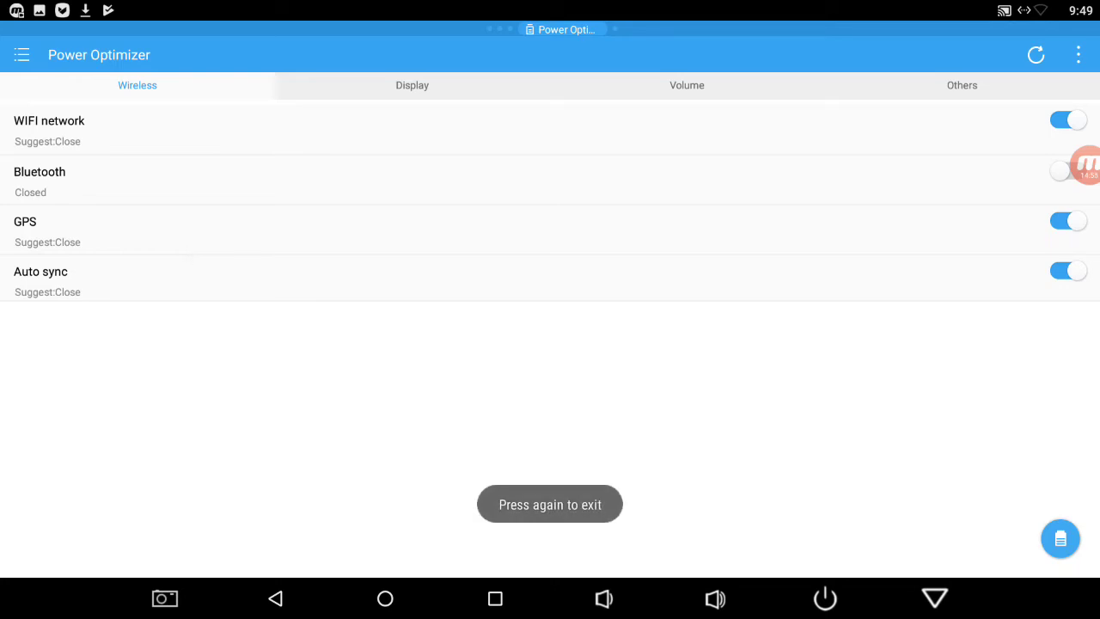
key(Escape)
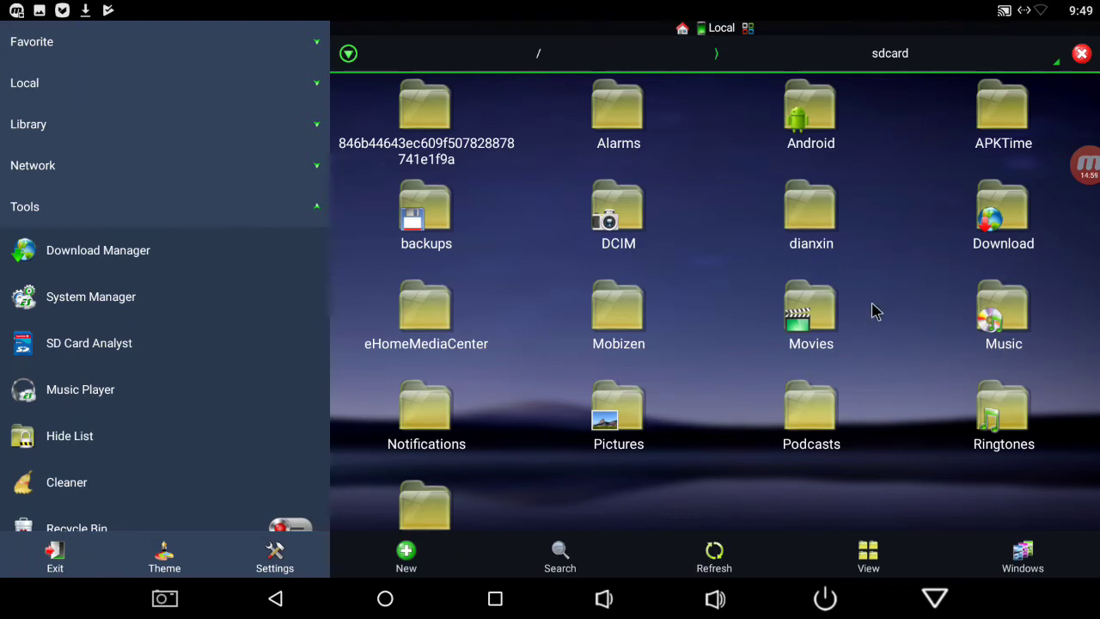
- Look into the sdcard's Download folder and collapse the Tools section
click(987, 234)
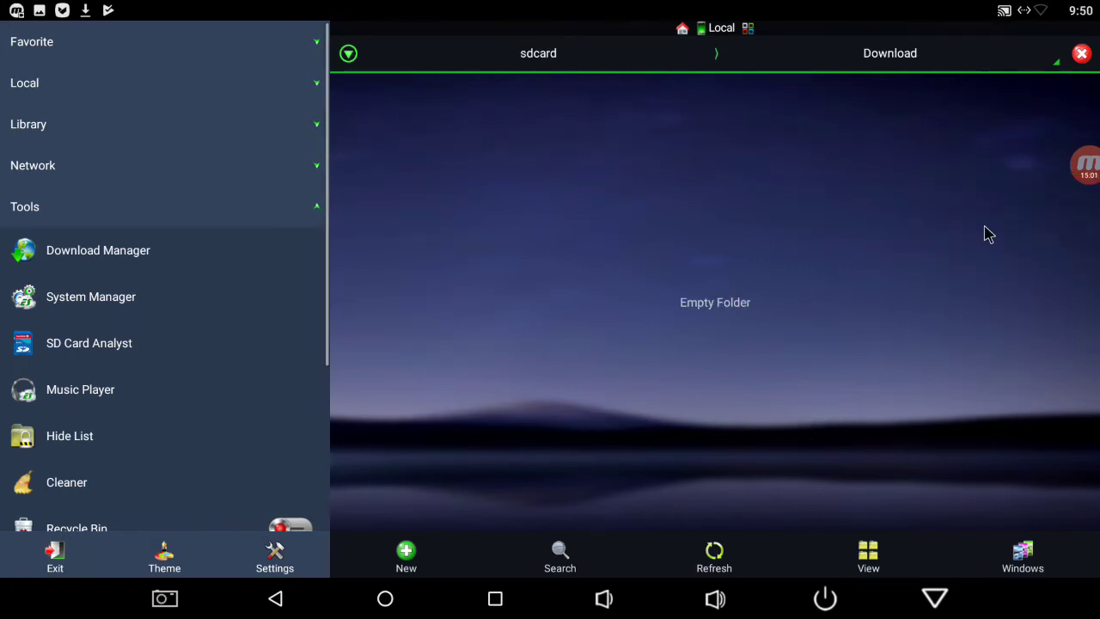
click(317, 208)
click(317, 208)
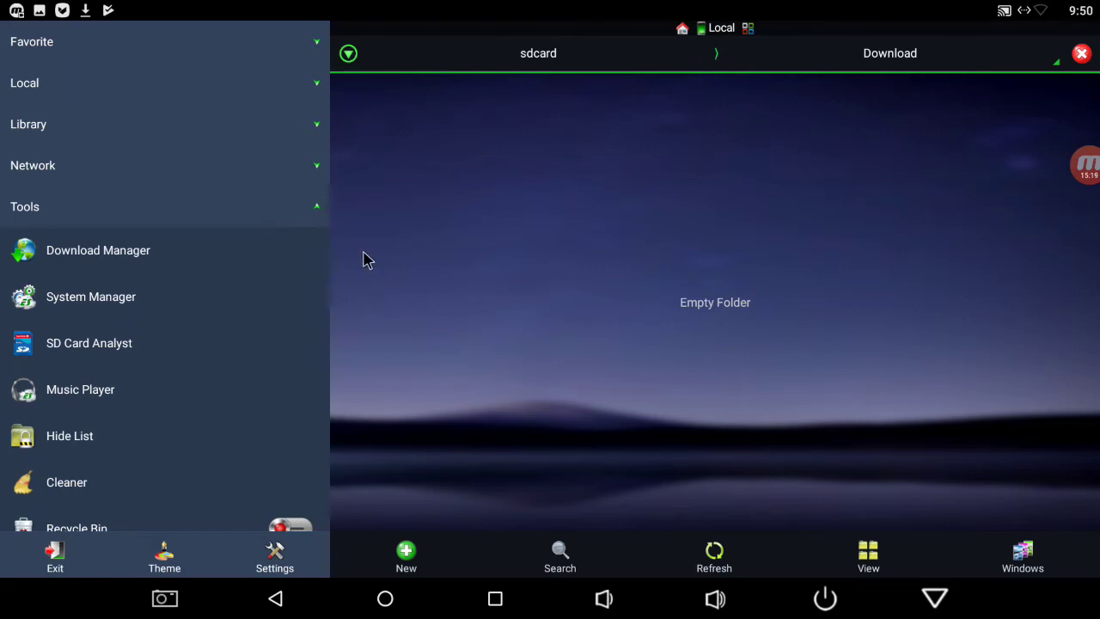
click(317, 209)
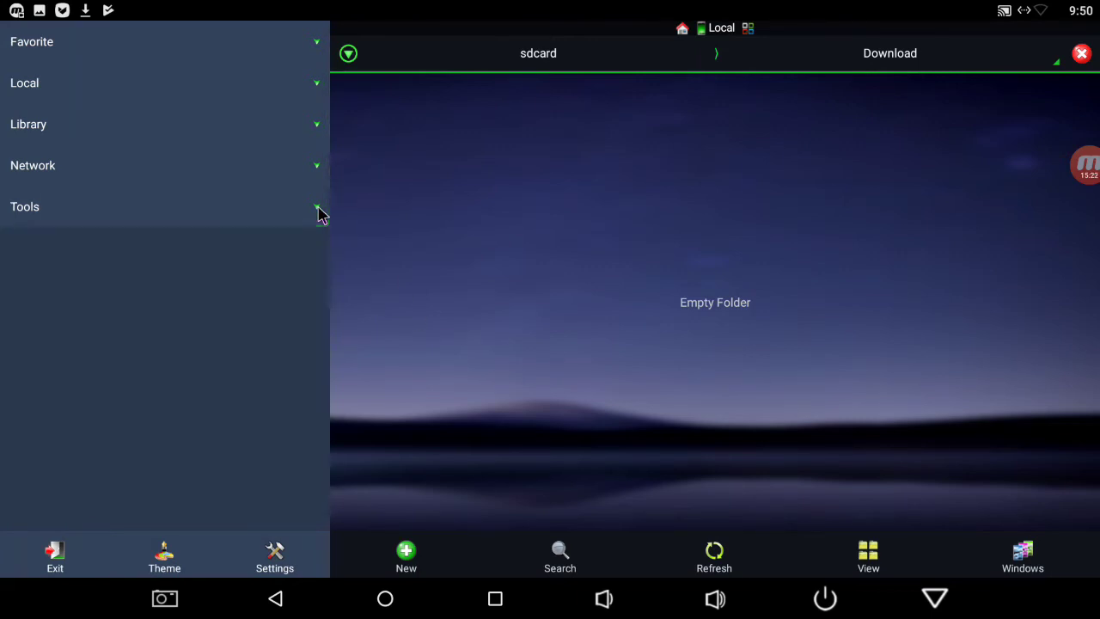
- Expand the Local section and browse its Download, Device and Home locations
click(314, 84)
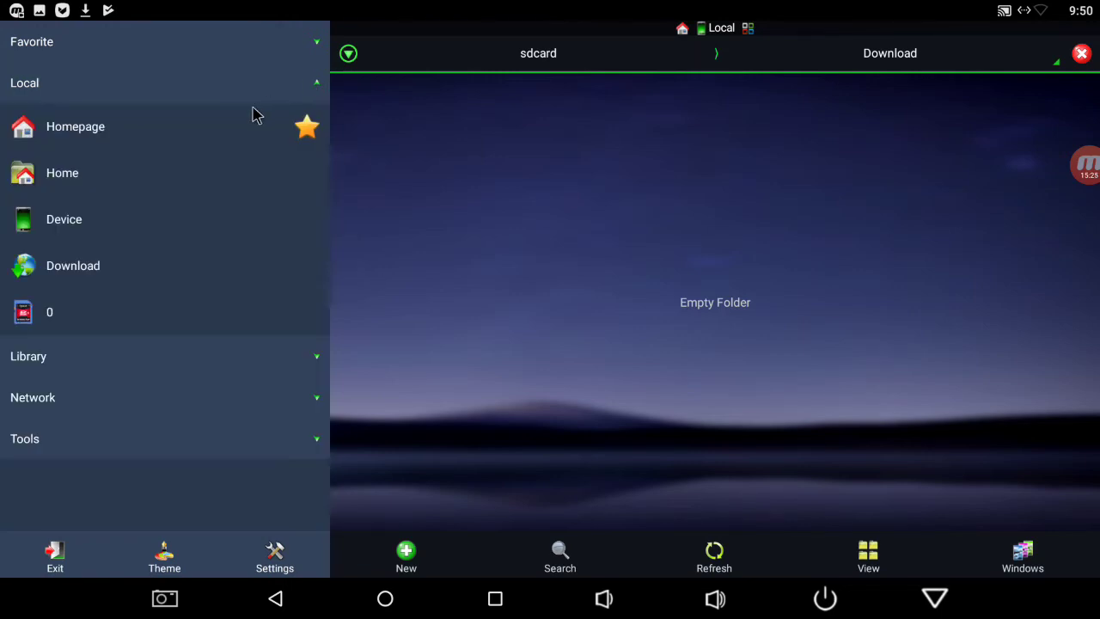
click(142, 270)
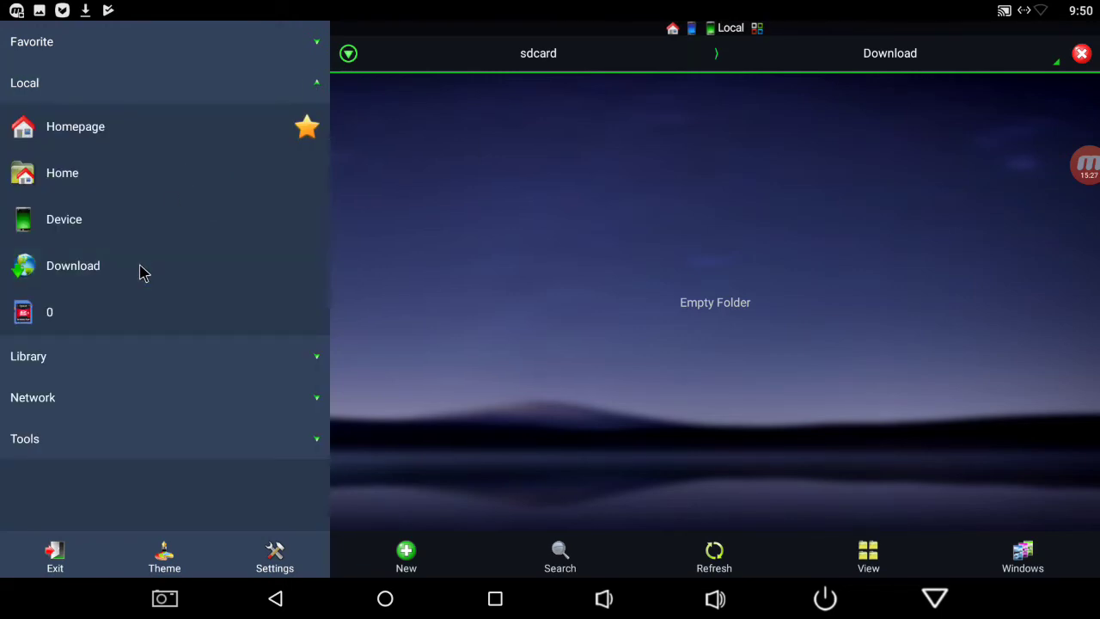
click(133, 218)
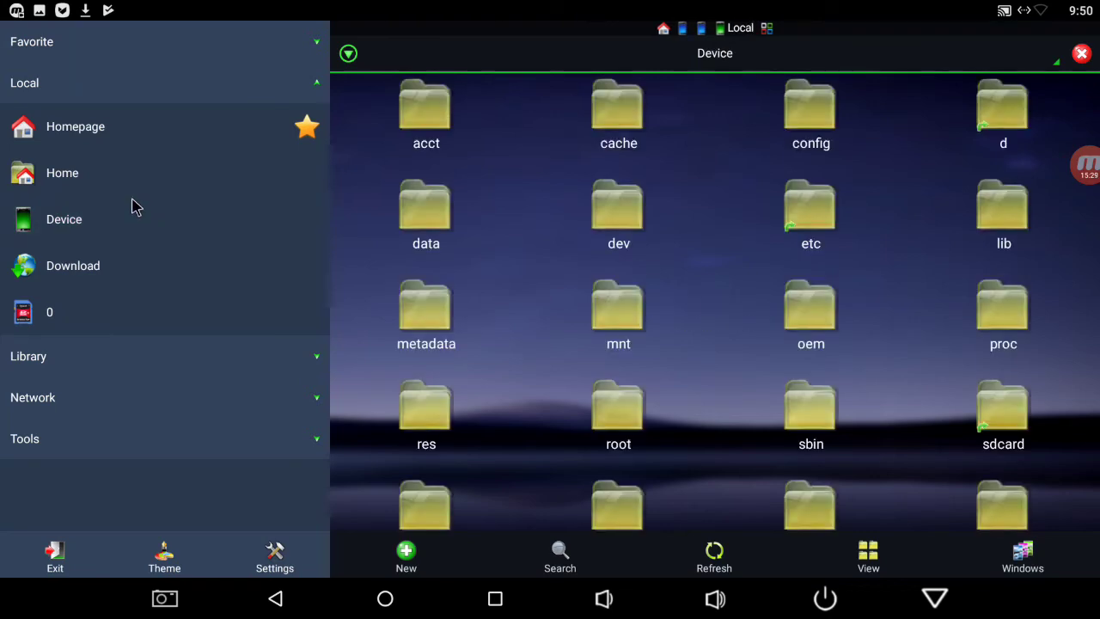
click(133, 184)
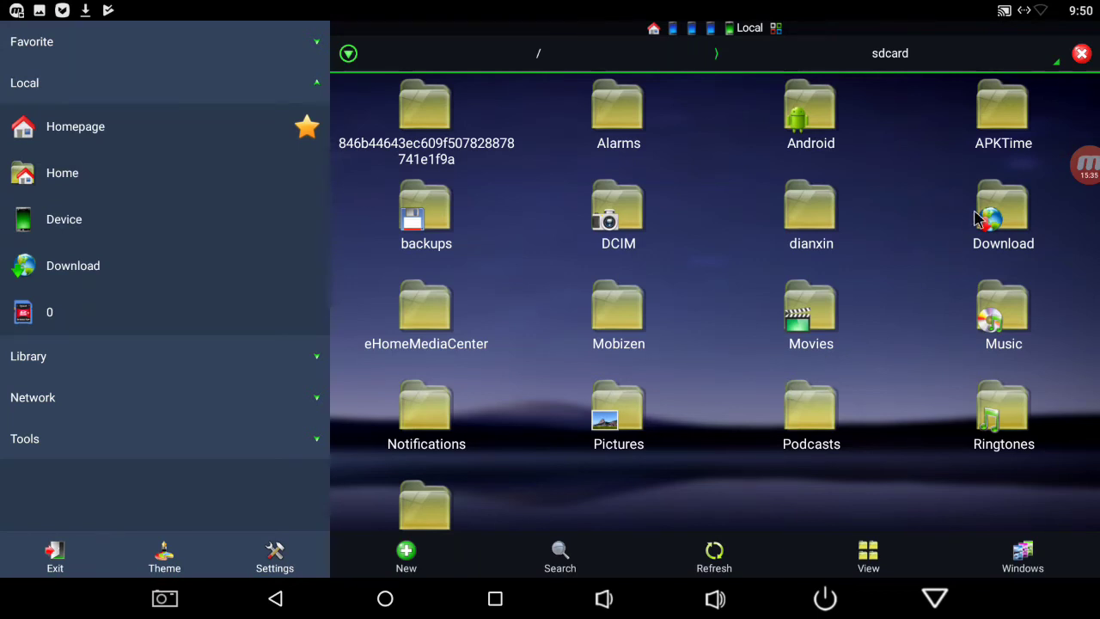
- Open the AC3 folder inside APKTime's MX Player Pro v1.9.18.2 [Patched folder
click(986, 133)
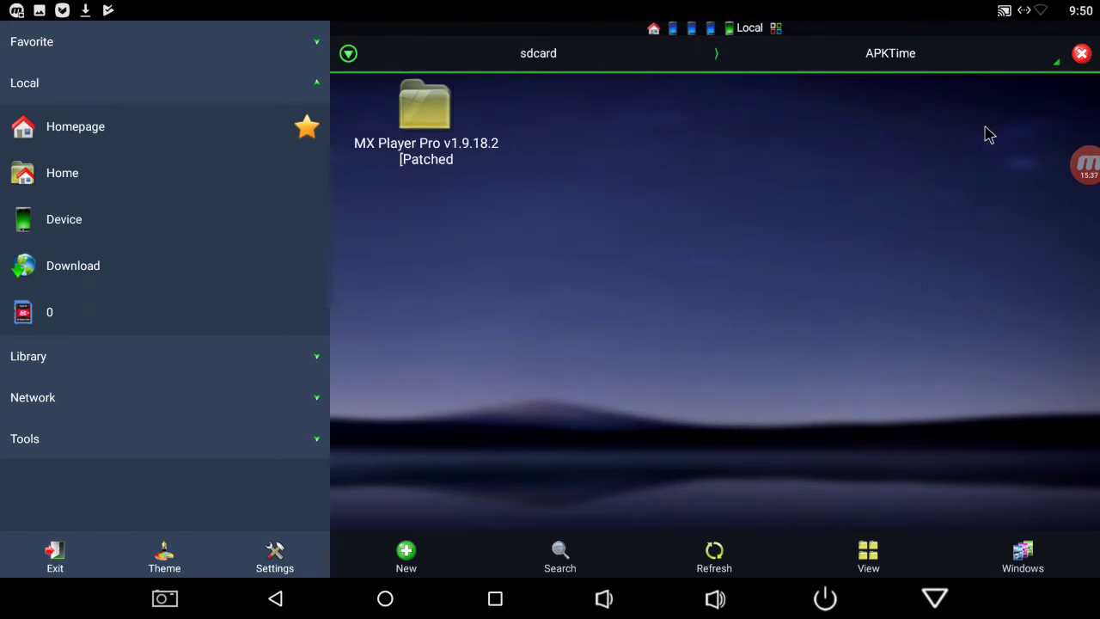
click(460, 116)
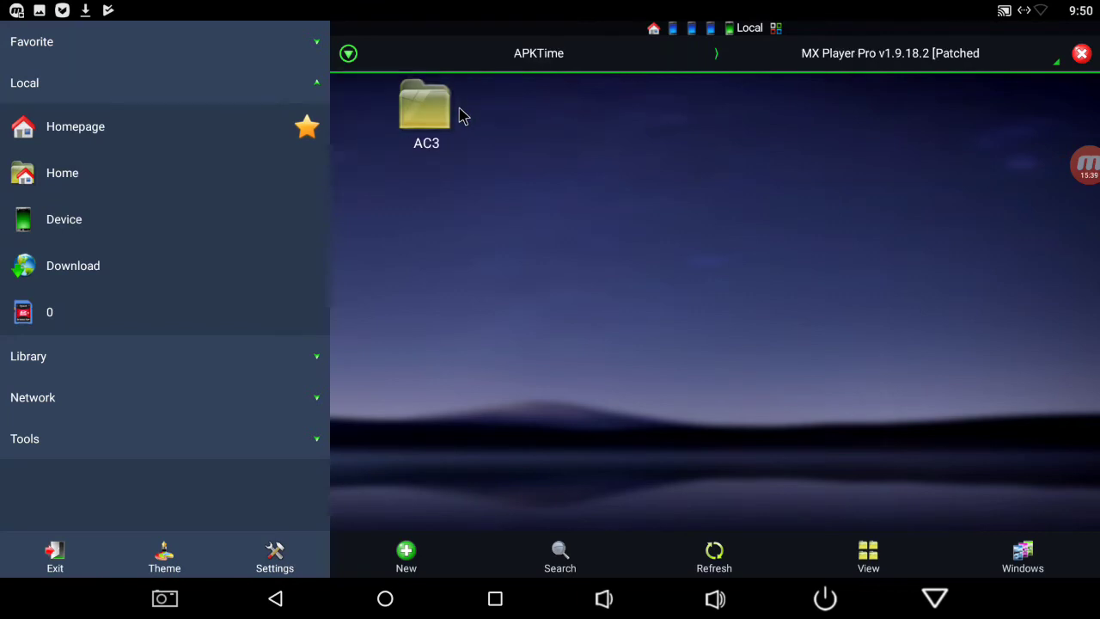
click(460, 116)
- Copy DTS Ultra Mod Lite].apk to the root of the linked Google Drive account
click(460, 116)
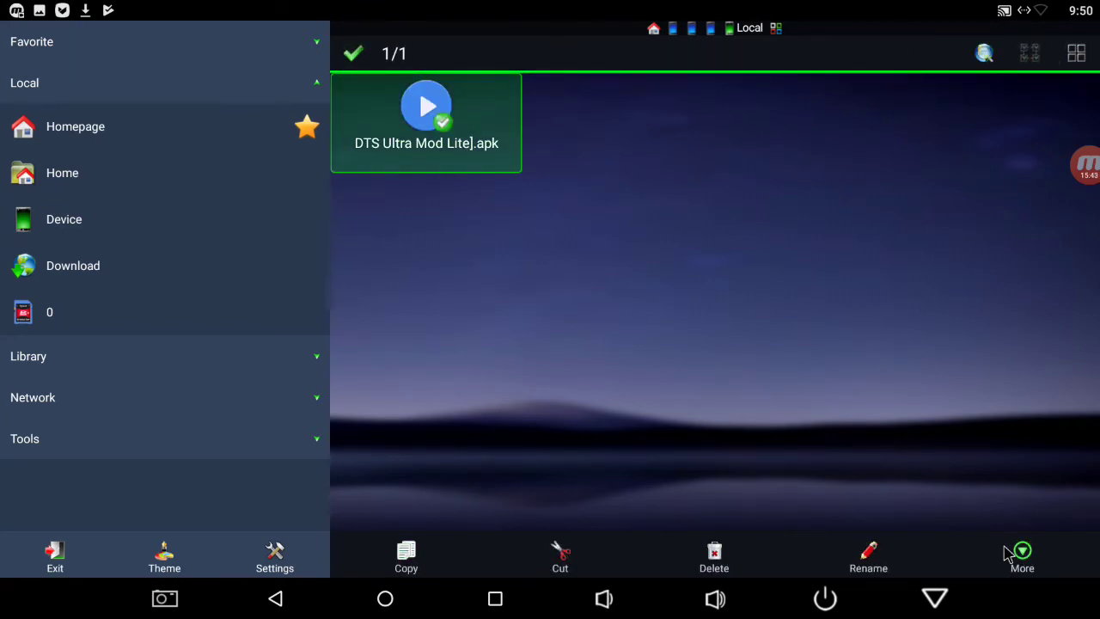
click(1014, 552)
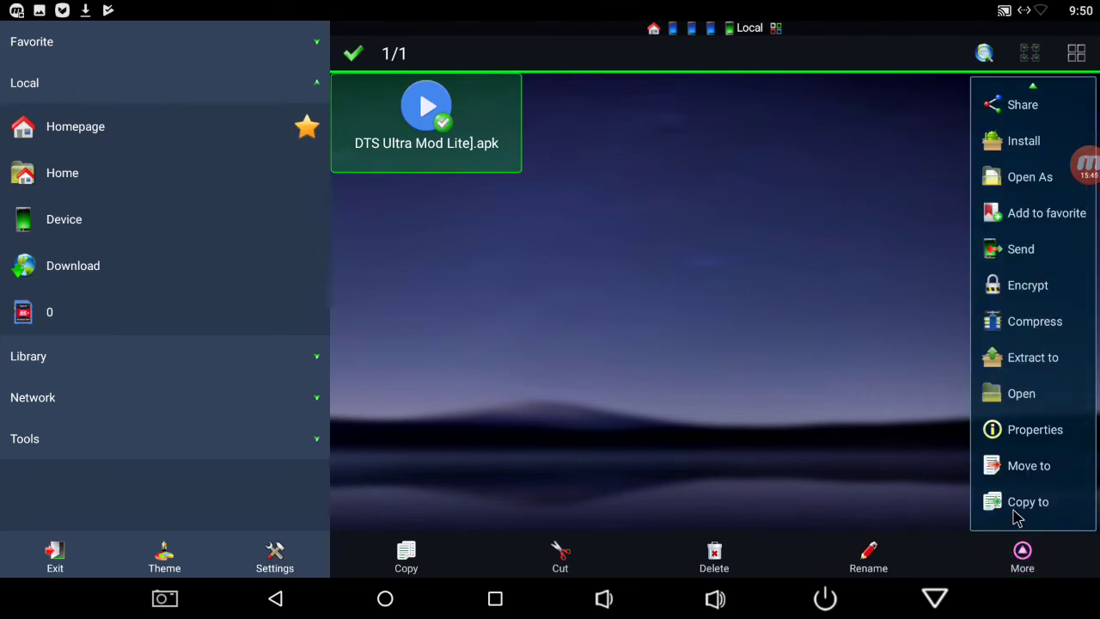
click(1016, 507)
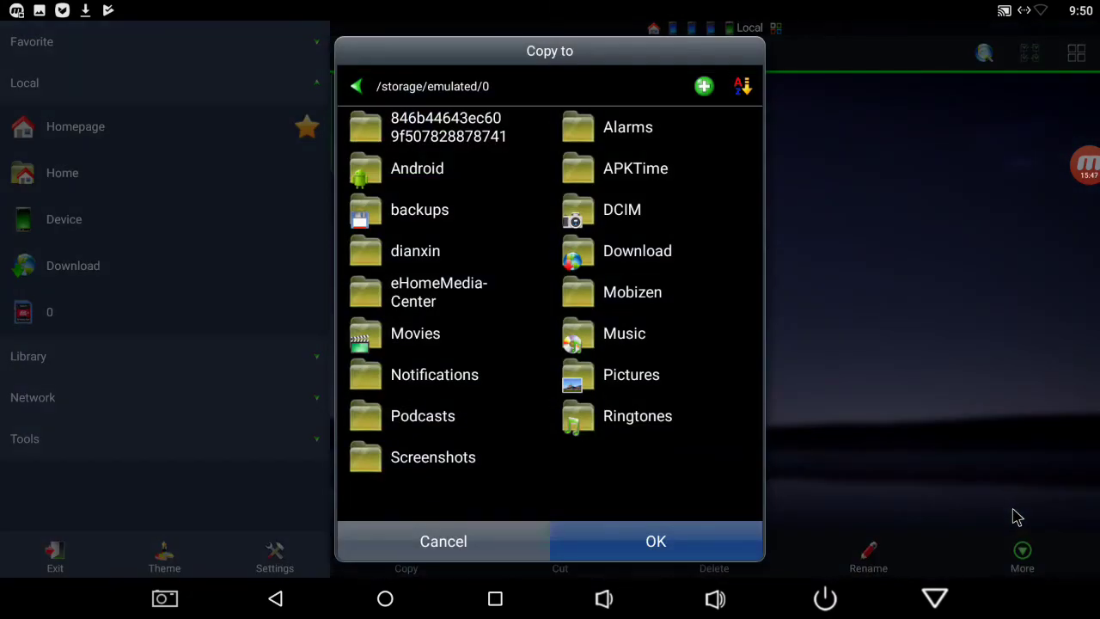
click(366, 86)
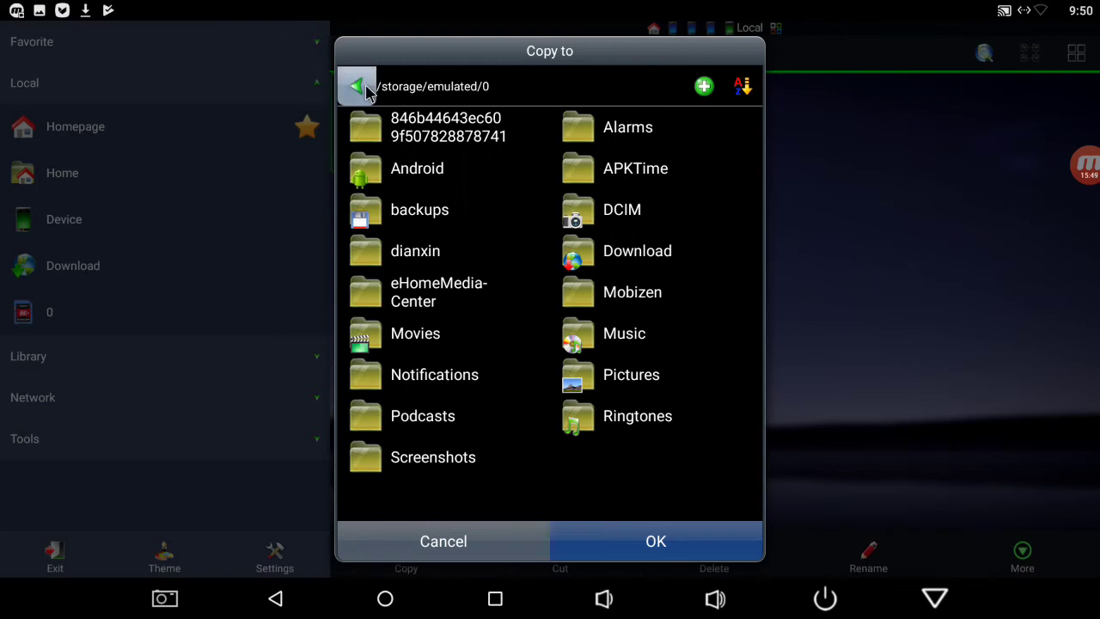
click(389, 170)
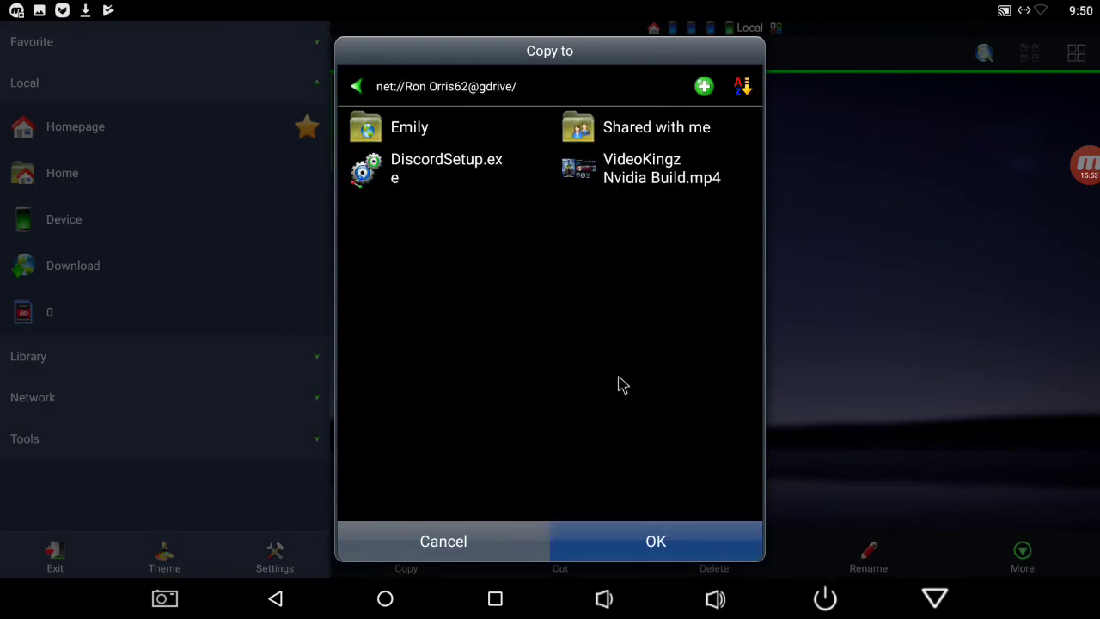
click(645, 540)
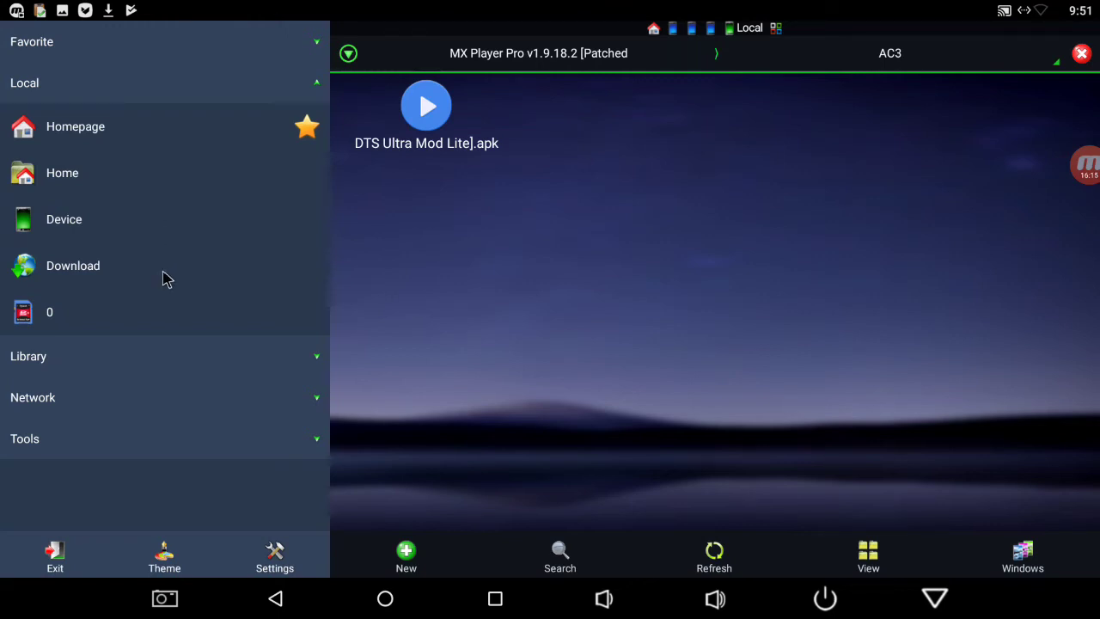
- Return to the local Home folder, expand the Favorite section, and open its Music and APP web shortcuts
click(169, 172)
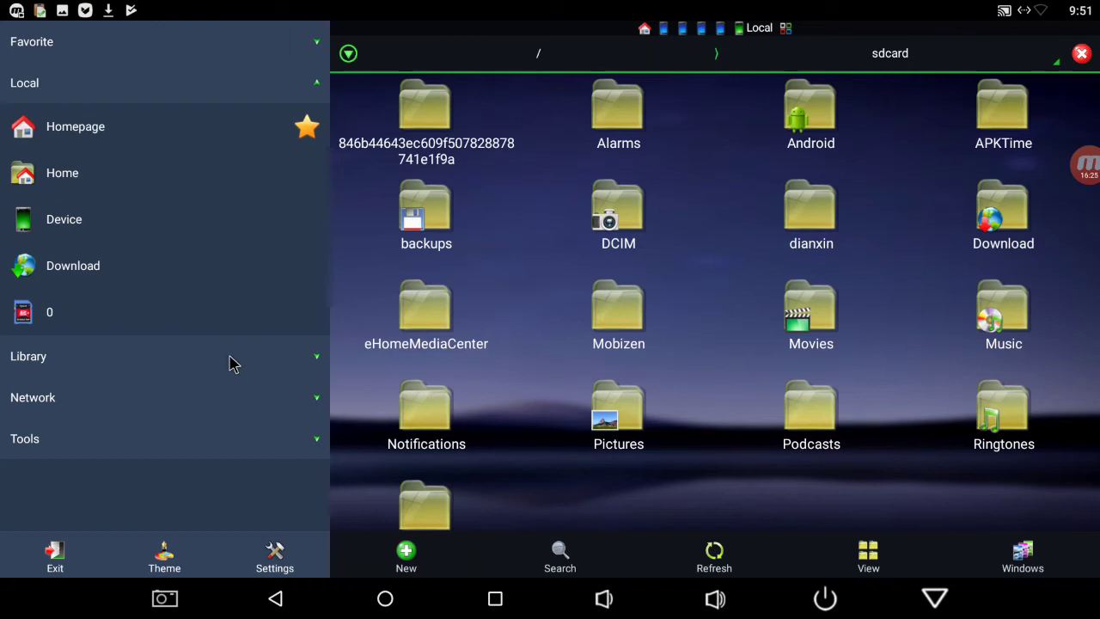
click(205, 456)
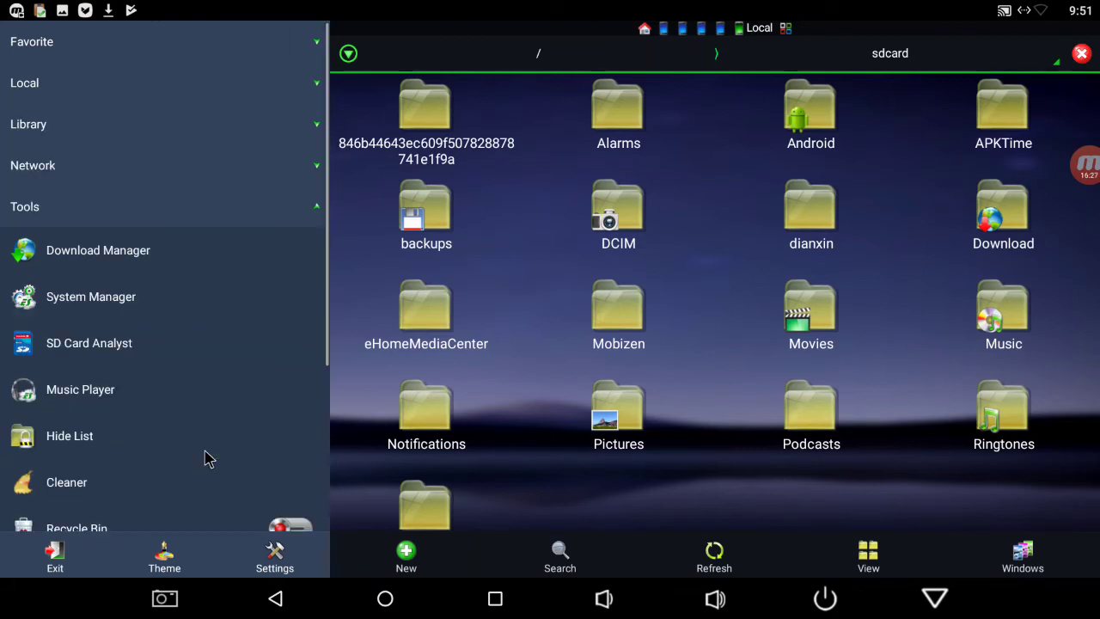
click(238, 49)
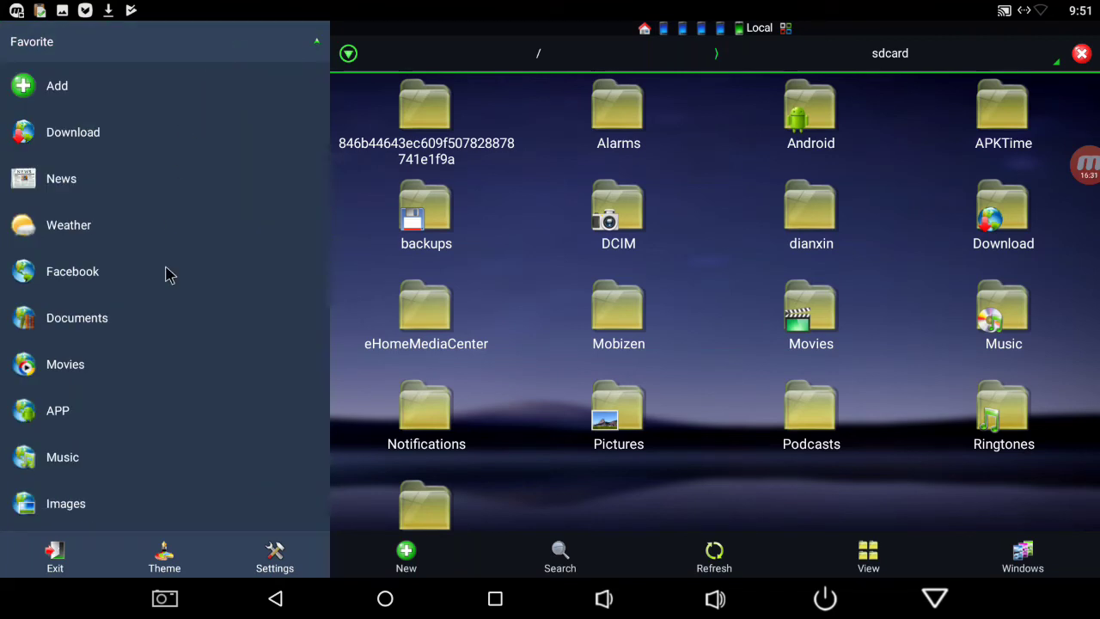
click(96, 443)
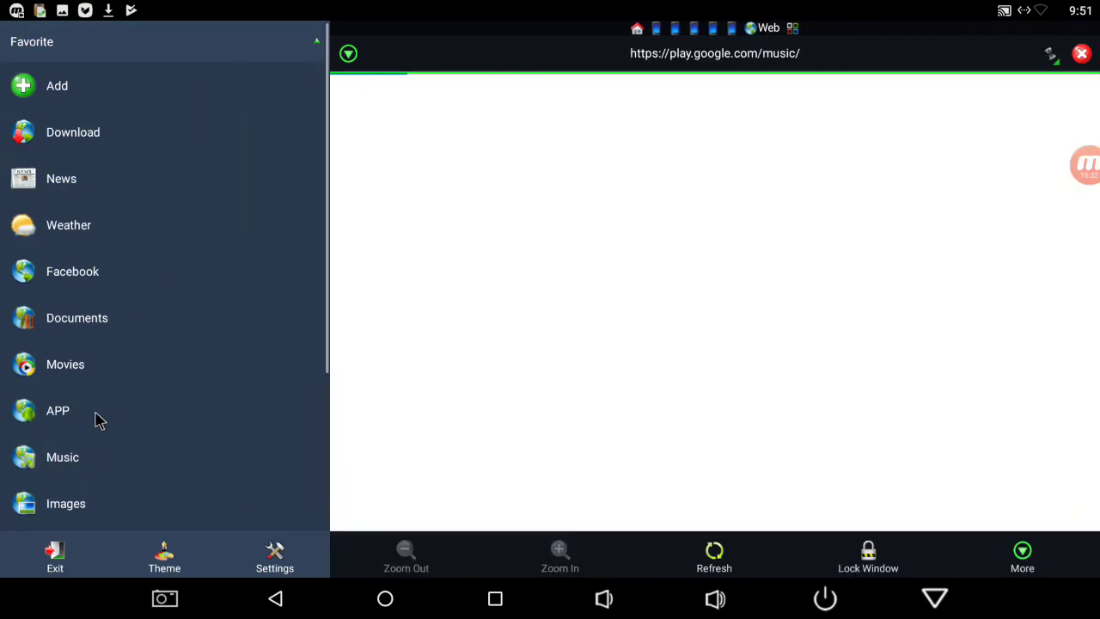
click(97, 419)
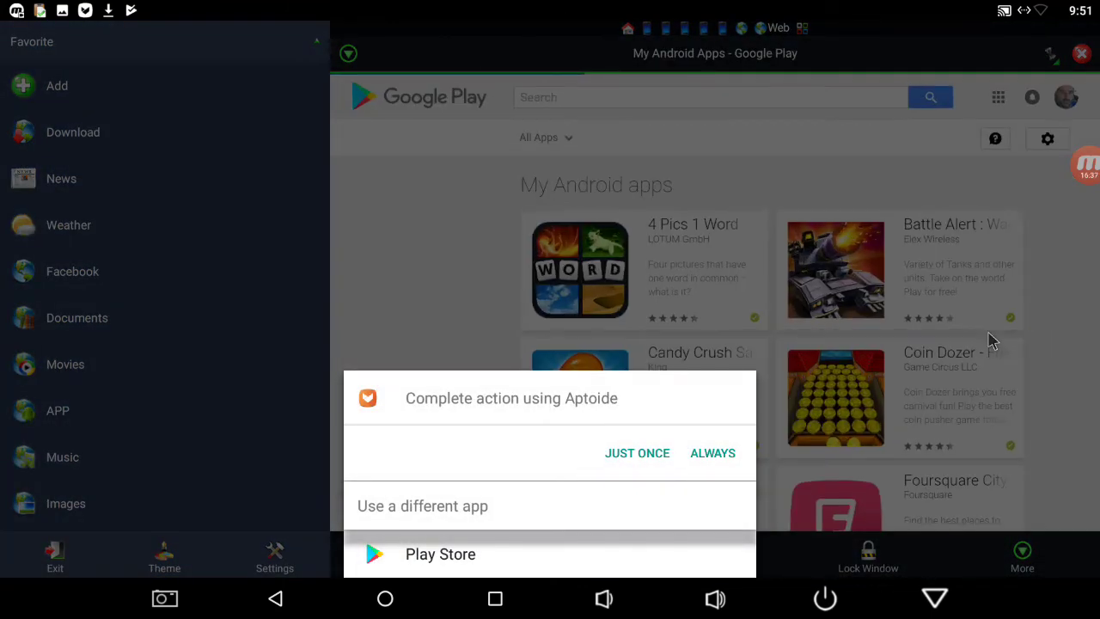
- Leave the Google Play web shortcut, collapse the Favorite section, and open Home from the Local section
key(Escape)
key(Escape)
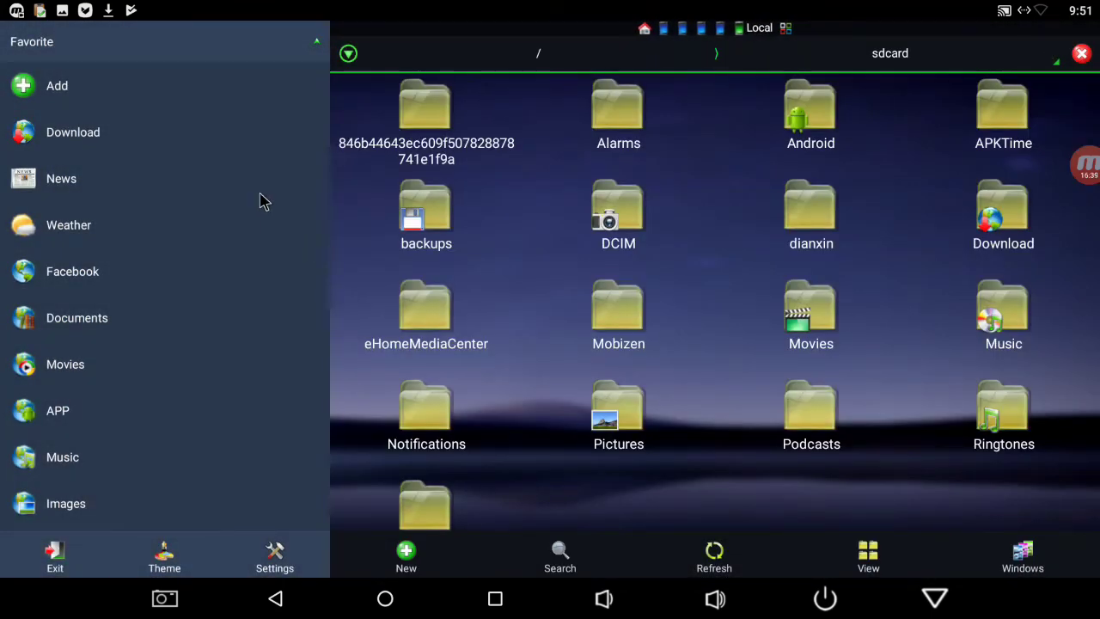
click(263, 48)
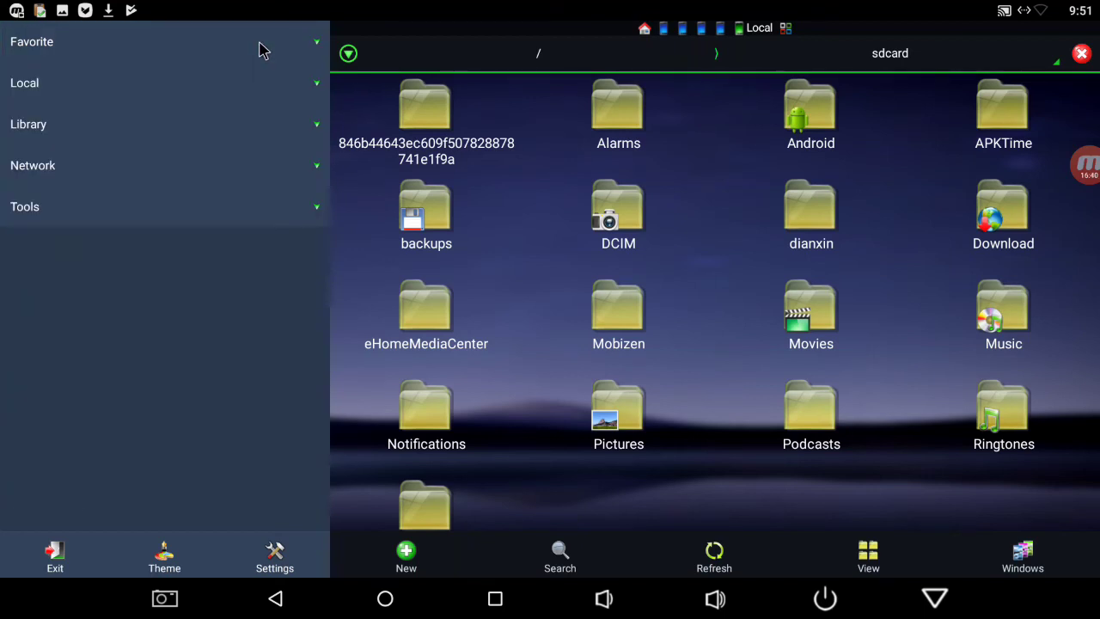
click(202, 79)
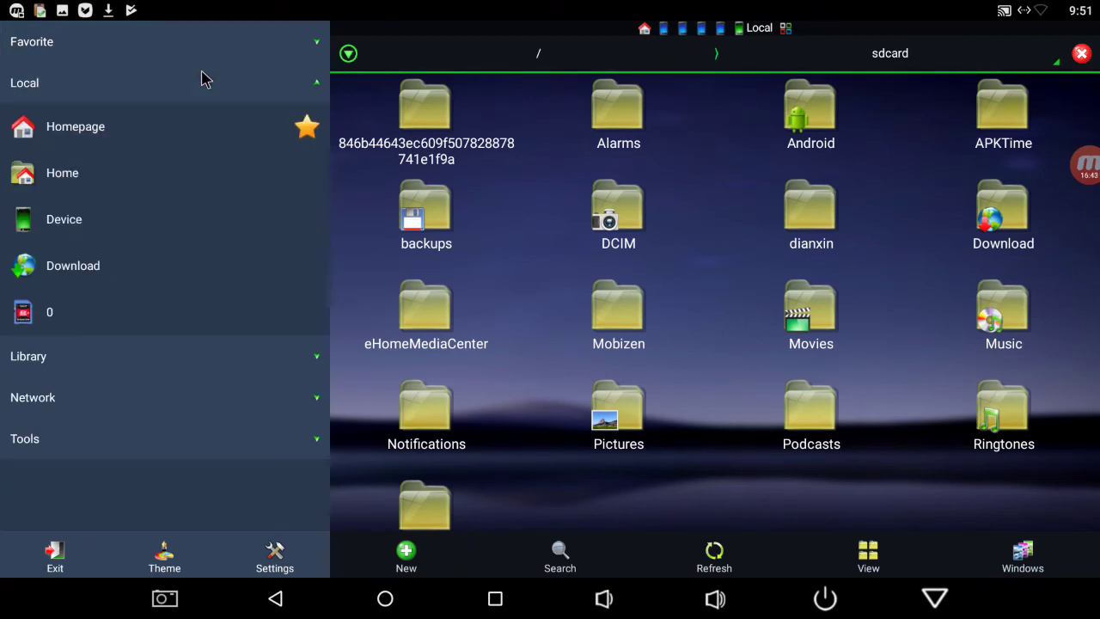
click(110, 187)
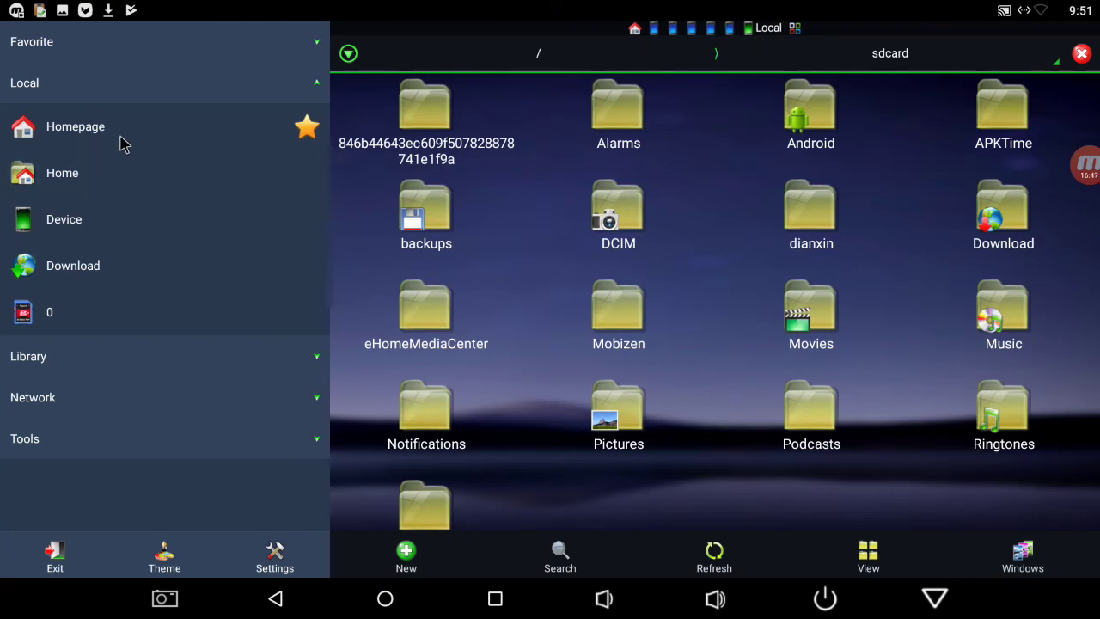
- Open the APP category from the Homepage and back up all of the user apps
click(123, 142)
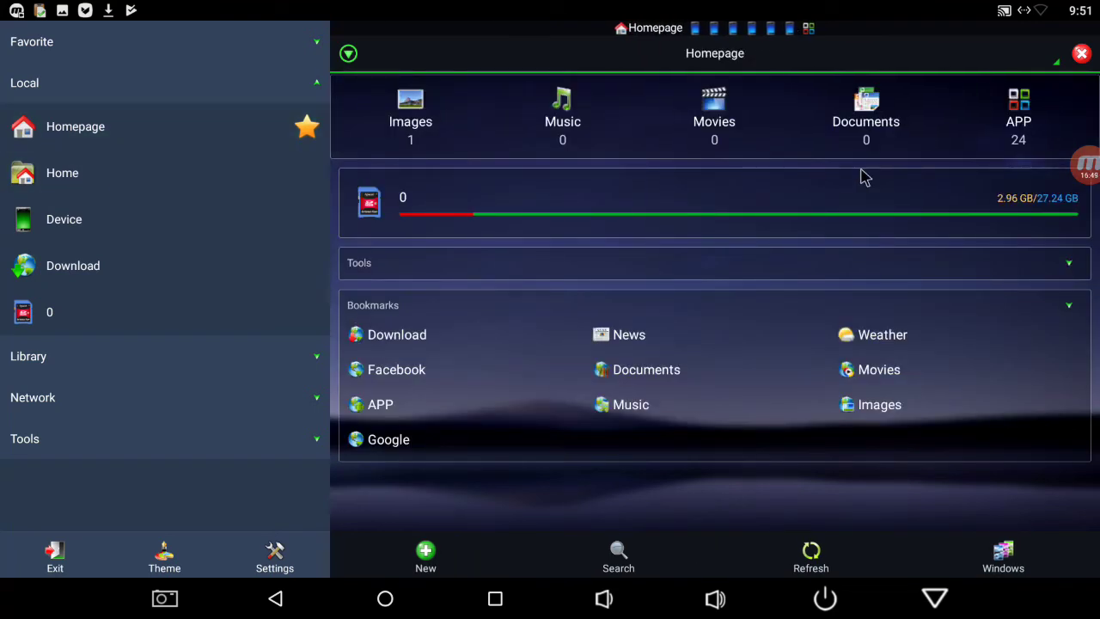
click(1031, 120)
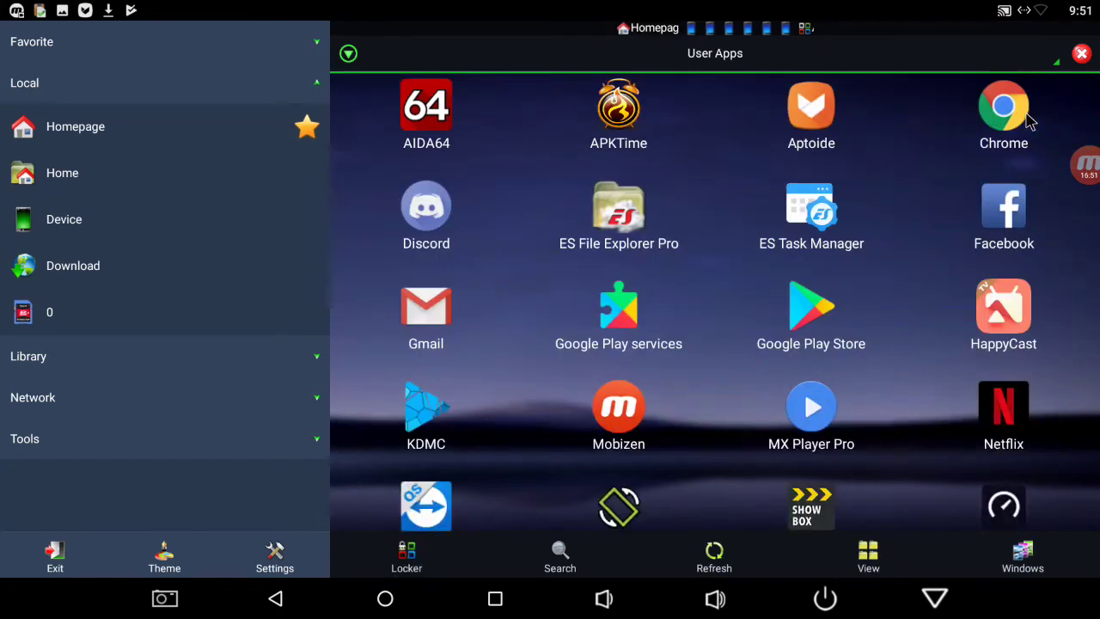
click(401, 133)
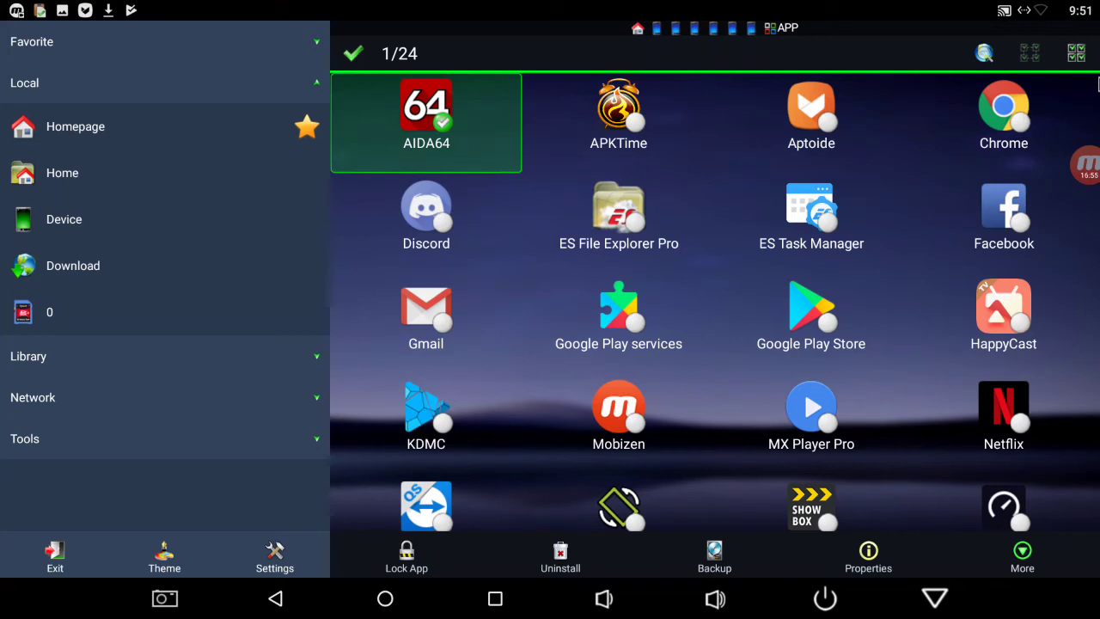
click(1076, 53)
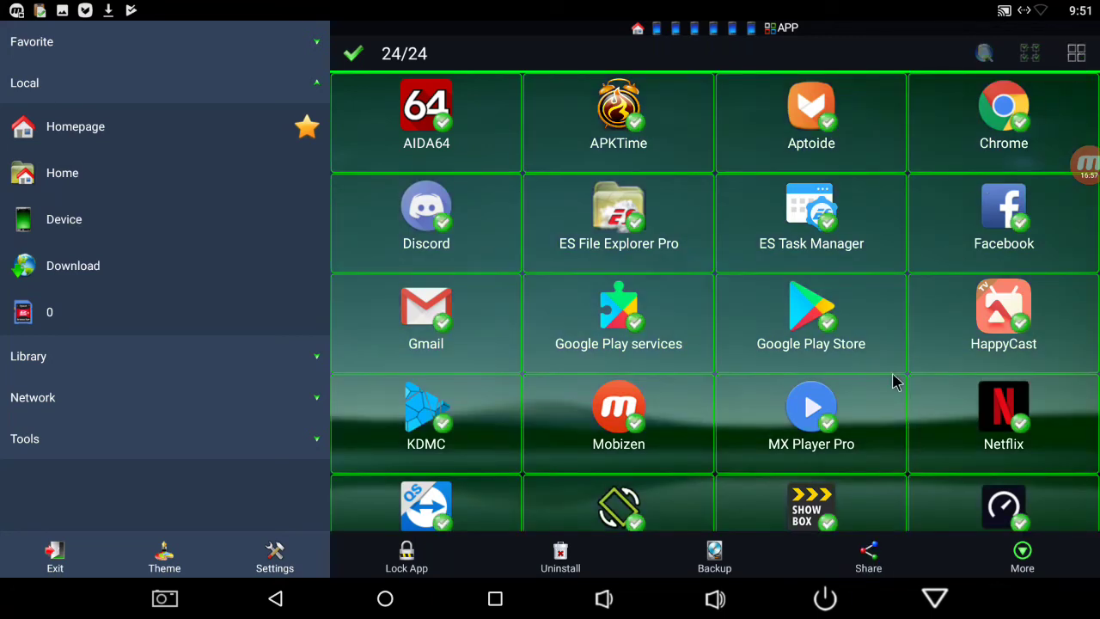
click(706, 560)
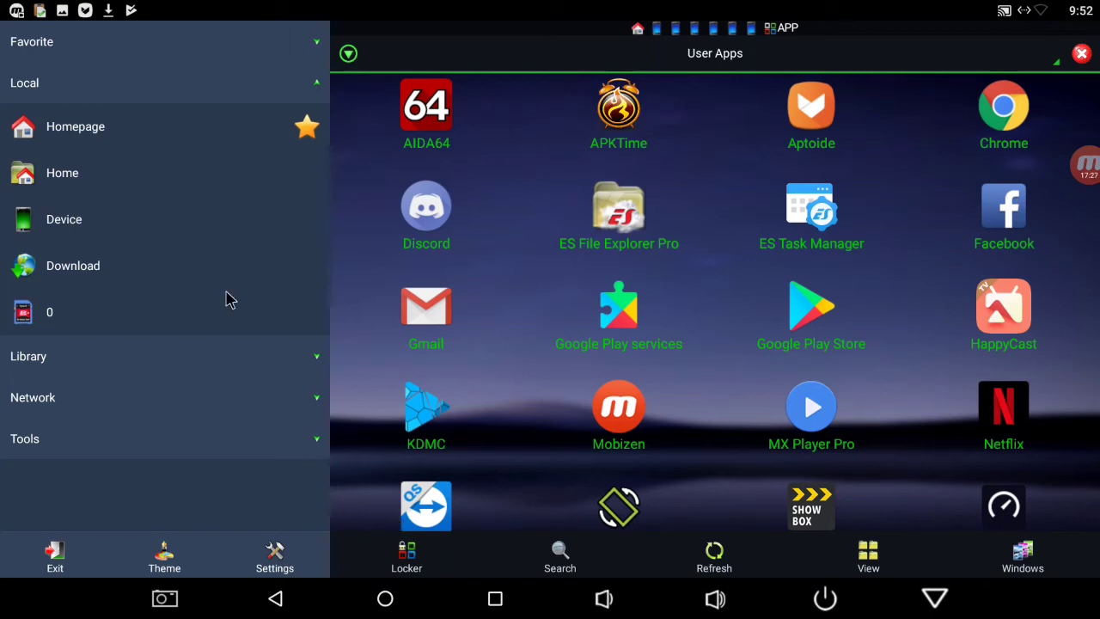
- Open the apps folder inside Home's backups folder and copy all of its APK files
click(167, 176)
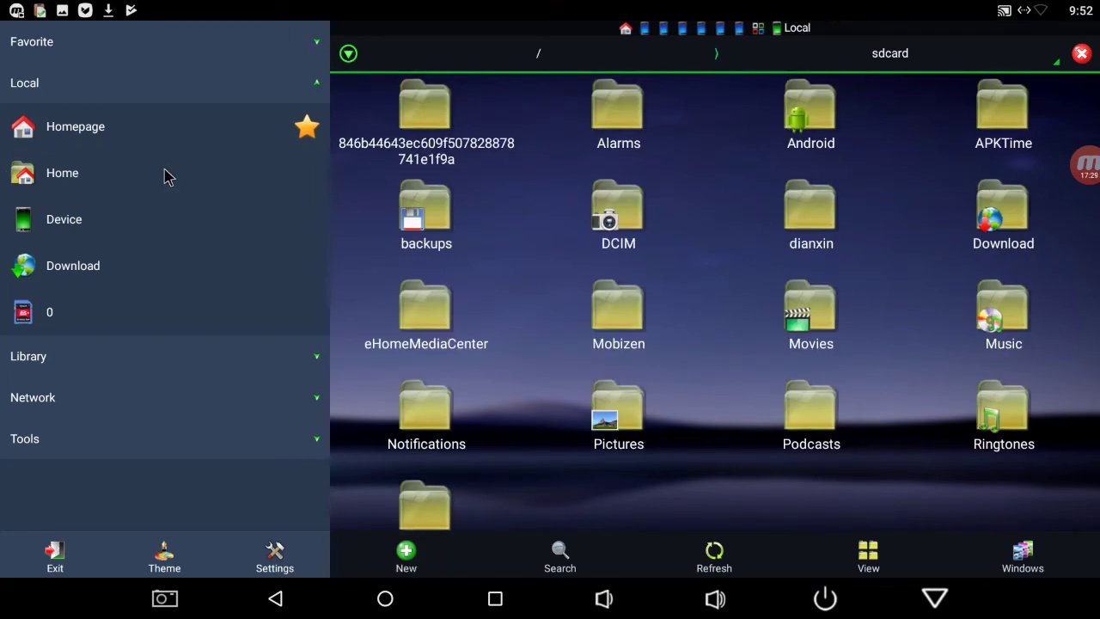
click(421, 234)
click(429, 135)
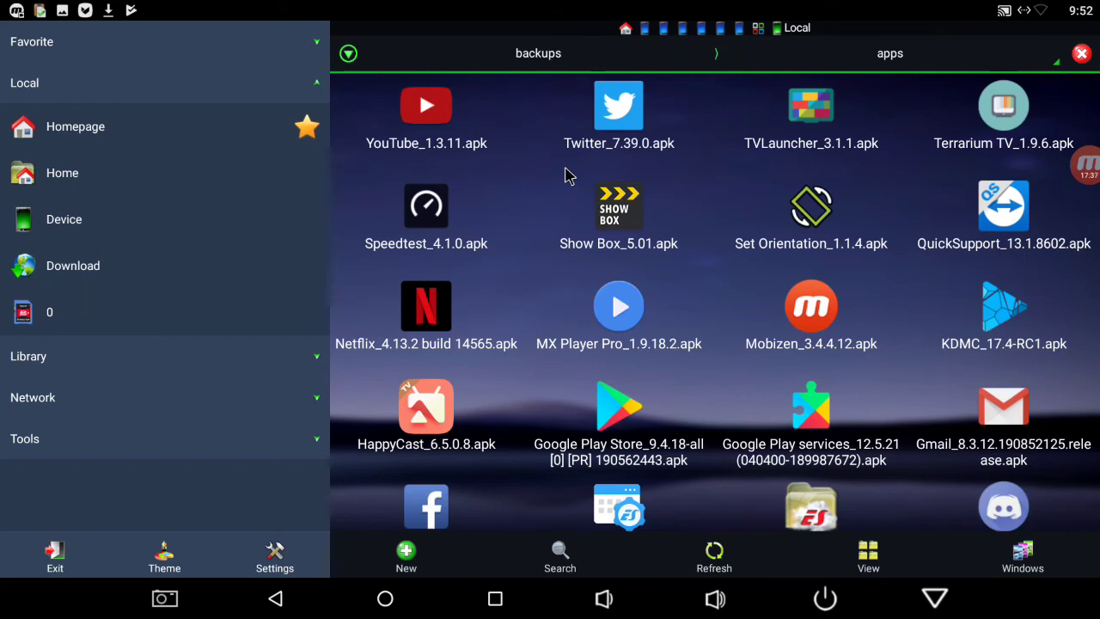
click(456, 121)
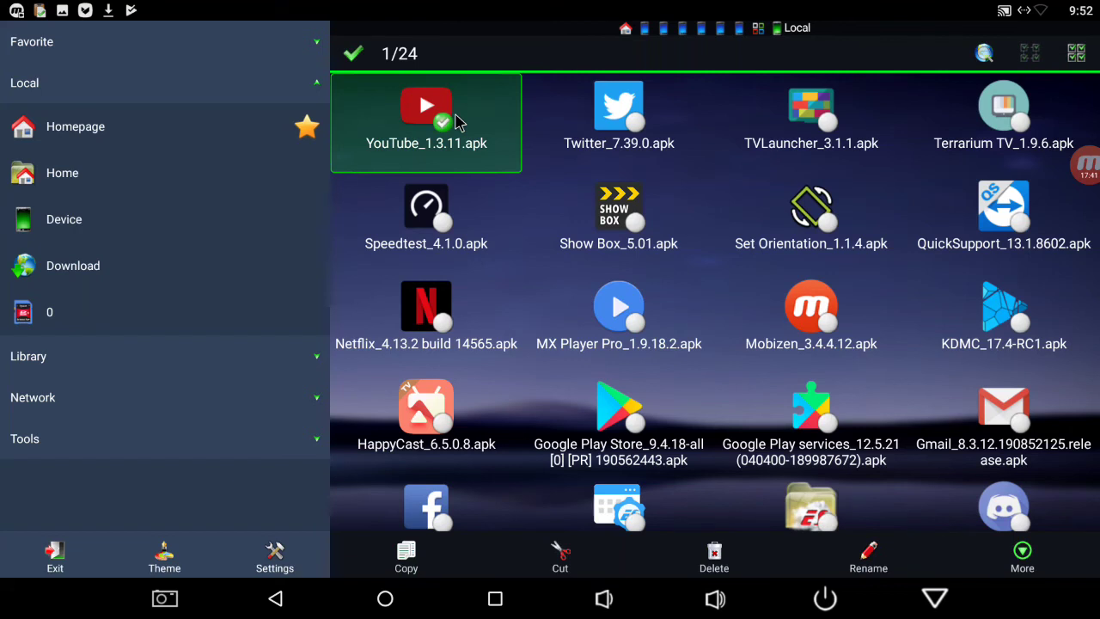
click(1076, 54)
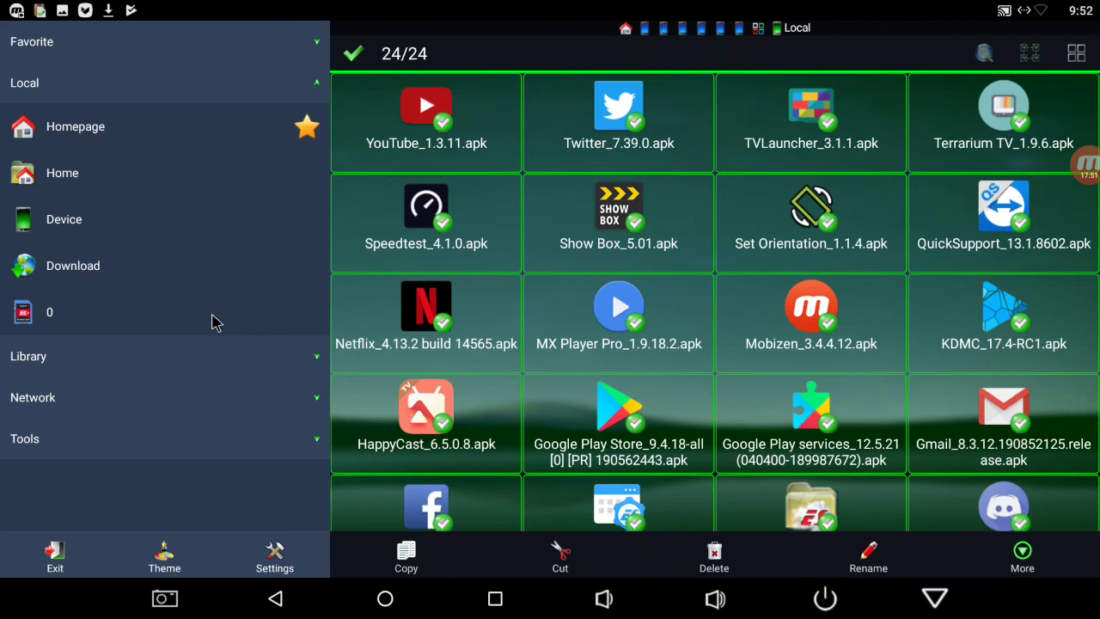
click(407, 559)
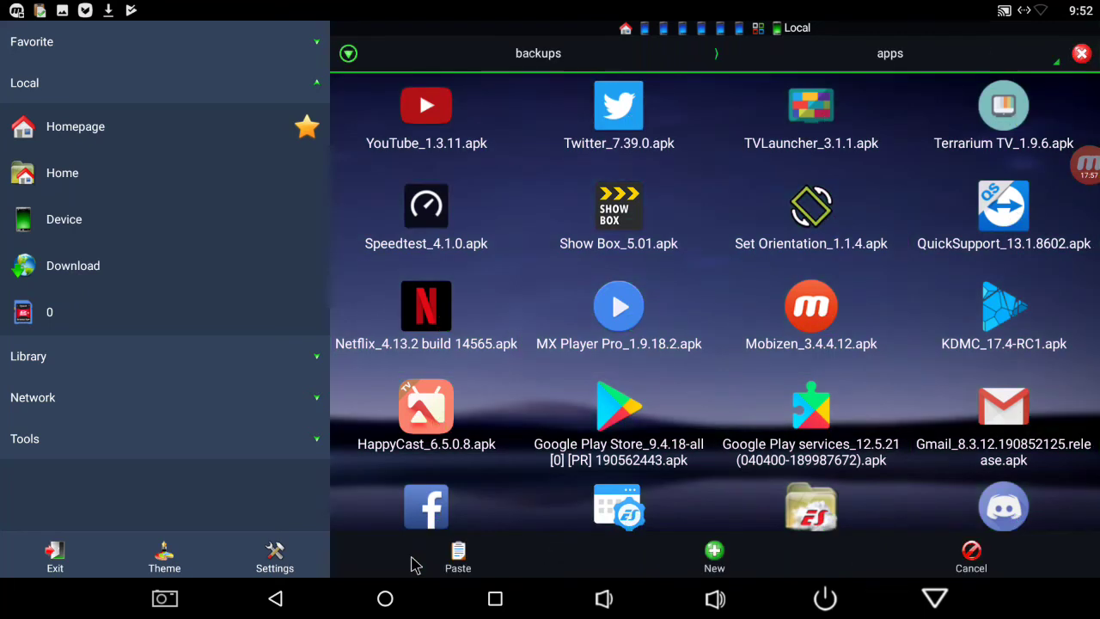
- Create a folder named Folder in the 0 storage and paste the copied APK files into it
click(194, 318)
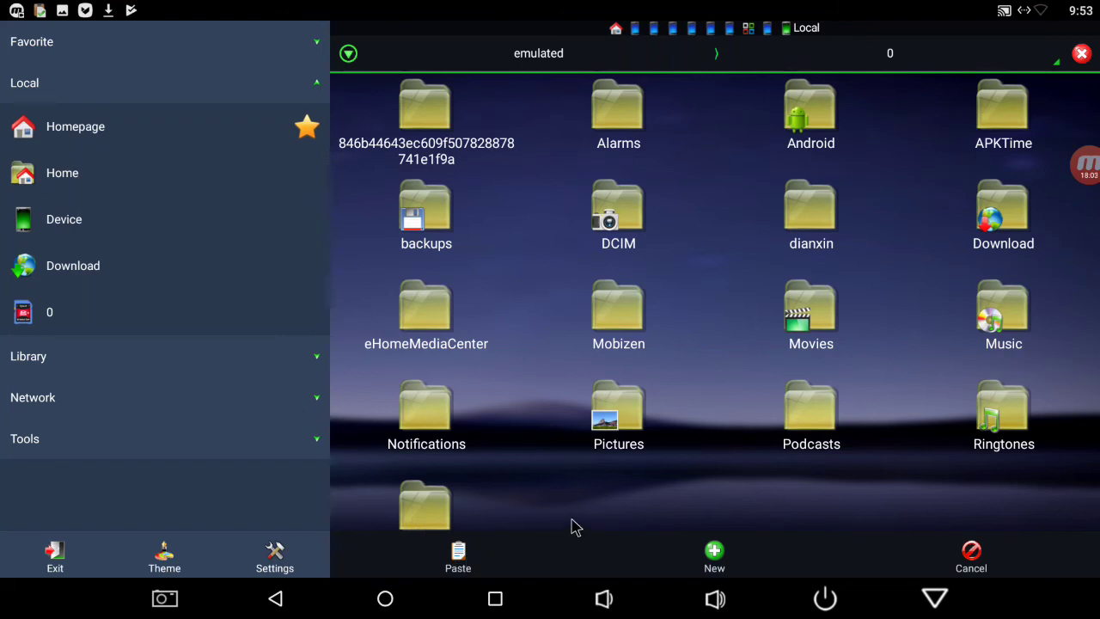
click(714, 552)
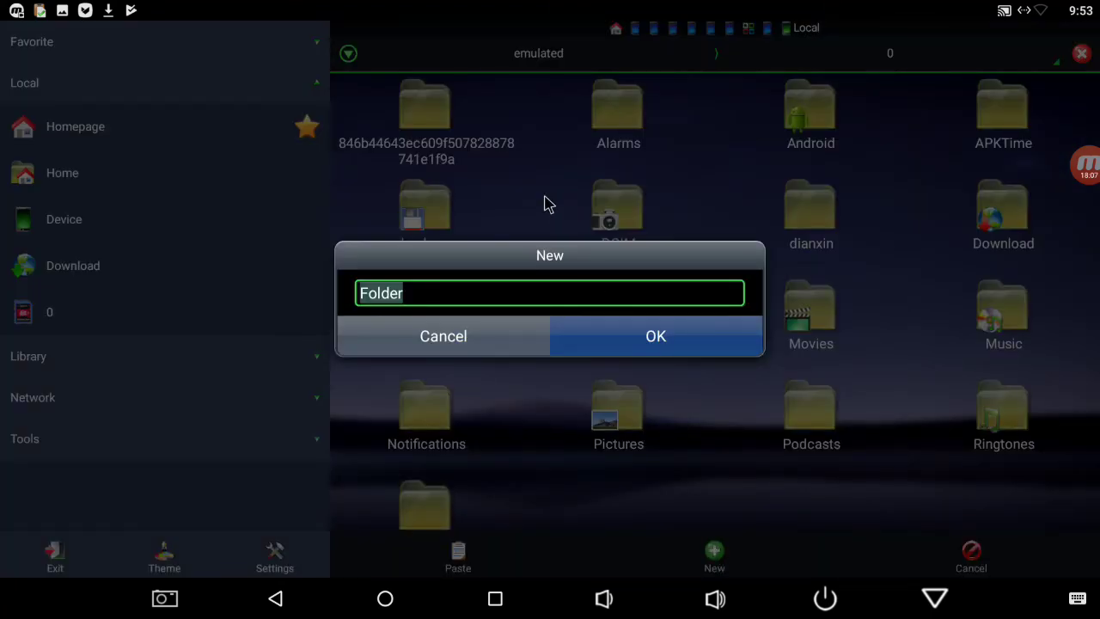
click(623, 333)
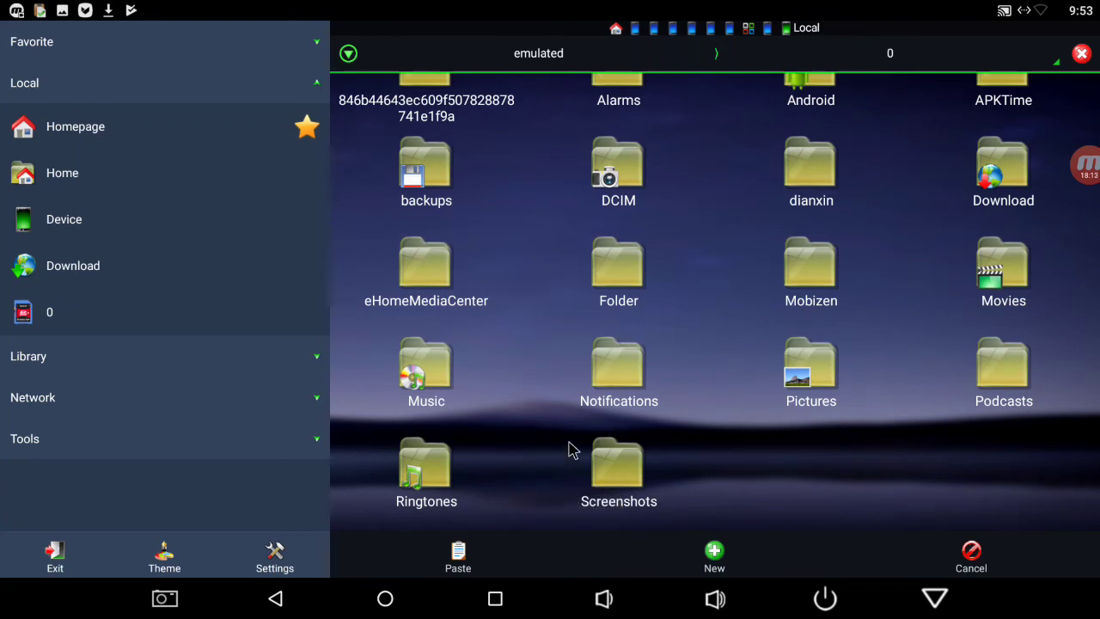
click(615, 284)
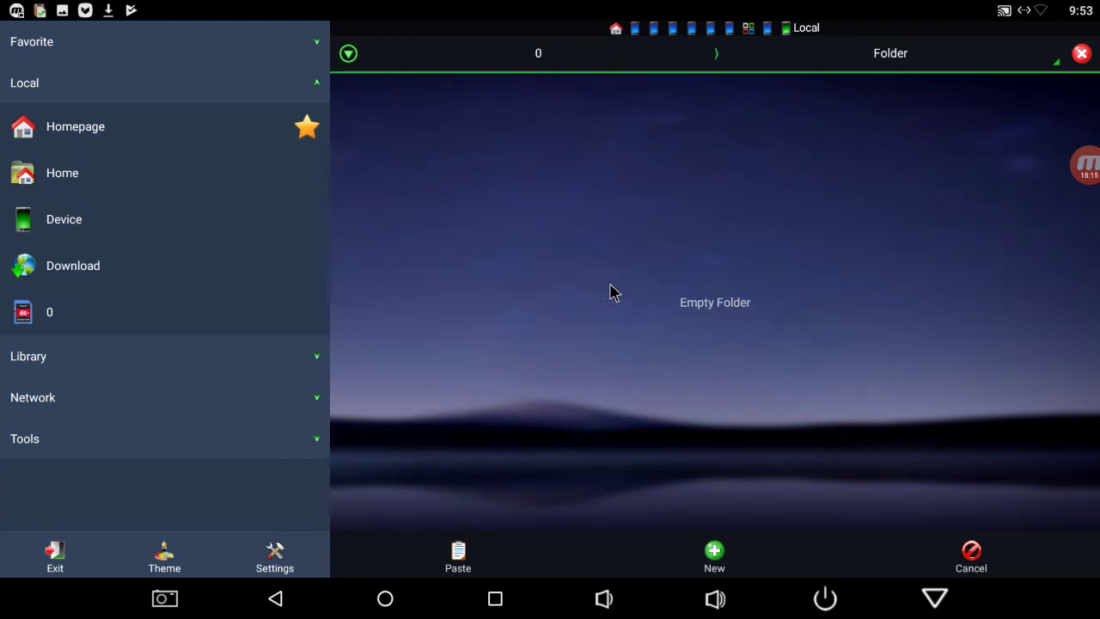
click(463, 569)
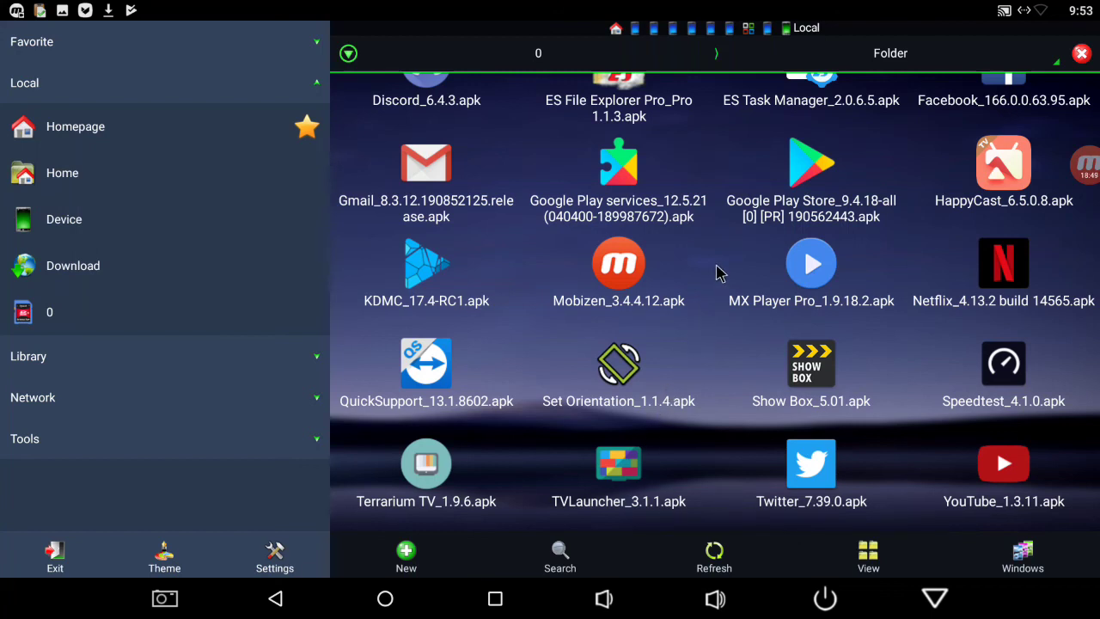
- Look through the pasted APKs, and close the windows for Folder, backups/apps and User Apps
drag(720, 274, 719, 474)
scroll(729, 275, up, 3)
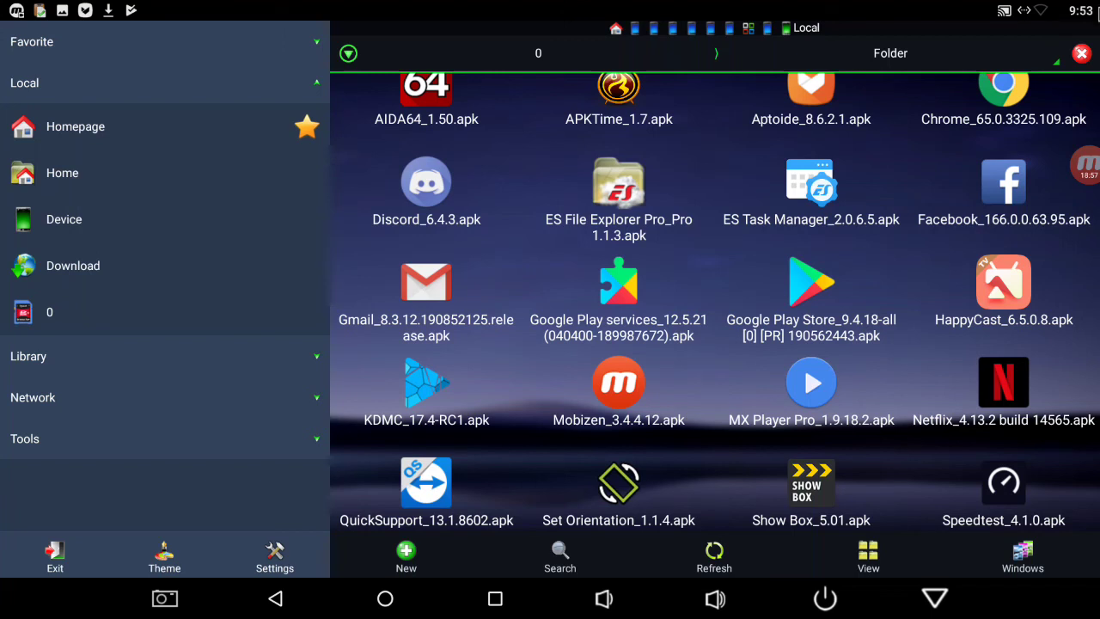
click(1082, 57)
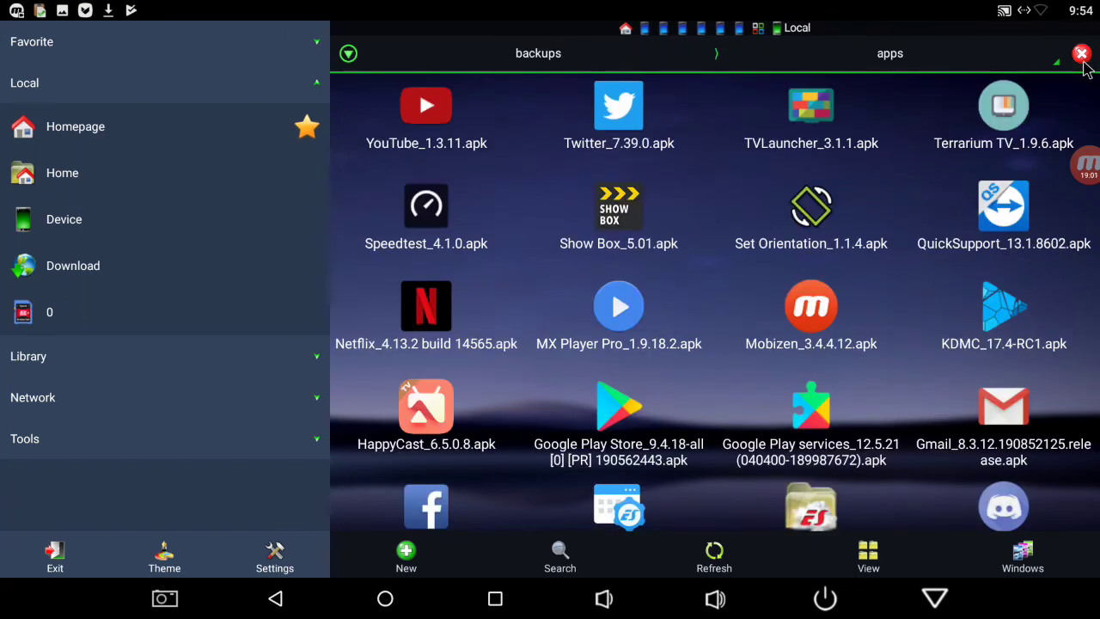
click(1082, 57)
click(1082, 57)
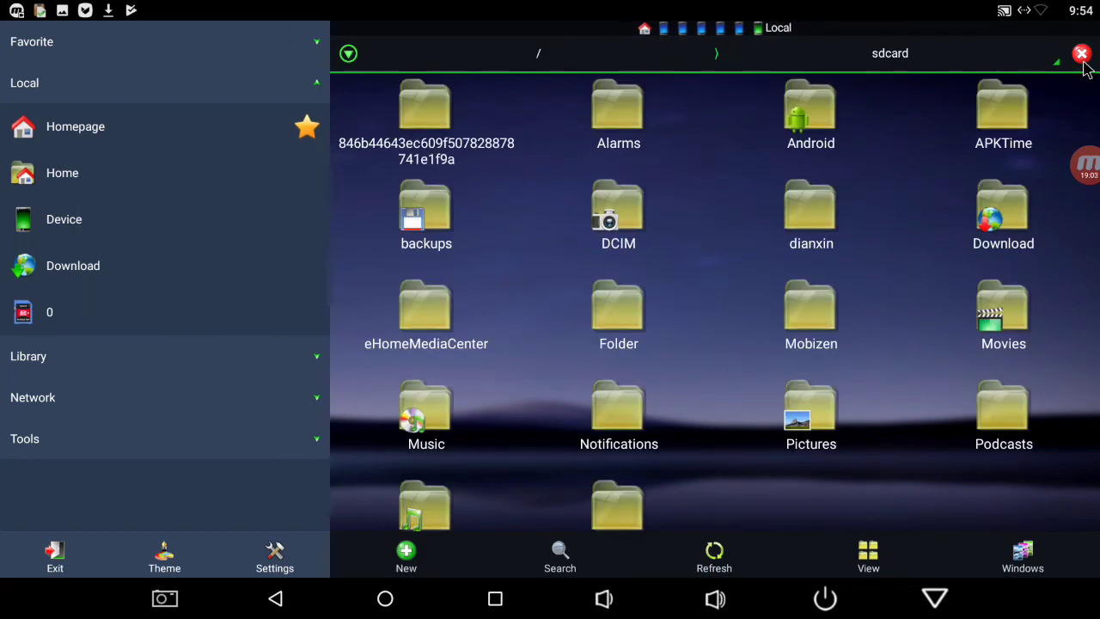
- Delete the folder named Folder from sdcard
click(632, 327)
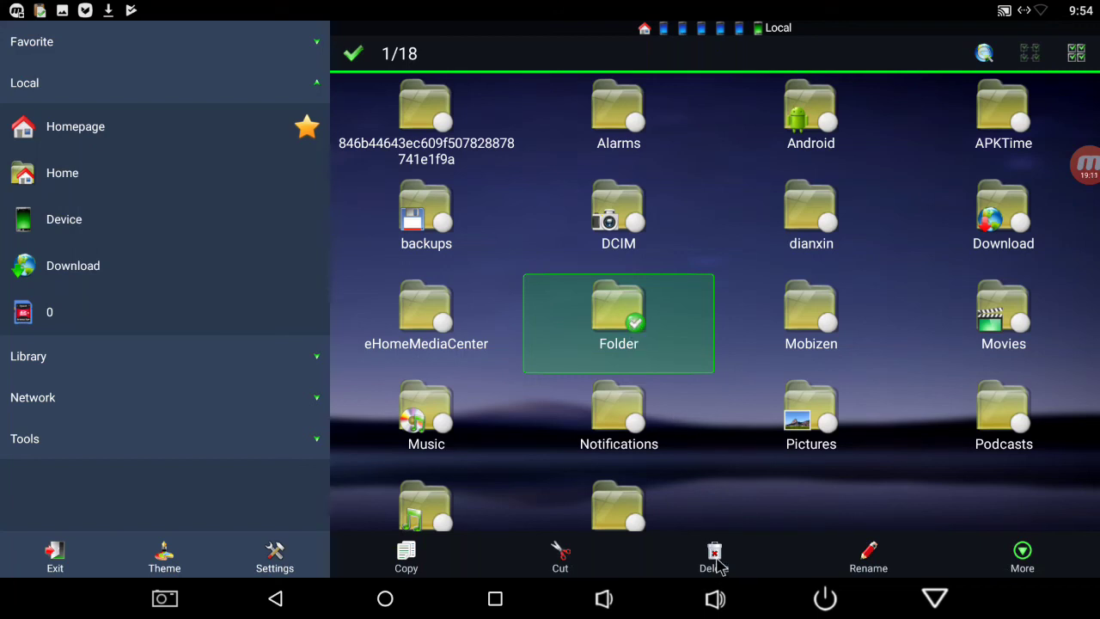
click(715, 560)
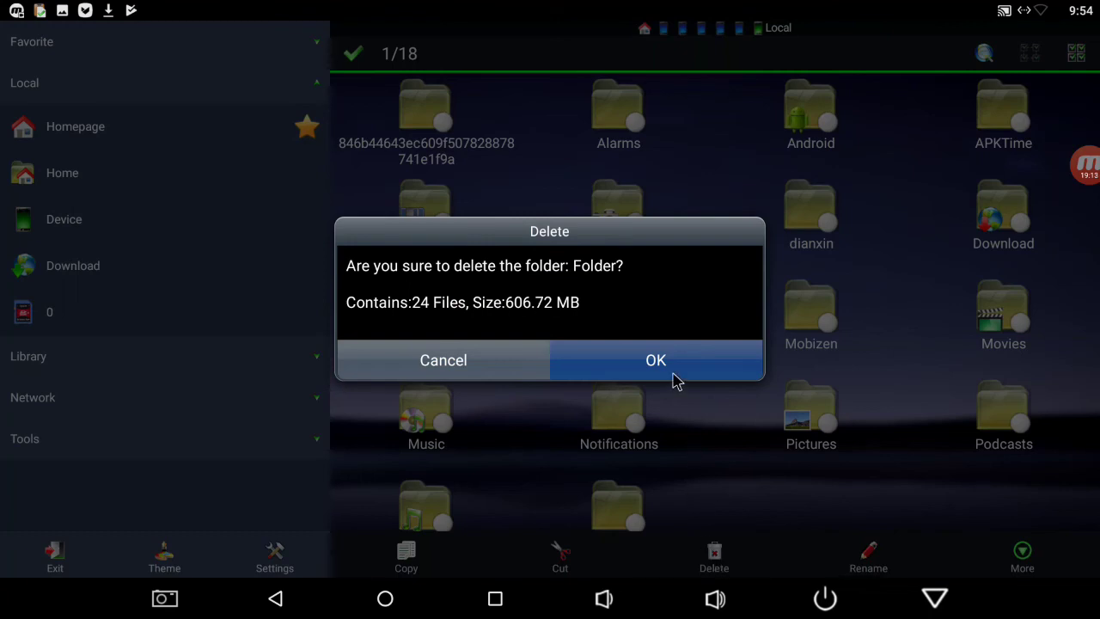
click(674, 382)
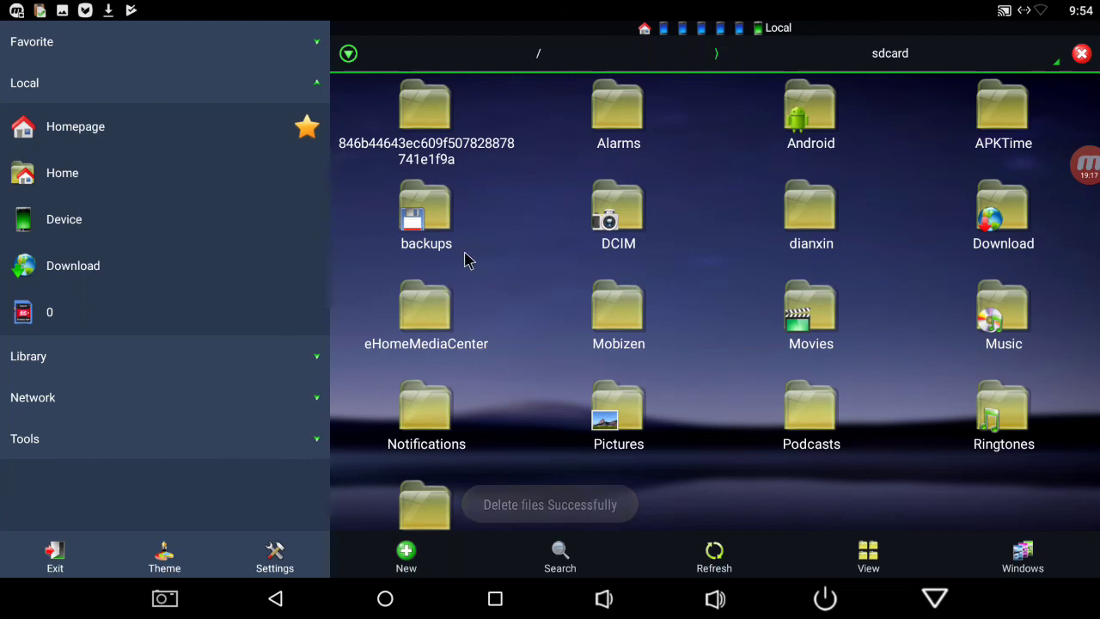
- Delete all of the APK files in the backups/apps folder and return to sdcard
click(438, 230)
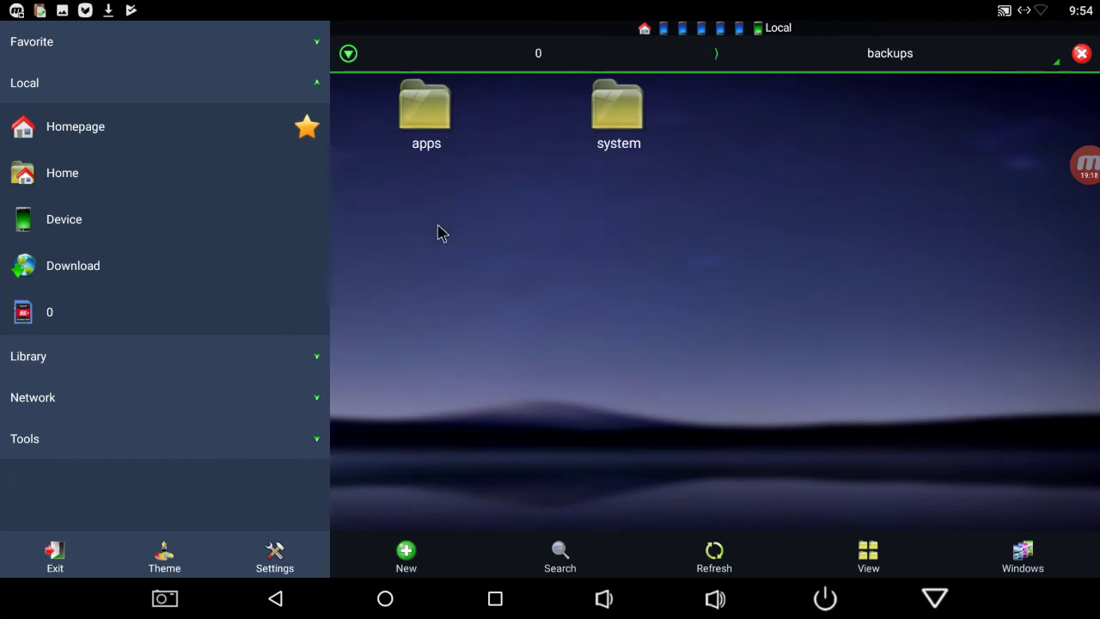
click(439, 116)
click(438, 116)
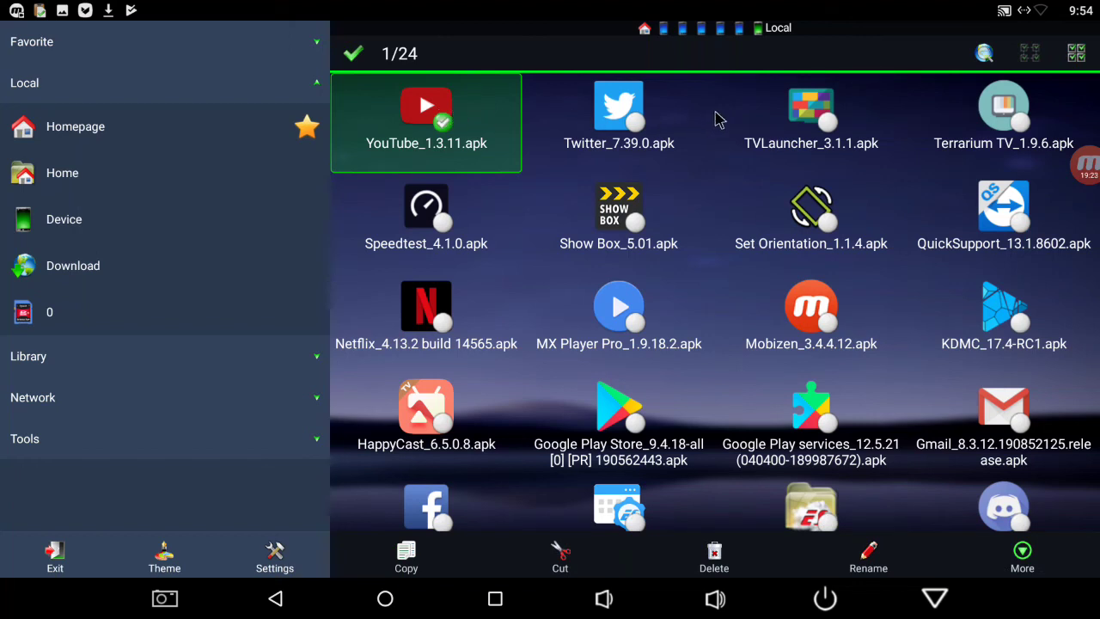
click(1076, 53)
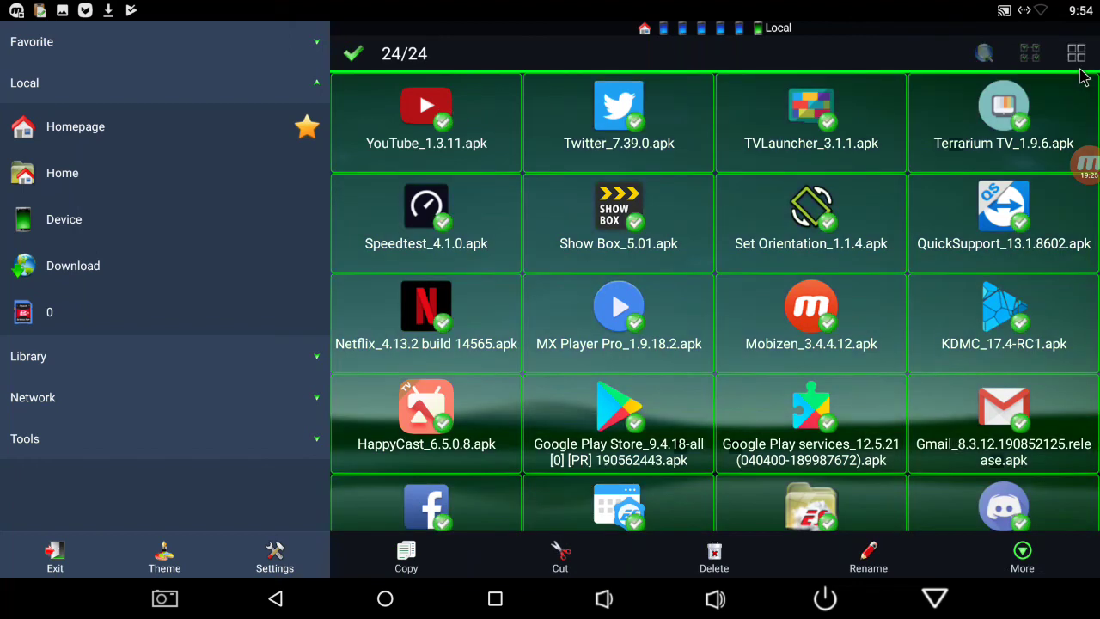
click(714, 559)
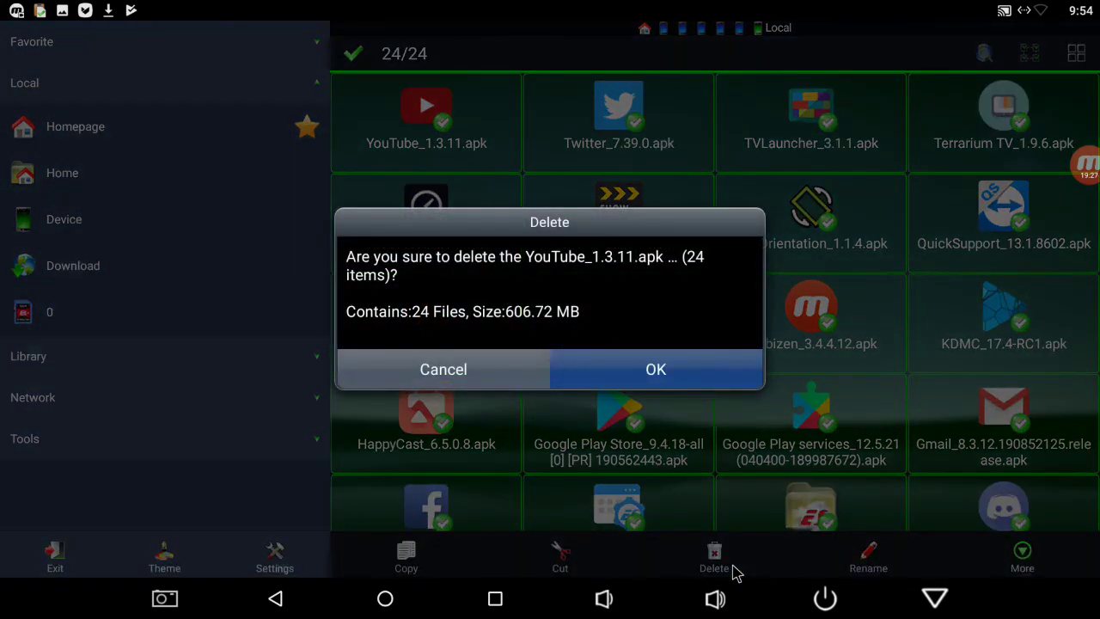
click(673, 370)
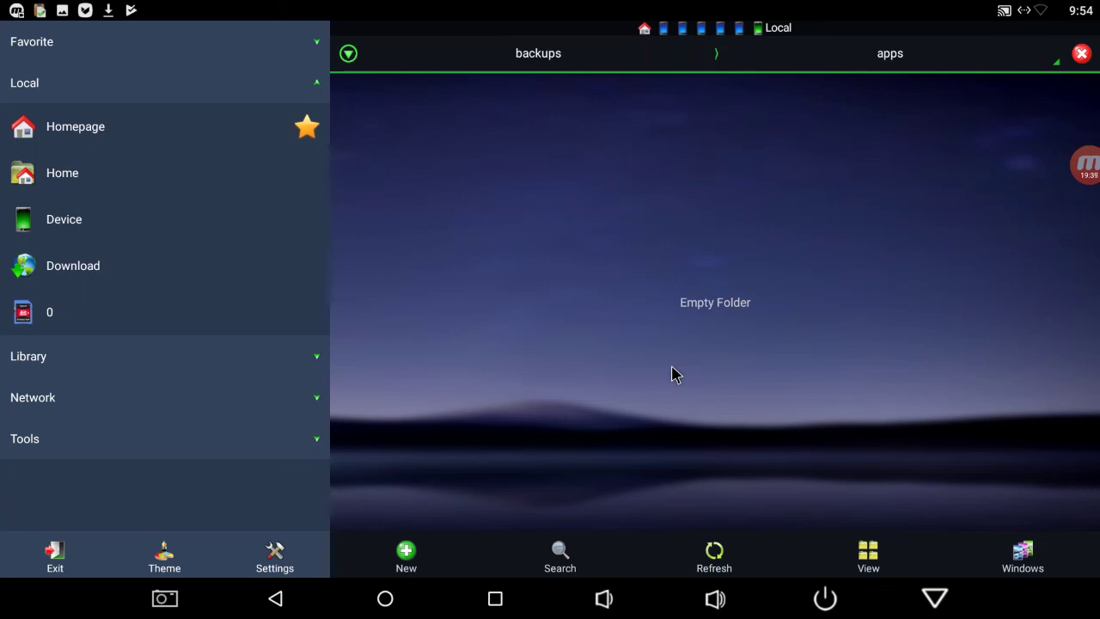
key(Escape)
key(Escape)
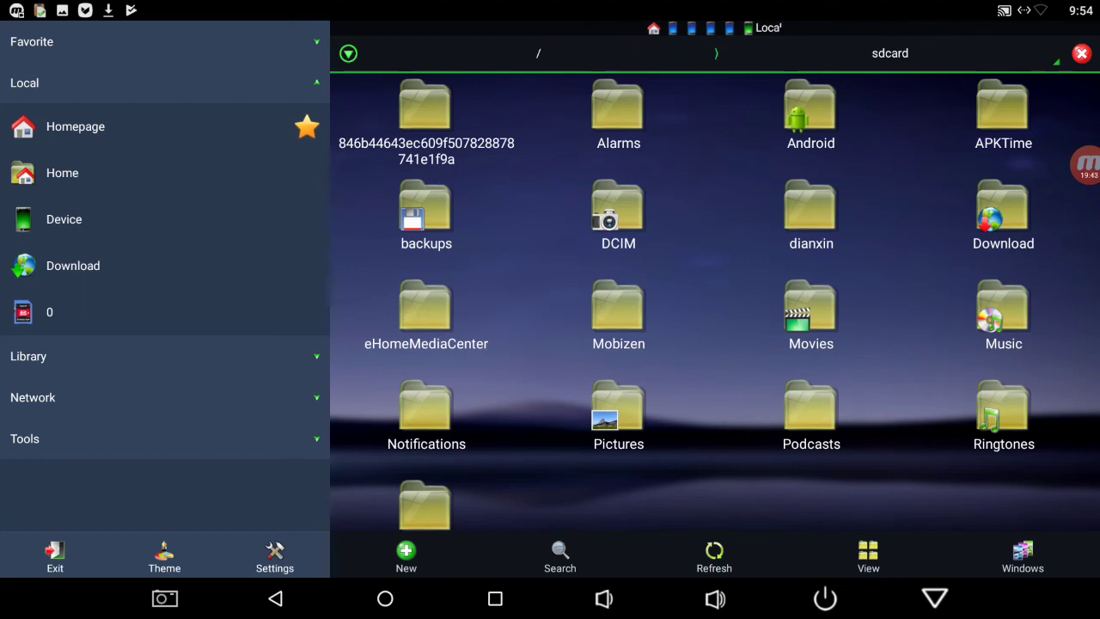